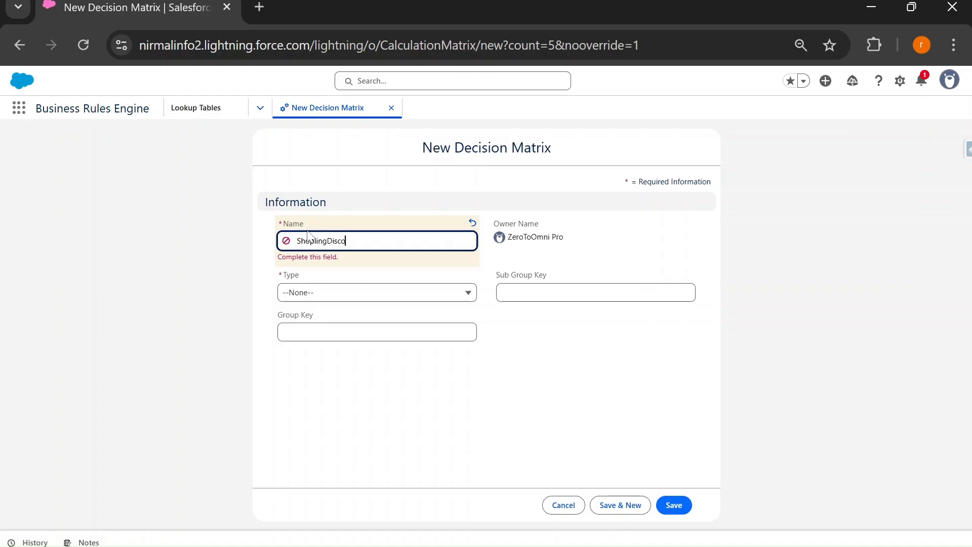
# - Finish naming the new decision matrix ShopiingDiscountBusinessRules, set its type to Standard, and save it
pyautogui.write('inessRules')
pyautogui.click(326, 296)
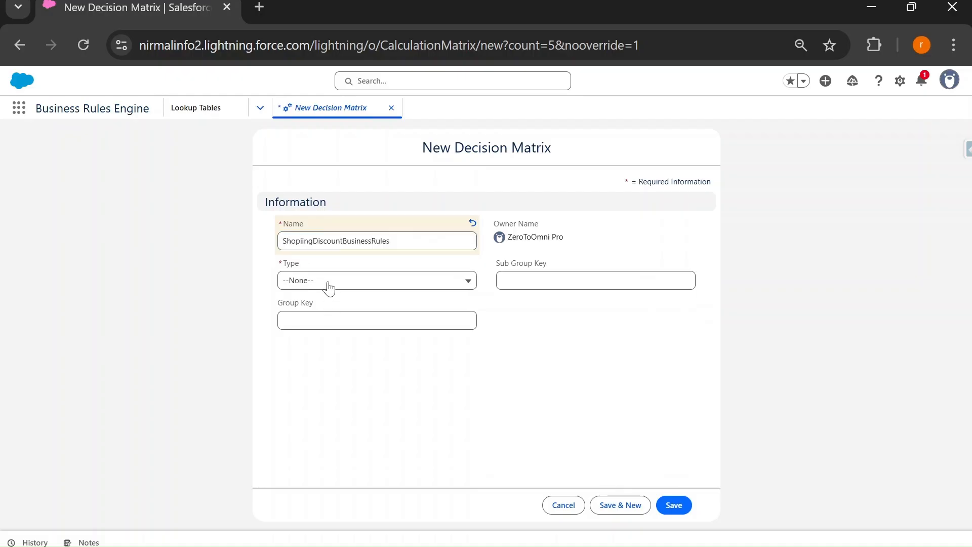
pyautogui.click(329, 284)
pyautogui.click(318, 323)
pyautogui.click(685, 504)
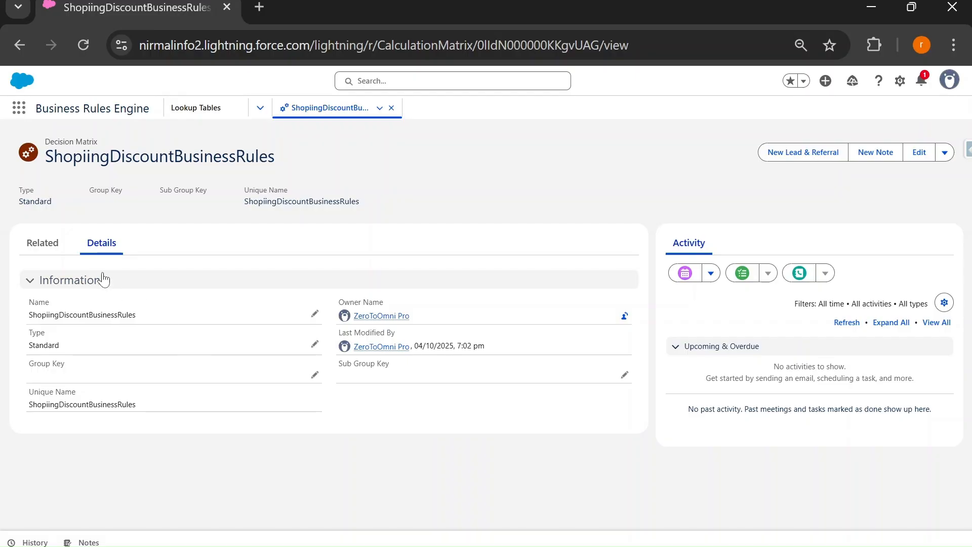
# - Open version V1 of the ShopiingDiscountBusinessRules decision matrix from its related versions
pyautogui.click(39, 248)
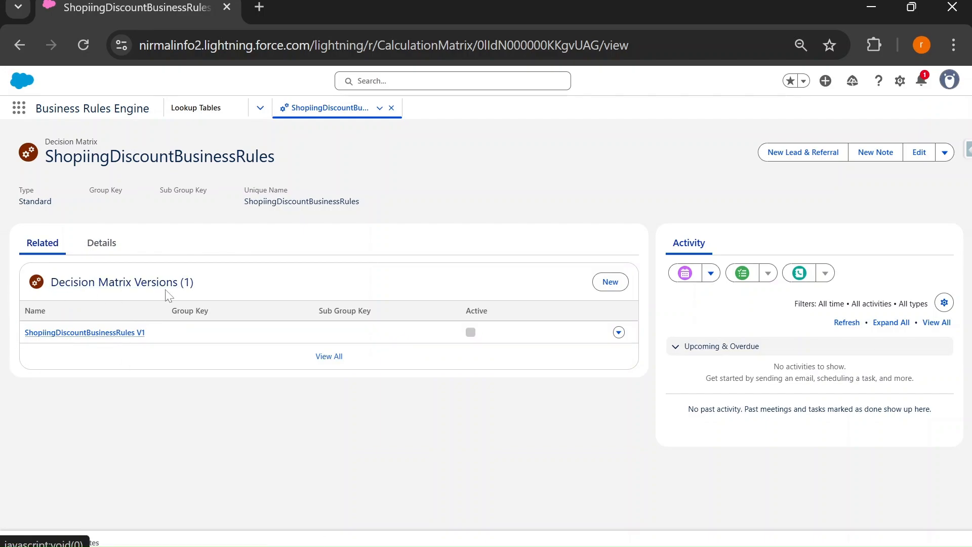
pyautogui.click(98, 333)
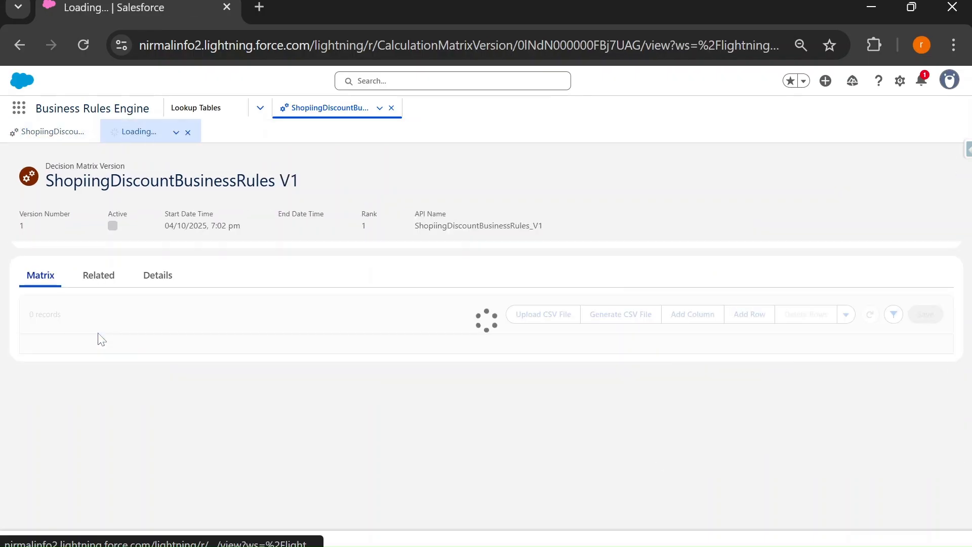
pyautogui.scroll(-2, 291, 456)
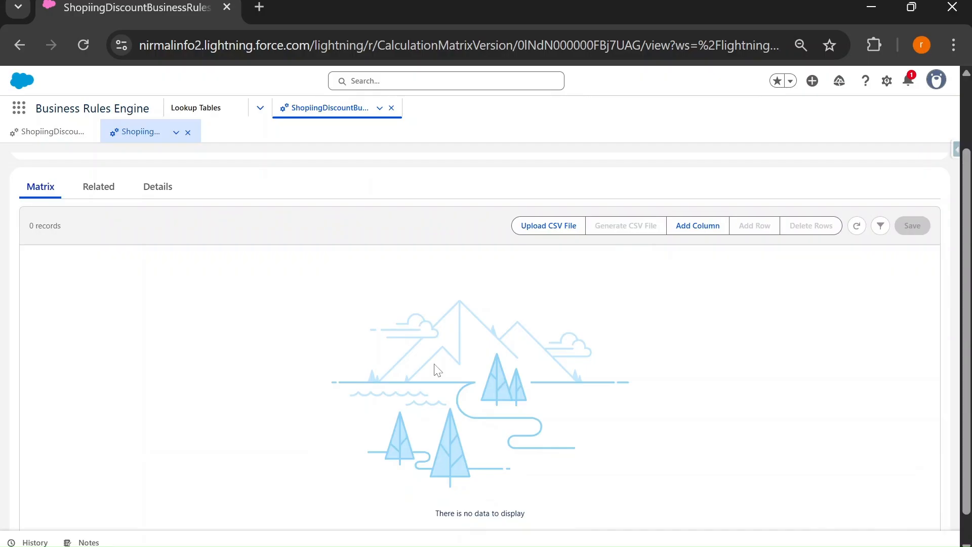
pyautogui.scroll(2, 438, 370)
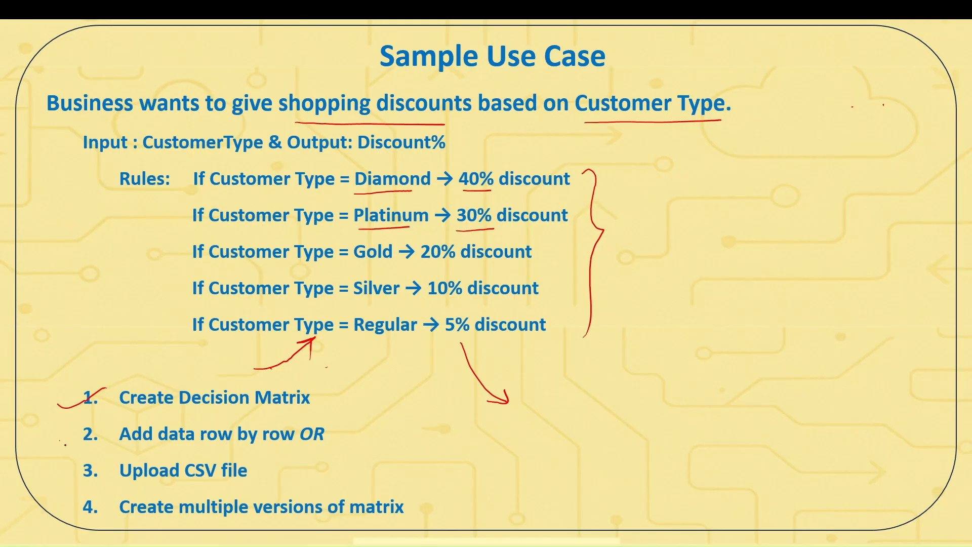
pyautogui.moveTo(59, 439); pyautogui.dragTo(93, 426)
pyautogui.moveTo(179, 168); pyautogui.dragTo(202, 194)
pyautogui.moveTo(565, 161)
pyautogui.mouseDown()
pyautogui.moveTo(581, 176)
pyautogui.moveTo(554, 199)
pyautogui.mouseUp()
pyautogui.moveTo(217, 198); pyautogui.dragTo(318, 197)
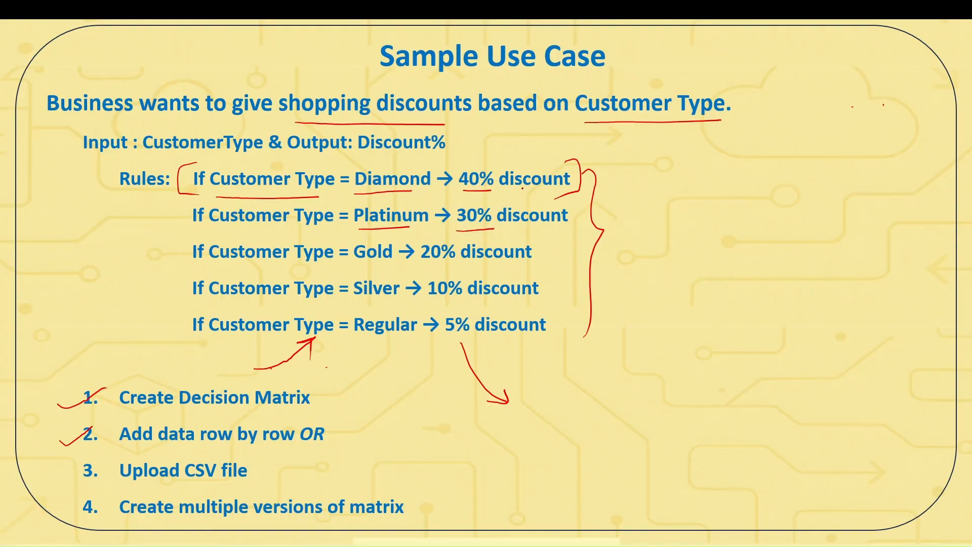
pyautogui.moveTo(513, 190); pyautogui.dragTo(556, 191)
pyautogui.moveTo(639, 190); pyautogui.dragTo(635, 386)
pyautogui.moveTo(639, 191)
pyautogui.mouseDown()
pyautogui.moveTo(890, 203)
pyautogui.moveTo(890, 373)
pyautogui.mouseUp()
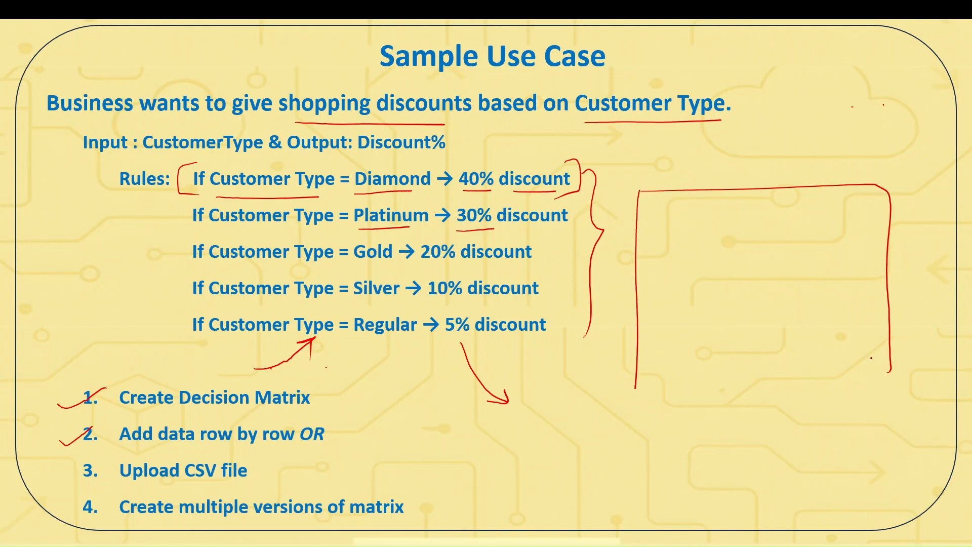
pyautogui.moveTo(635, 386); pyautogui.dragTo(896, 368)
pyautogui.moveTo(640, 229); pyautogui.dragTo(883, 220)
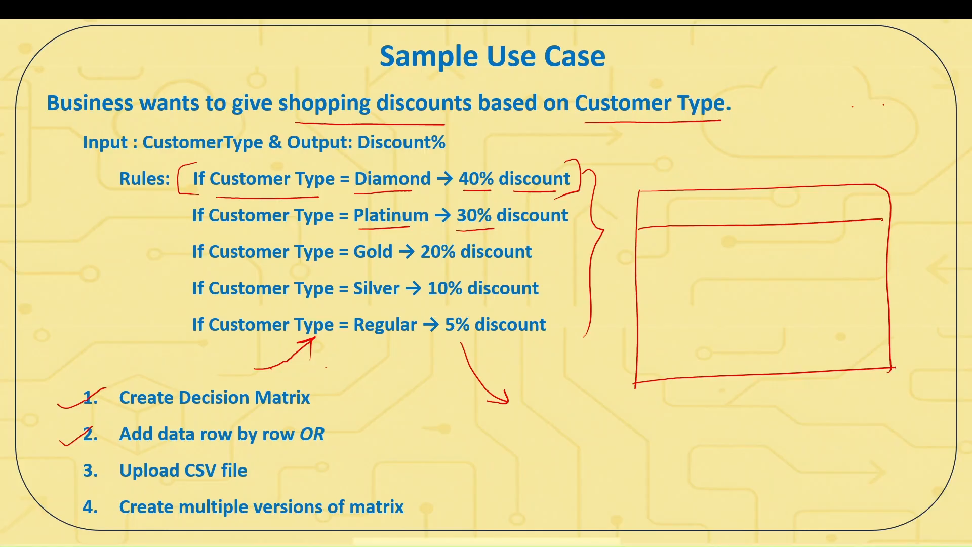
pyautogui.moveTo(756, 188); pyautogui.dragTo(760, 369)
pyautogui.moveTo(675, 202)
pyautogui.mouseDown()
pyautogui.moveTo(662, 215)
pyautogui.moveTo(676, 218)
pyautogui.mouseUp()
pyautogui.moveTo(688, 205)
pyautogui.mouseDown()
pyautogui.moveTo(708, 200)
pyautogui.moveTo(698, 219)
pyautogui.mouseUp()
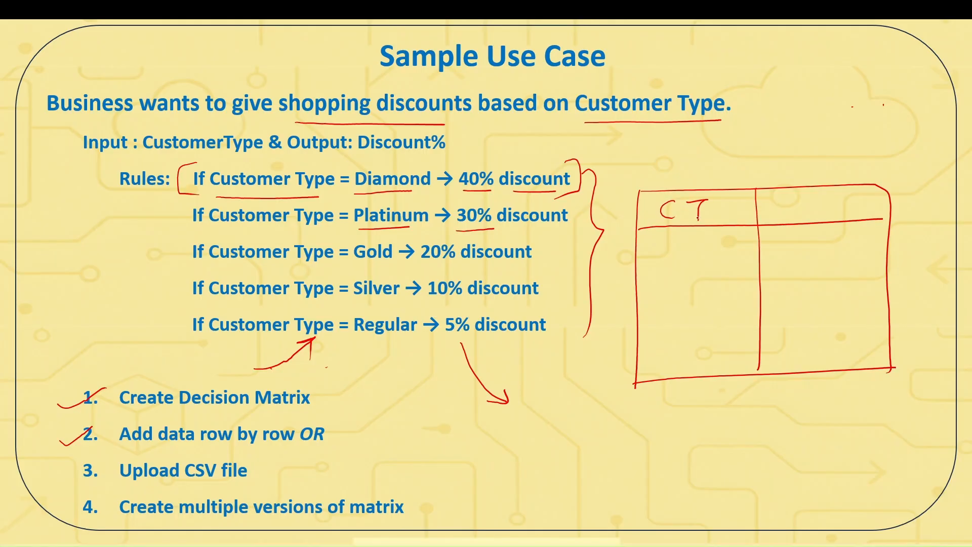
pyautogui.moveTo(787, 200); pyautogui.dragTo(788, 217)
pyautogui.hotkey('alt', 'Tab')
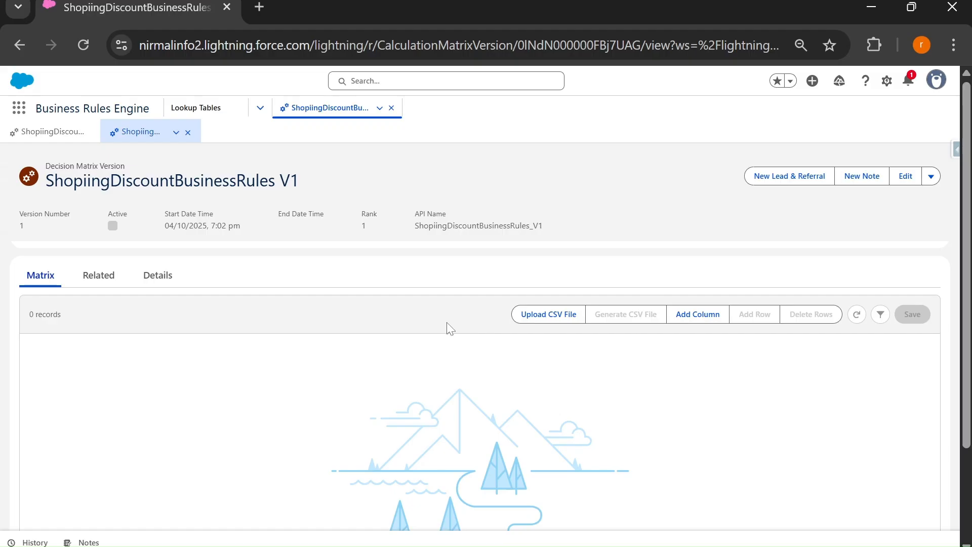
# - Add a matrix column named CustomerType with header type Input and data type Text
pyautogui.click(698, 315)
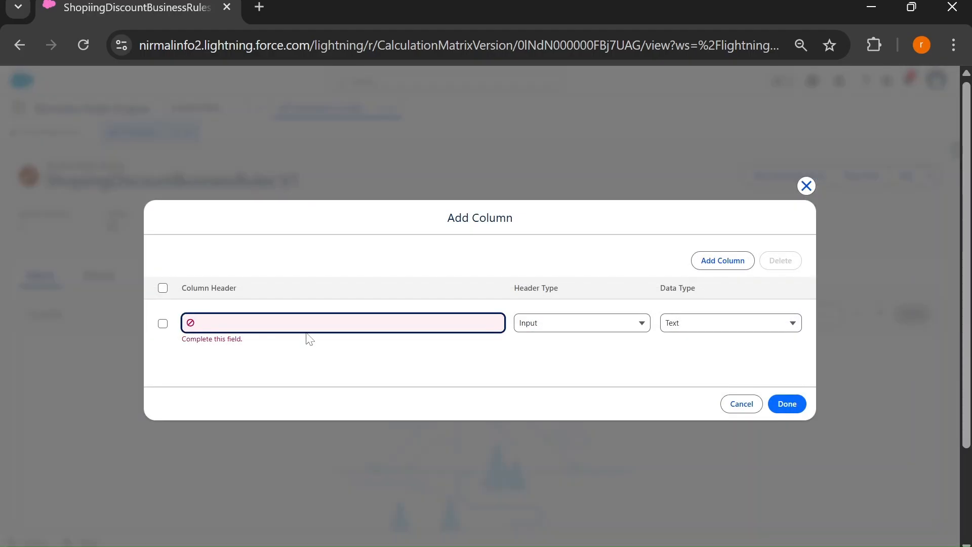
pyautogui.write('CustomerType')
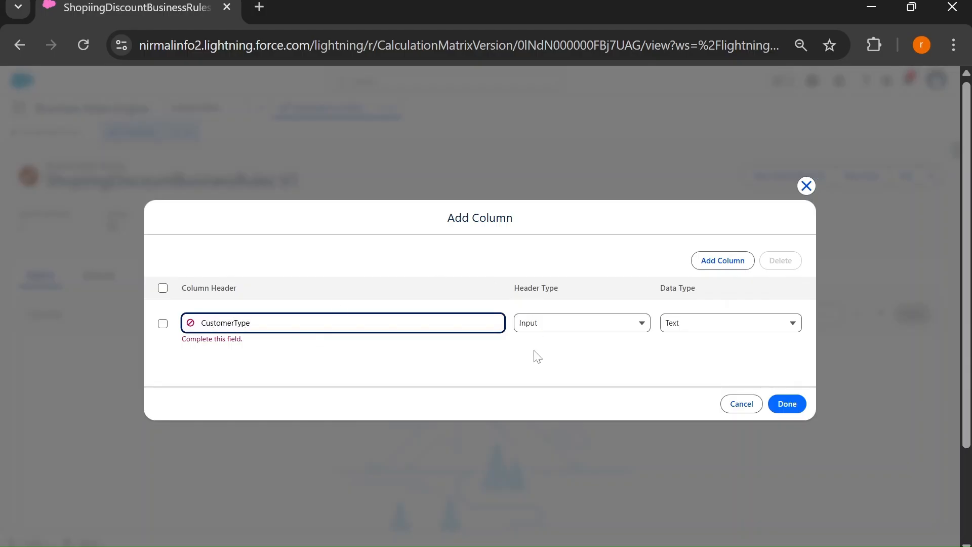
pyautogui.click(551, 331)
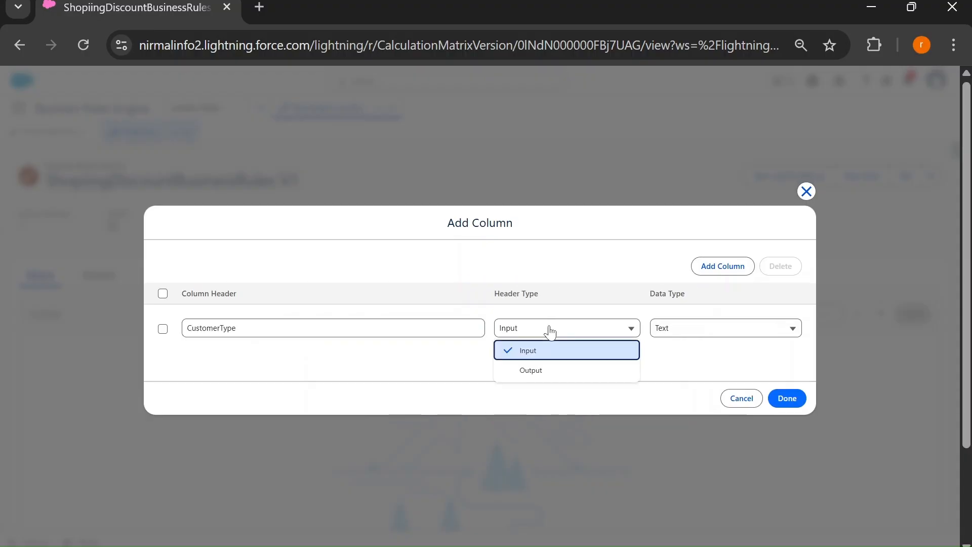
pyautogui.click(551, 349)
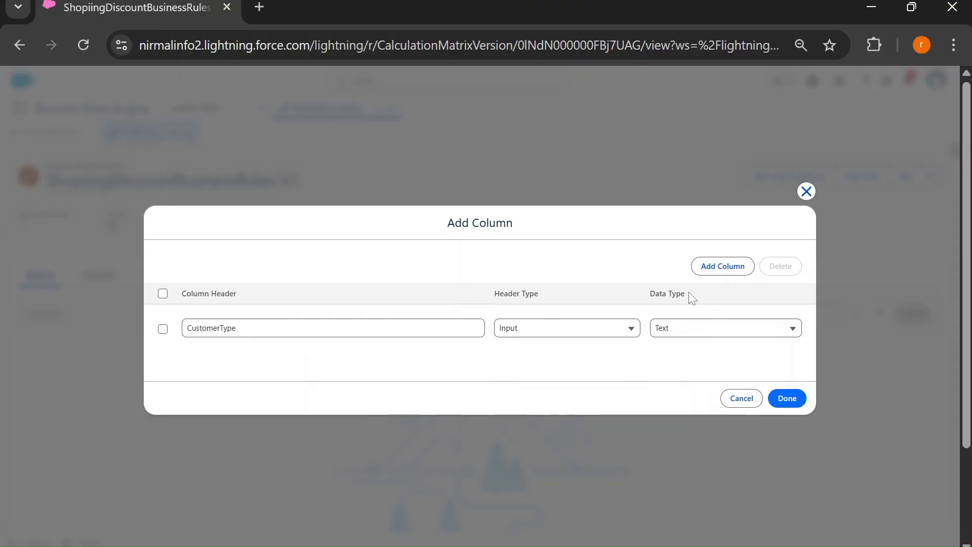
pyautogui.click(688, 335)
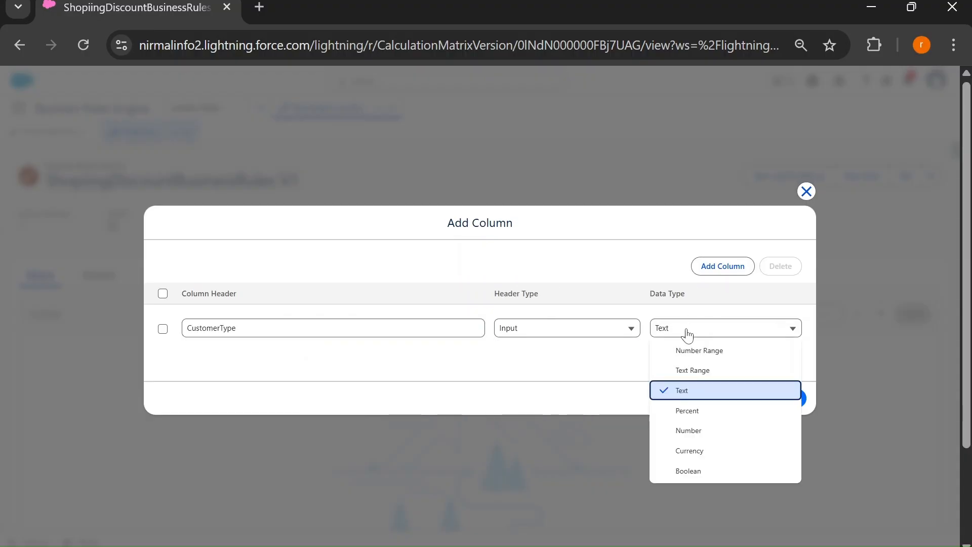
pyautogui.click(558, 365)
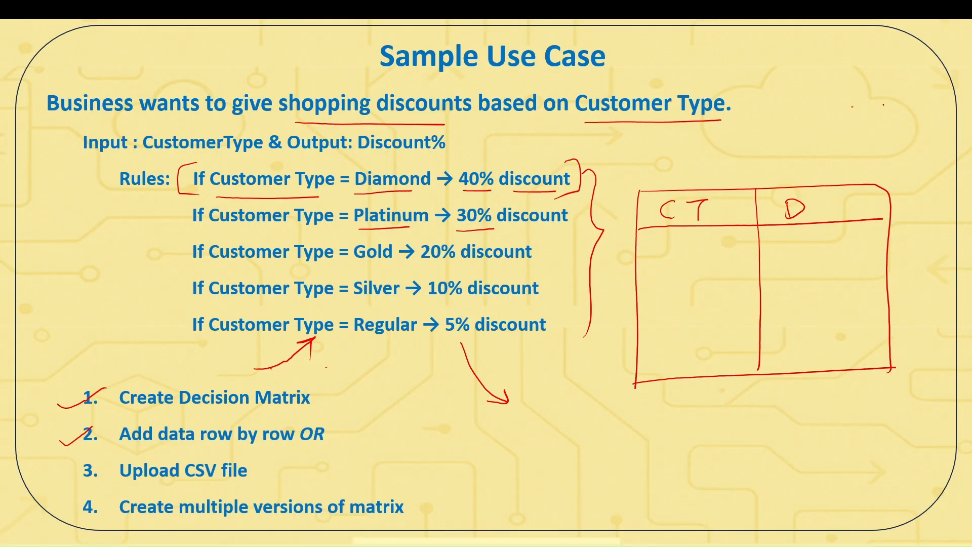
pyautogui.moveTo(818, 168)
pyautogui.mouseDown()
pyautogui.moveTo(767, 212)
pyautogui.moveTo(856, 172)
pyautogui.moveTo(787, 163)
pyautogui.mouseUp()
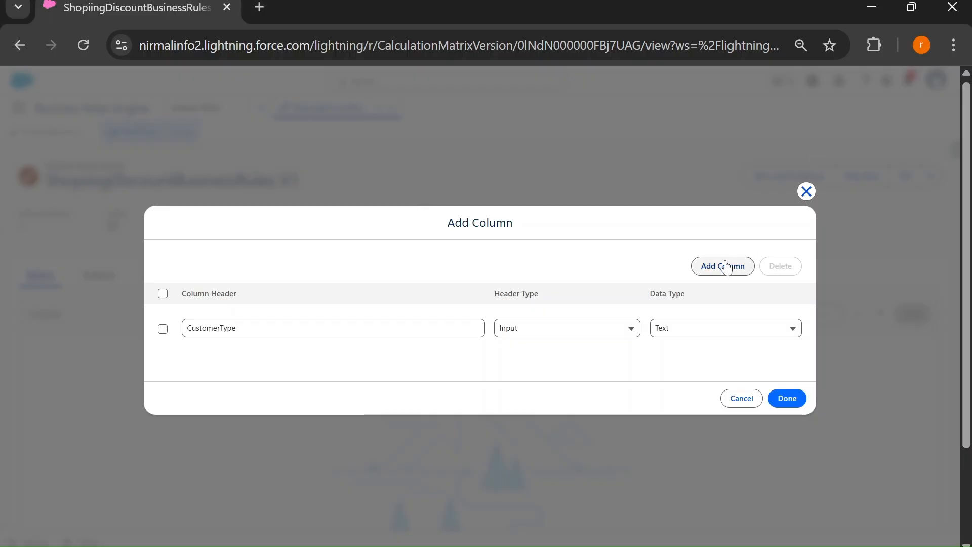
# - Add a second column with the header Discount below CustomerType
pyautogui.click(744, 252)
pyautogui.write('Disc')
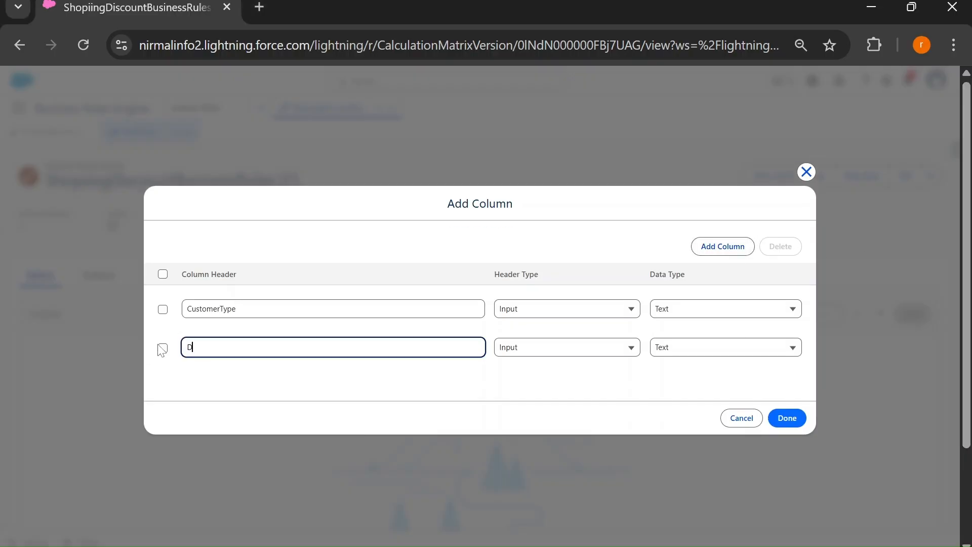
pyautogui.write('ount')
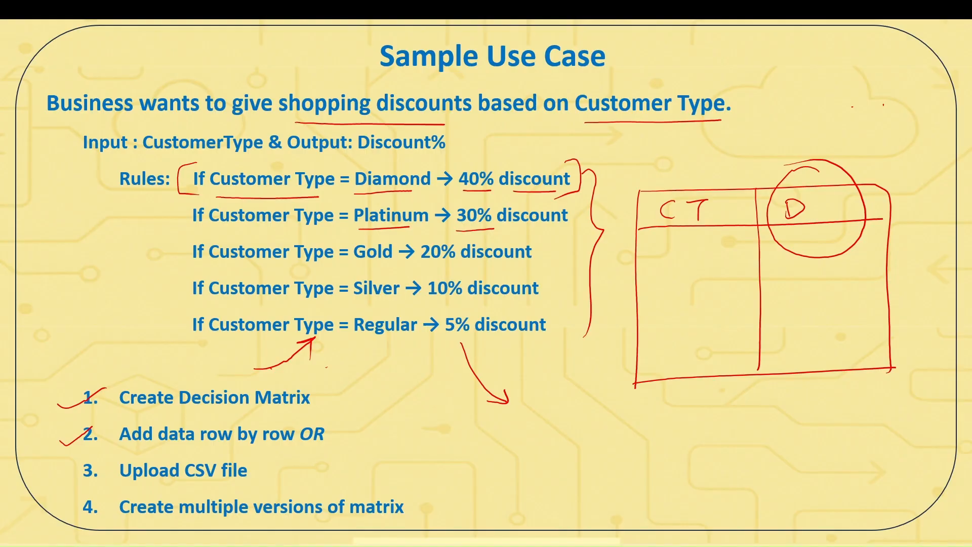
pyautogui.moveTo(439, 168)
pyautogui.mouseDown()
pyautogui.moveTo(455, 182)
pyautogui.moveTo(449, 198)
pyautogui.moveTo(541, 195)
pyautogui.mouseUp()
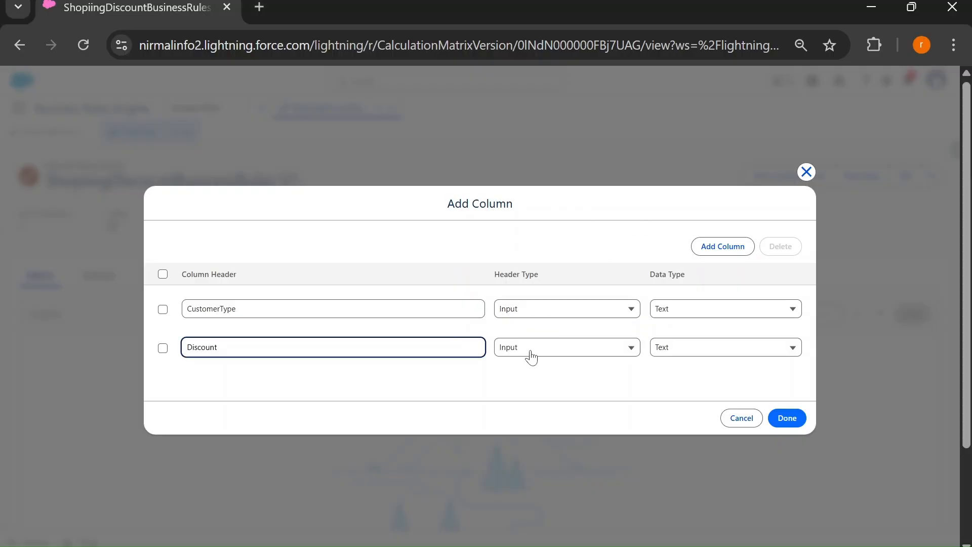
# - Set the Discount column's header type to Output and data type to Percent, and save both columns to the matrix
pyautogui.click(530, 354)
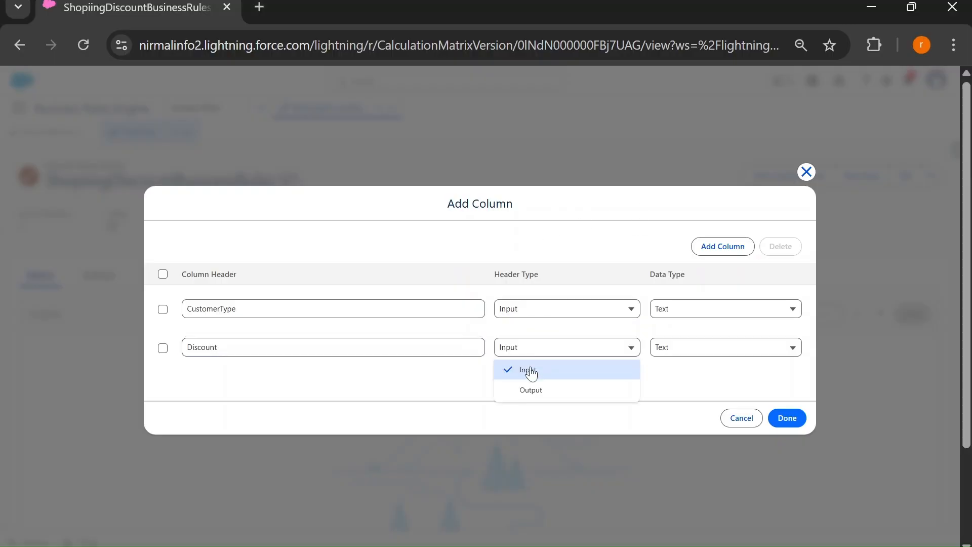
pyautogui.click(531, 391)
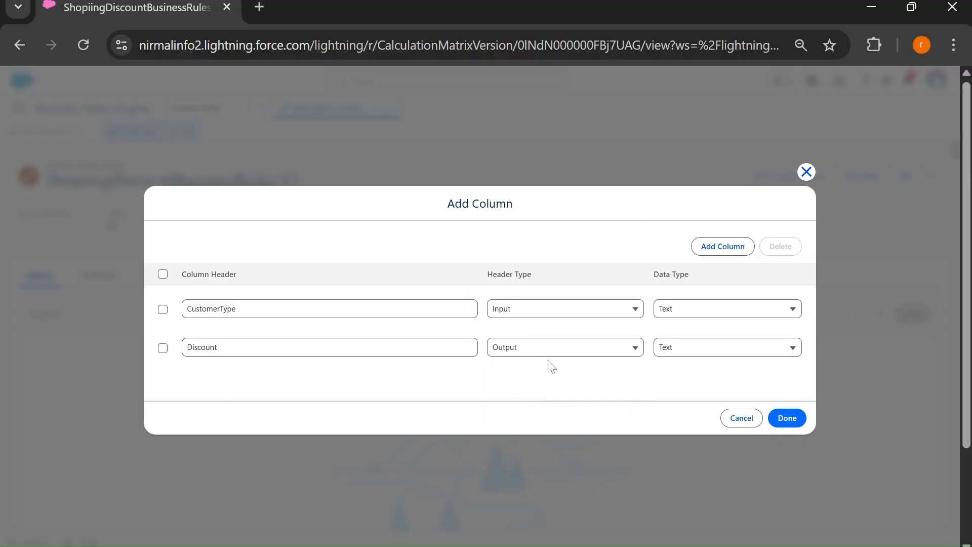
pyautogui.click(689, 353)
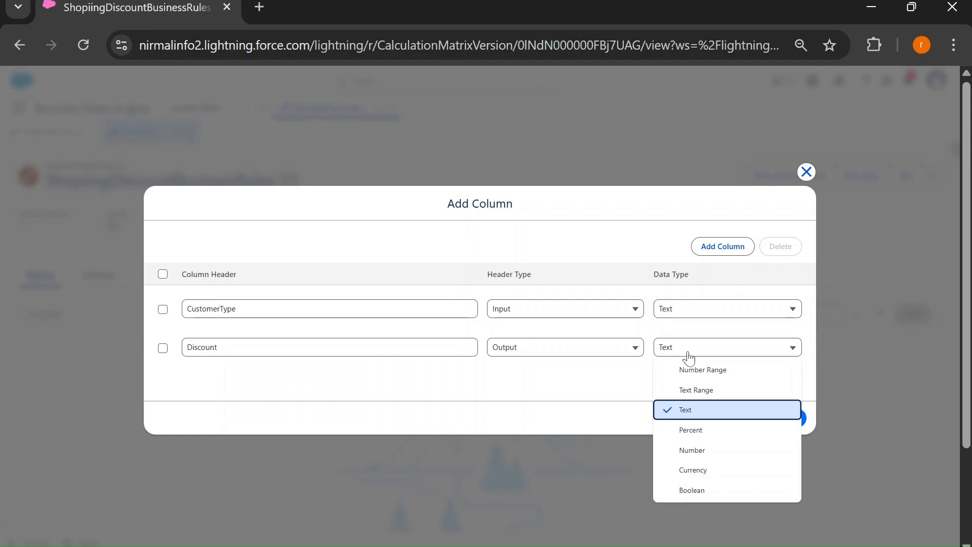
pyautogui.click(694, 433)
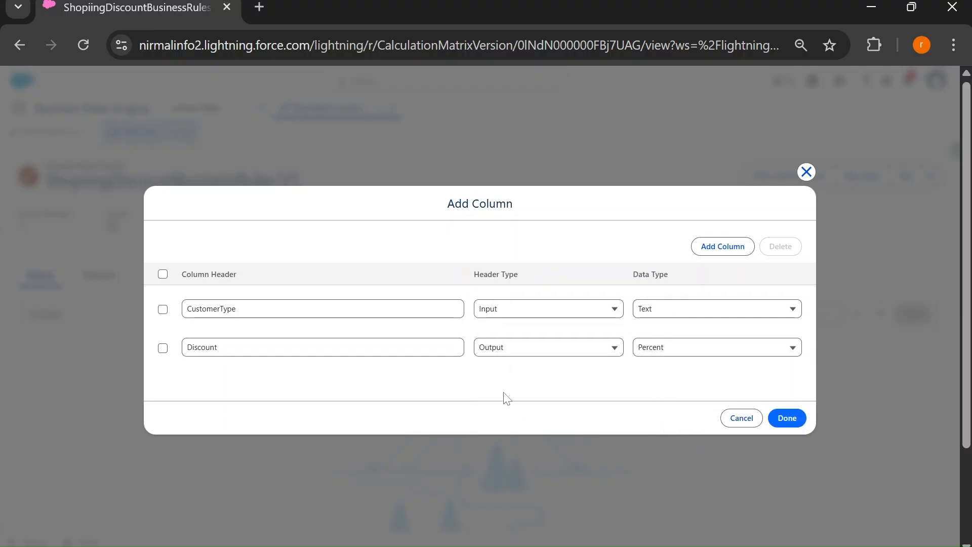
pyautogui.click(790, 420)
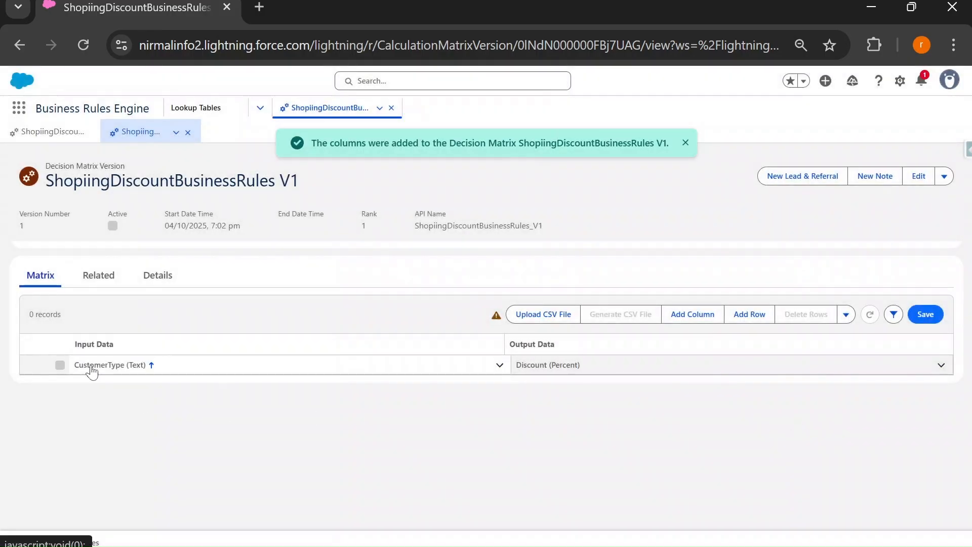
pyautogui.click(132, 365)
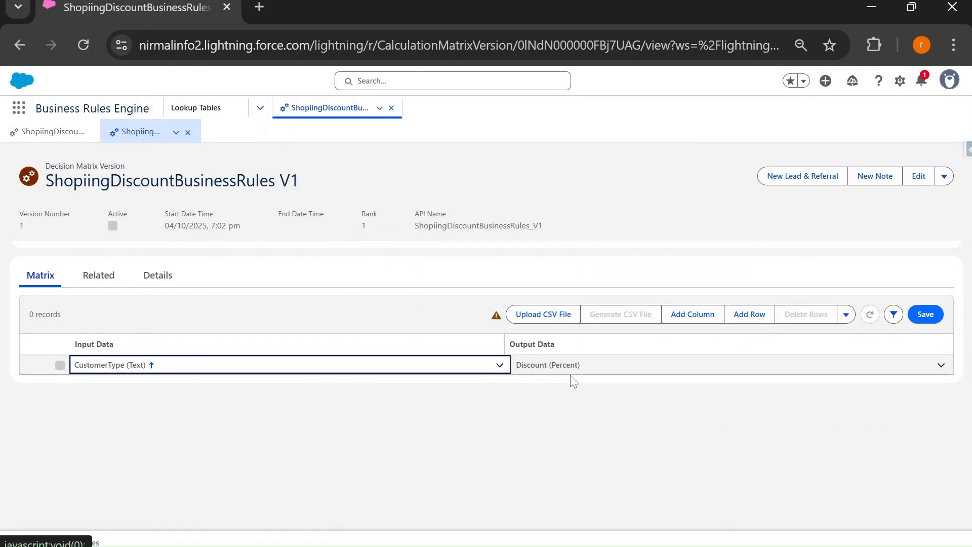
pyautogui.click(925, 314)
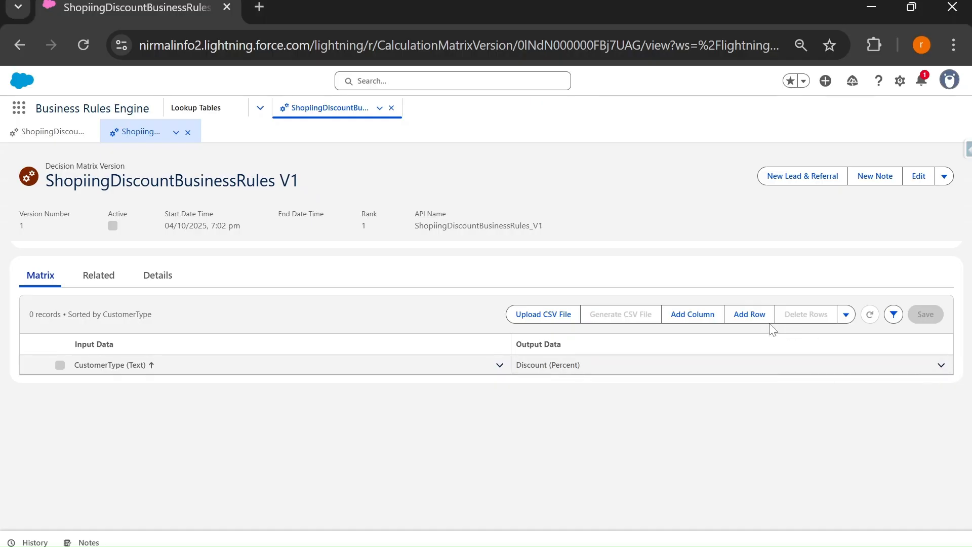
# - Add a matrix row with CustomerType Diamond and Discount 40, and save the matrix
pyautogui.click(746, 317)
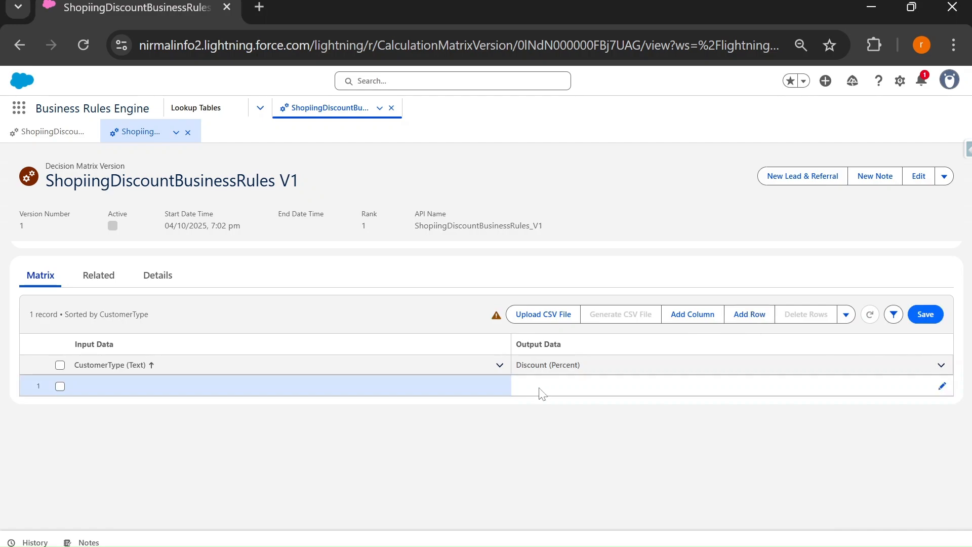
pyautogui.click(499, 390)
pyautogui.write('Diamond')
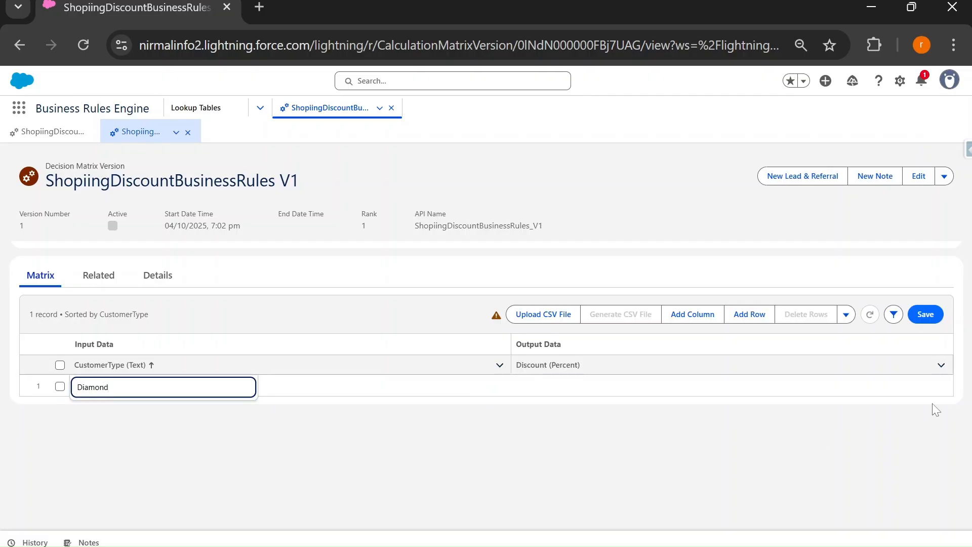
pyautogui.click(941, 387)
pyautogui.write('4')
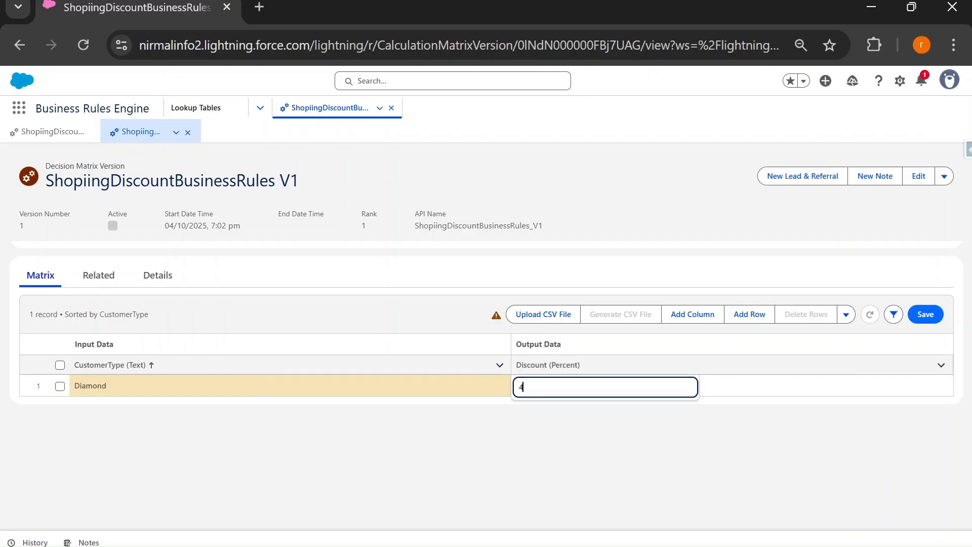
pyautogui.write('0')
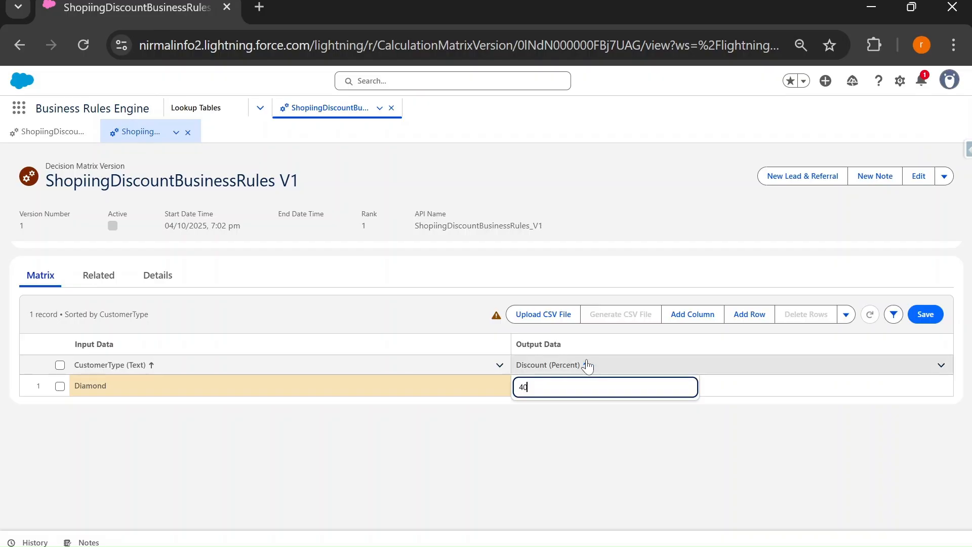
pyautogui.click(606, 369)
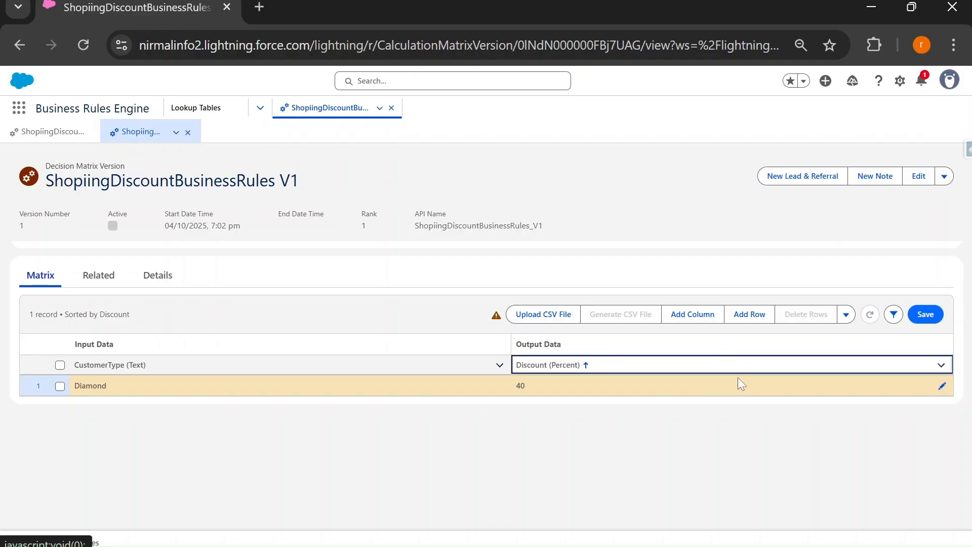
pyautogui.click(928, 316)
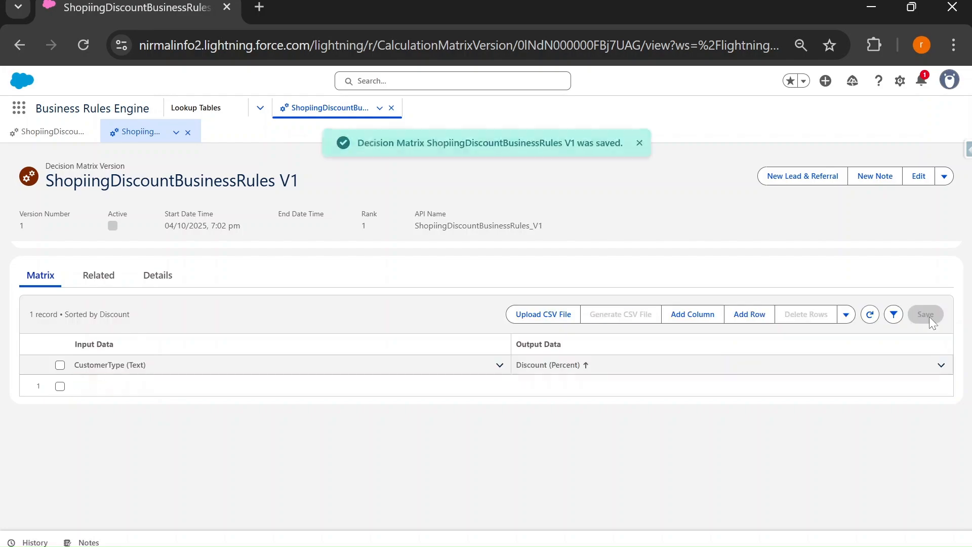
# - Add a matrix row with CustomerType Platinum and Discount 30, and save the matrix
pyautogui.click(754, 320)
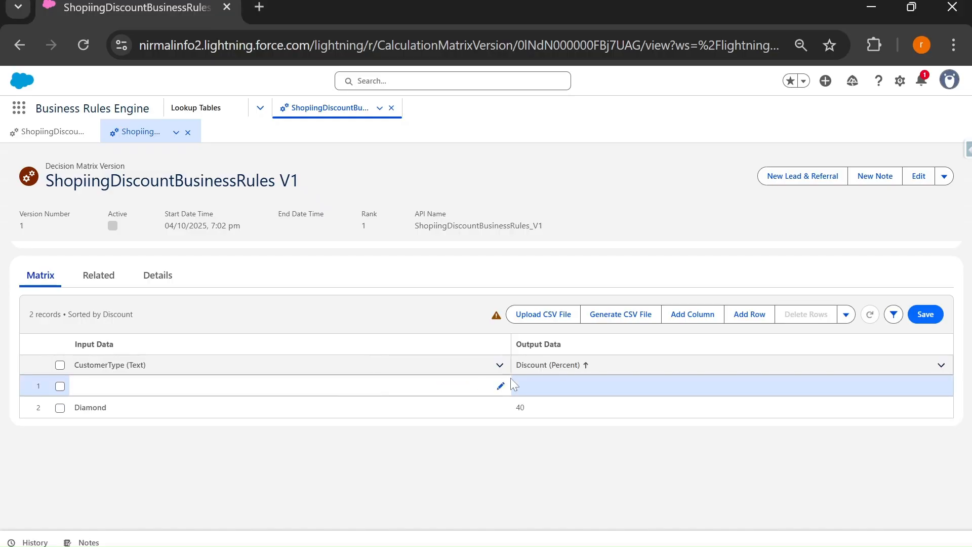
pyautogui.click(501, 386)
pyautogui.write('P')
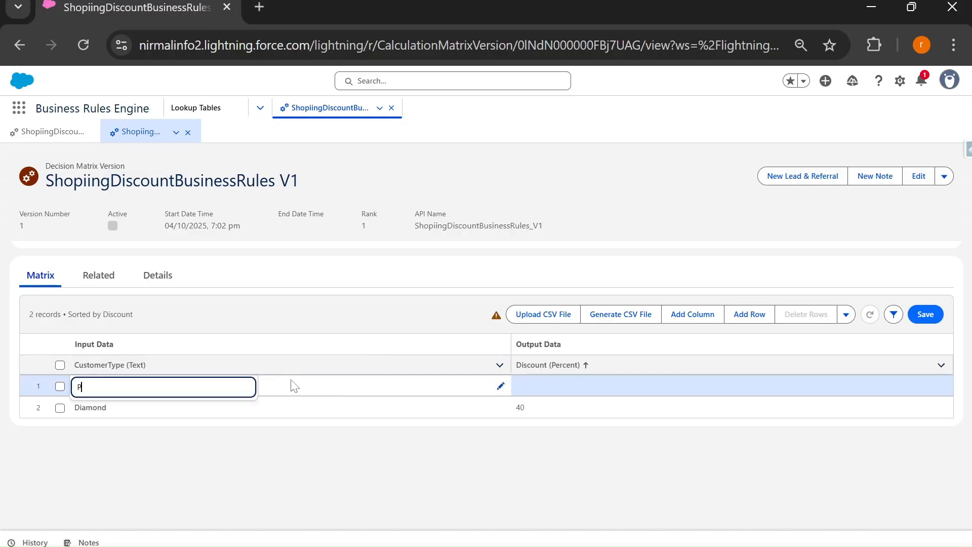
pyautogui.write('latinum')
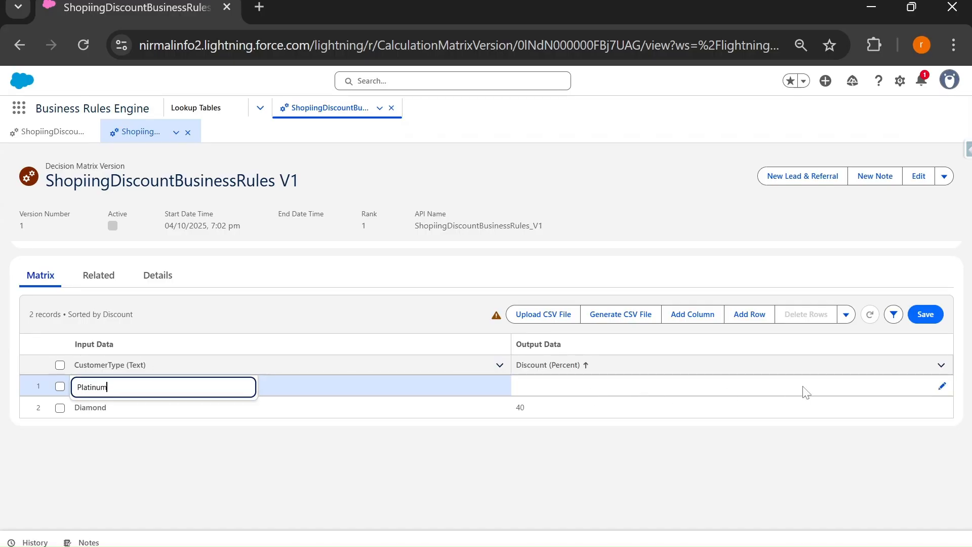
pyautogui.click(941, 388)
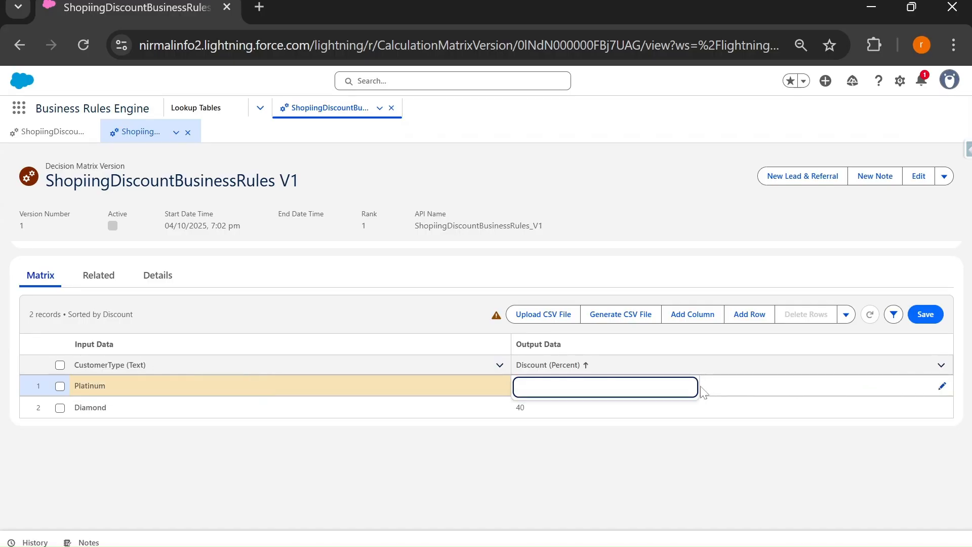
pyautogui.write('30')
pyautogui.click(934, 319)
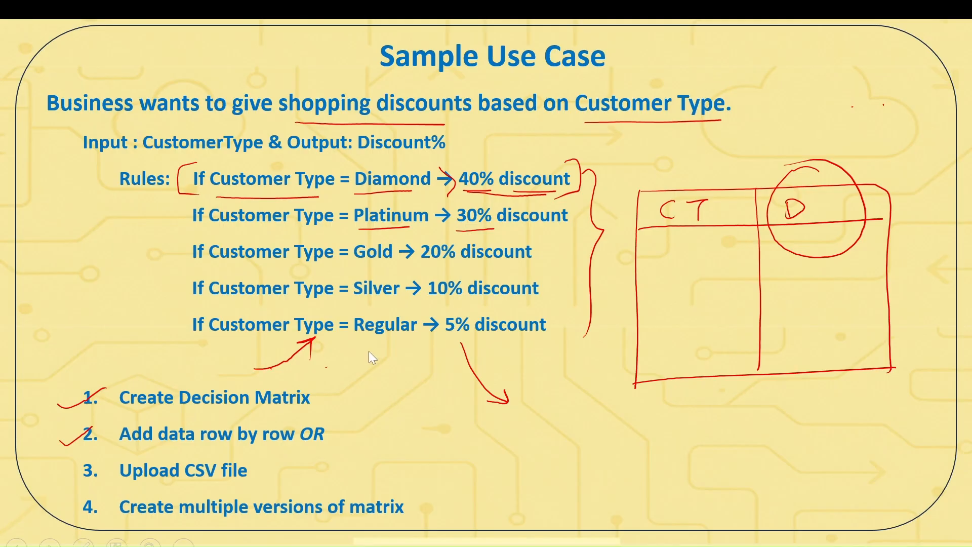
pyautogui.moveTo(218, 447); pyautogui.dragTo(255, 452)
pyautogui.hotkey('alt', 'Tab')
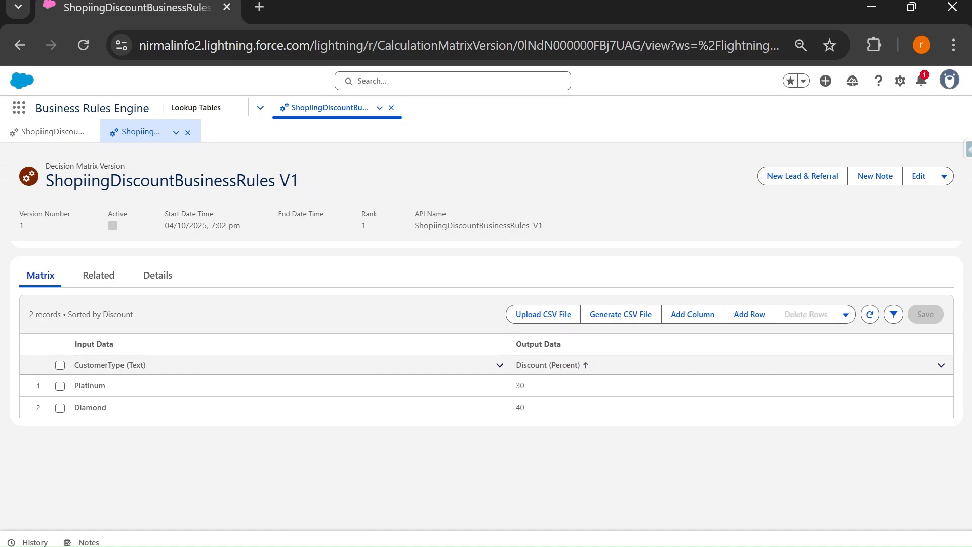
# - Switch to the BREData sheet in Excel and review its customer types and discount percentages in A1:B6
pyautogui.hotkey('alt', 'Tab')
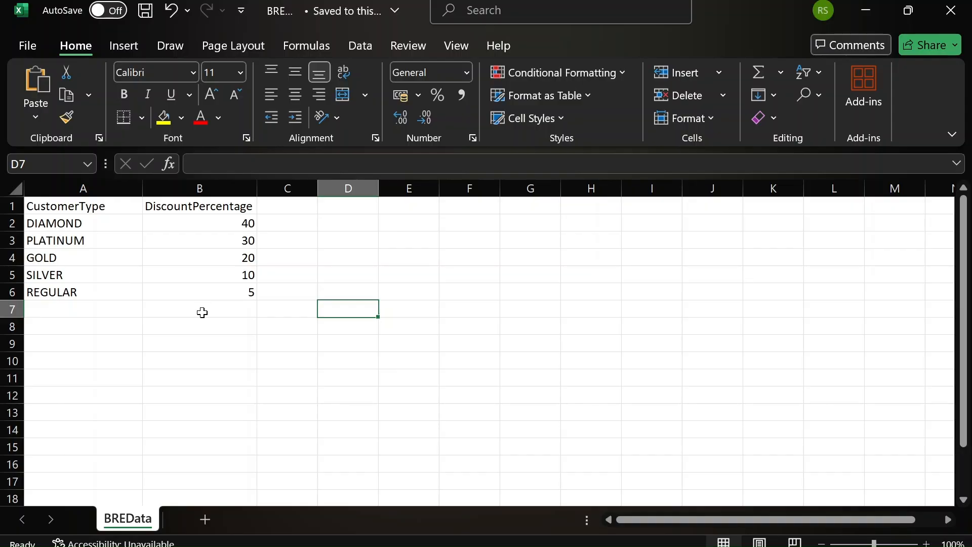
pyautogui.moveTo(56, 208); pyautogui.dragTo(213, 296)
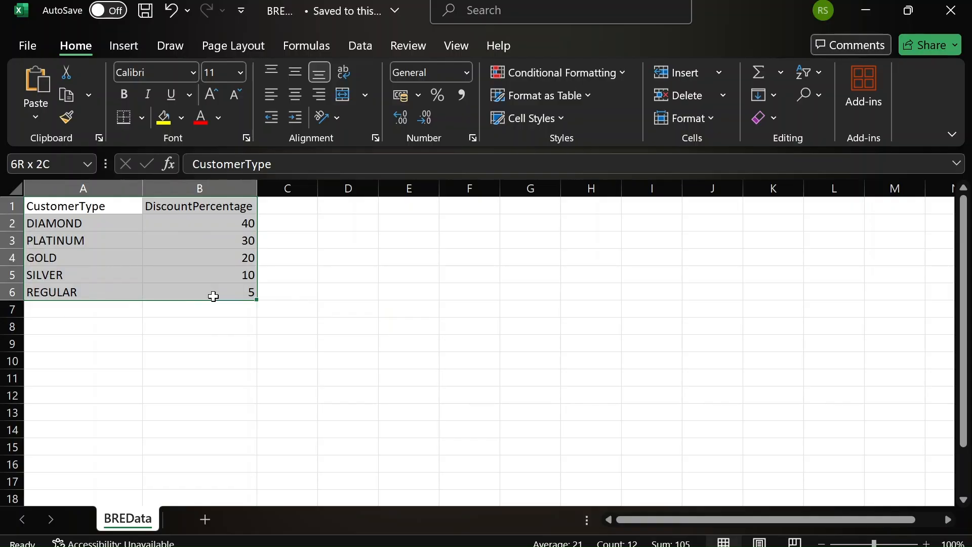
pyautogui.moveTo(213, 297); pyautogui.dragTo(214, 296)
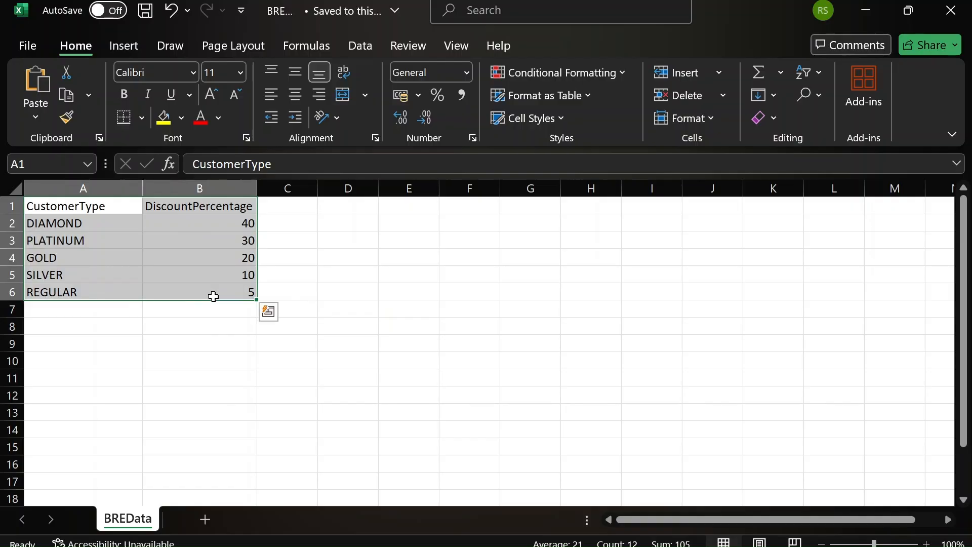
pyautogui.click(108, 212)
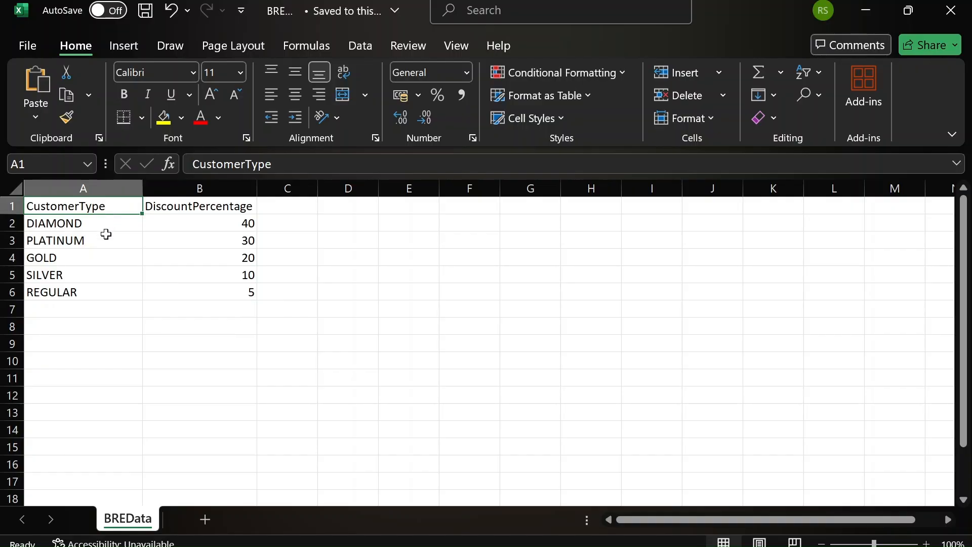
# - Compare the CustomerType column header of the Salesforce decision matrix with the header in cell A1 of the BREData sheet
pyautogui.hotkey('alt', 'Tab')
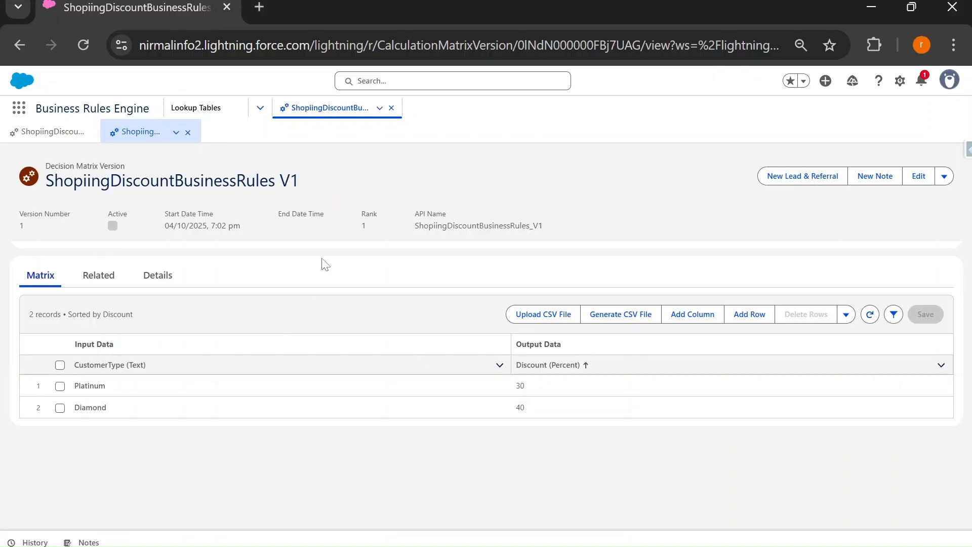
pyautogui.click(100, 367)
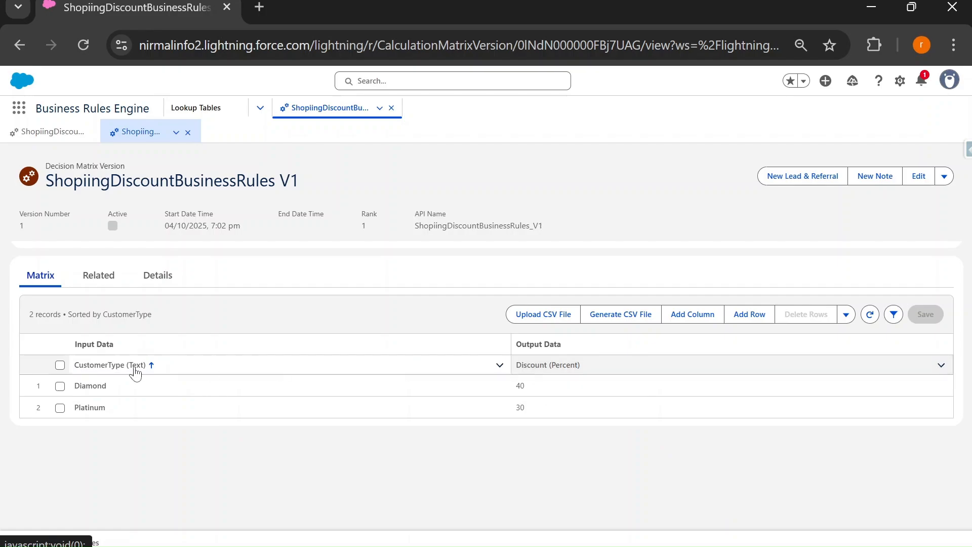
pyautogui.hotkey('alt', 'Tab')
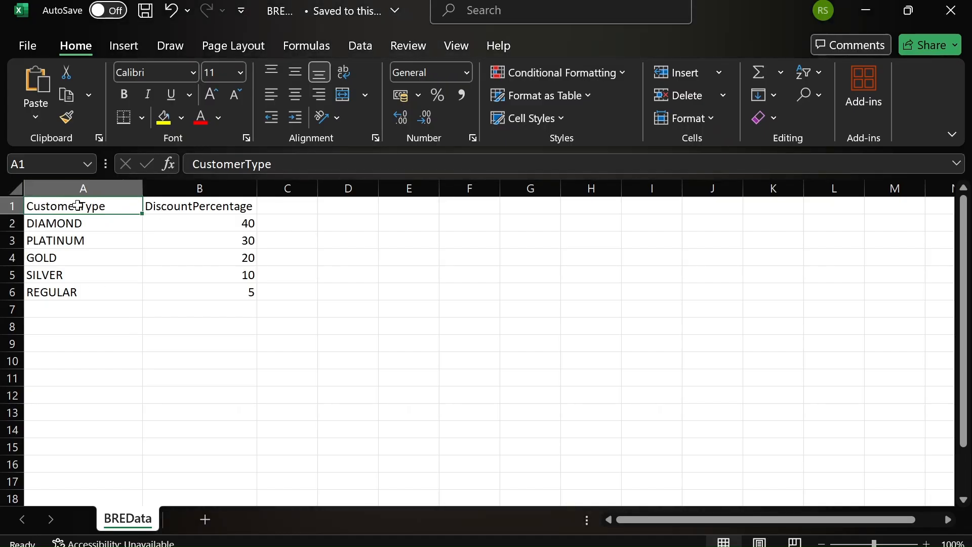
pyautogui.doubleClick(47, 206)
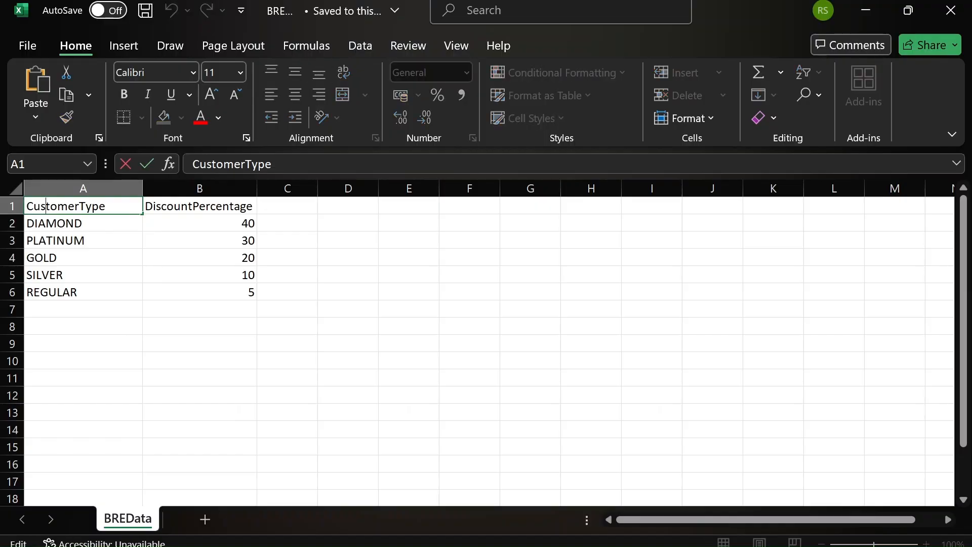
pyautogui.hotkey('alt', 'Tab')
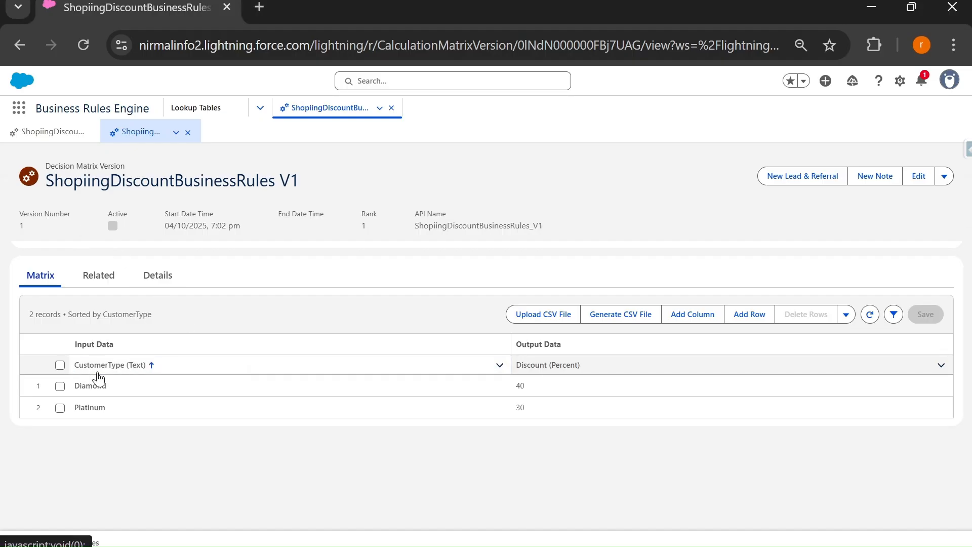
pyautogui.hotkey('alt', 'Tab')
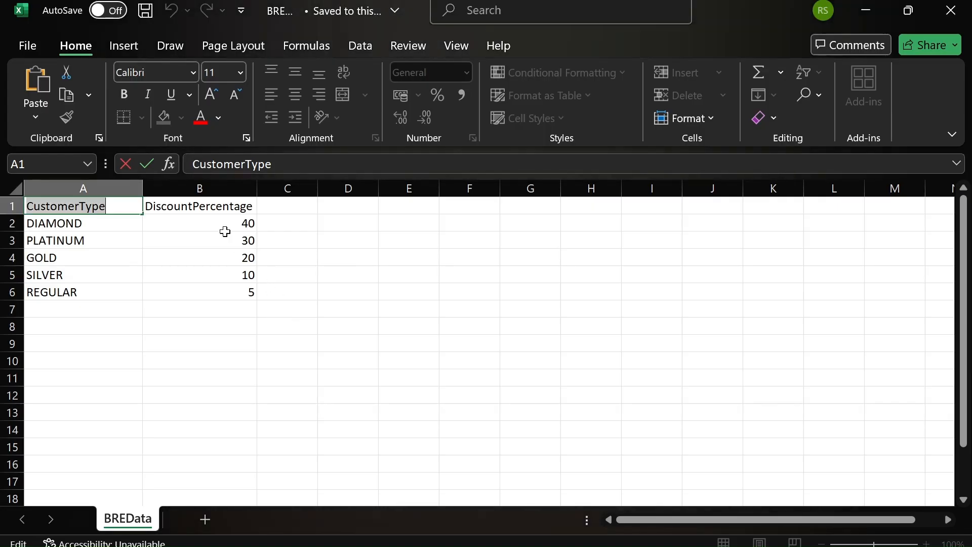
# - Check the second column header against the matrix and shorten cell B1 of the BREData sheet to Discount
pyautogui.click(191, 206)
pyautogui.hotkey('alt', 'Tab')
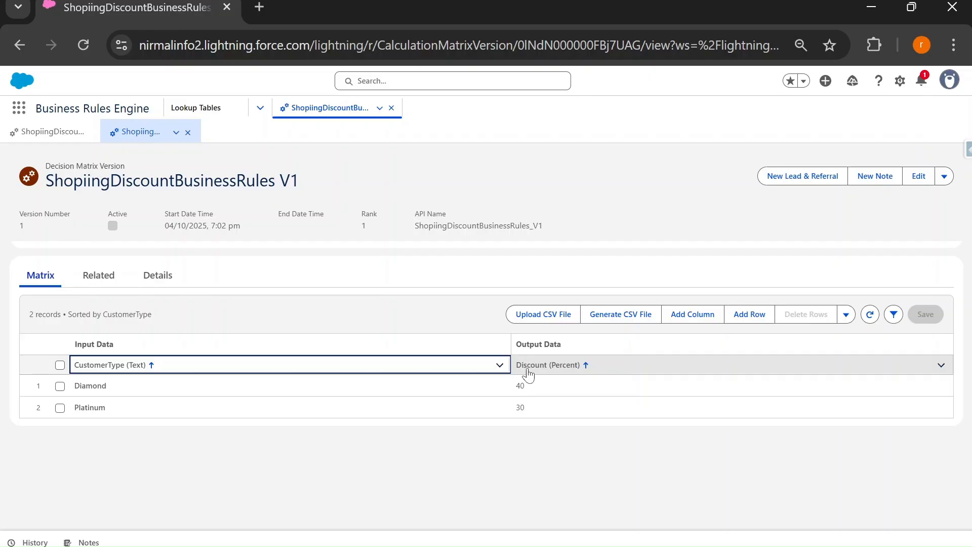
pyautogui.hotkey('alt', 'Tab')
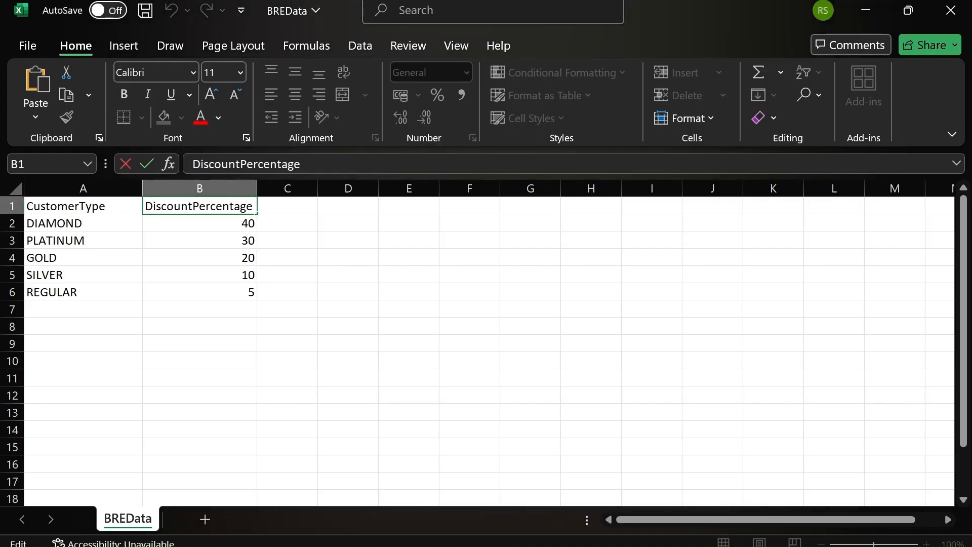
pyautogui.moveTo(241, 164); pyautogui.dragTo(302, 164)
pyautogui.press('BackSpace')
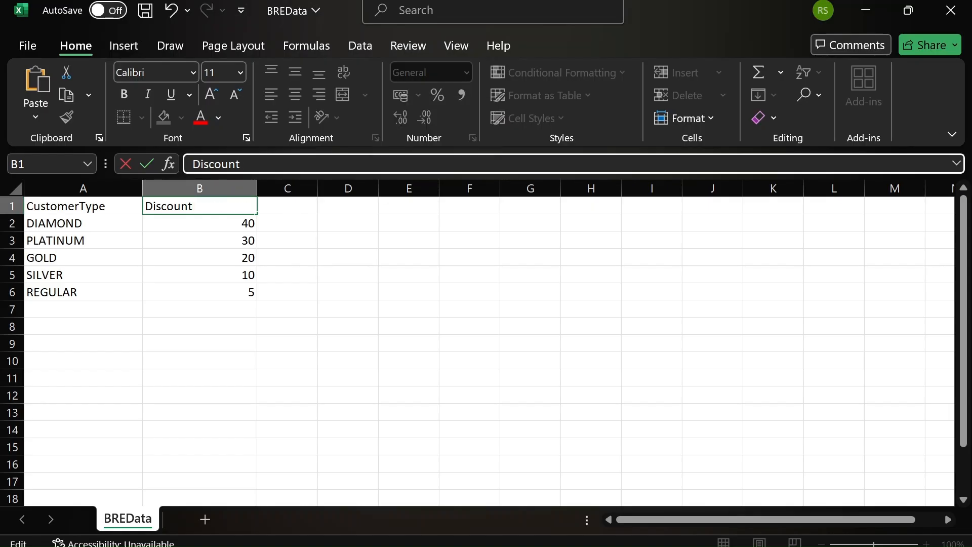
pyautogui.click(196, 275)
pyautogui.click(187, 208)
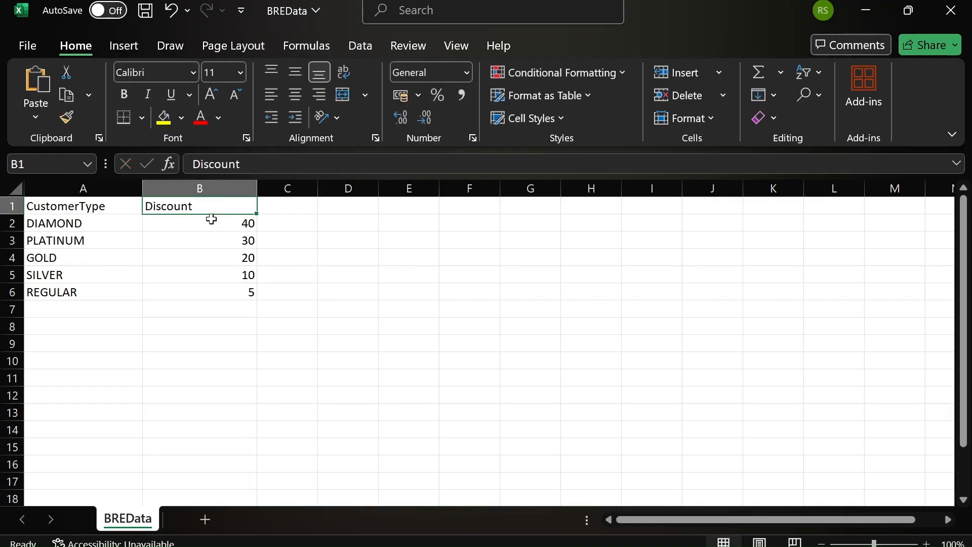
# - Switch back to Salesforce, delete the Diamond and Platinum rows from the decision matrix, and save it
pyautogui.hotkey('alt', 'Tab')
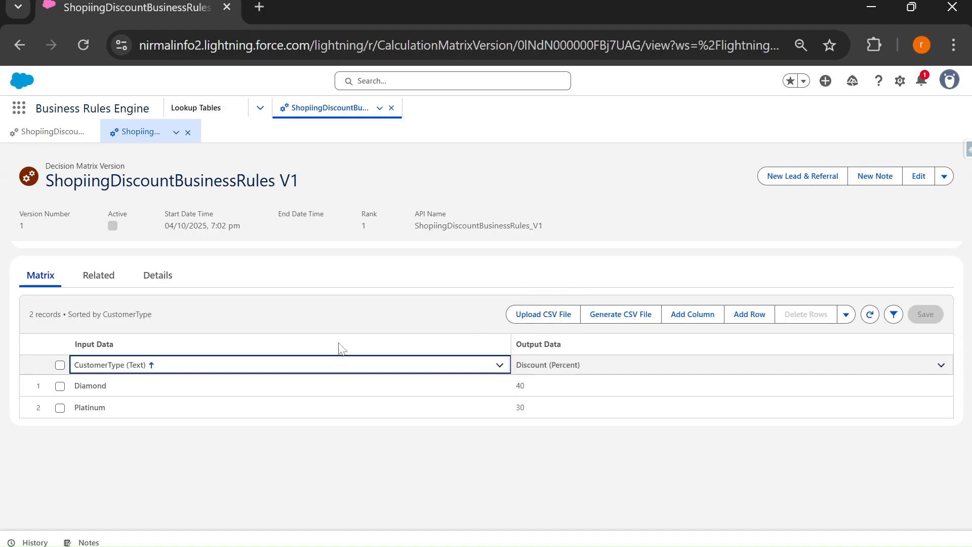
pyautogui.click(60, 387)
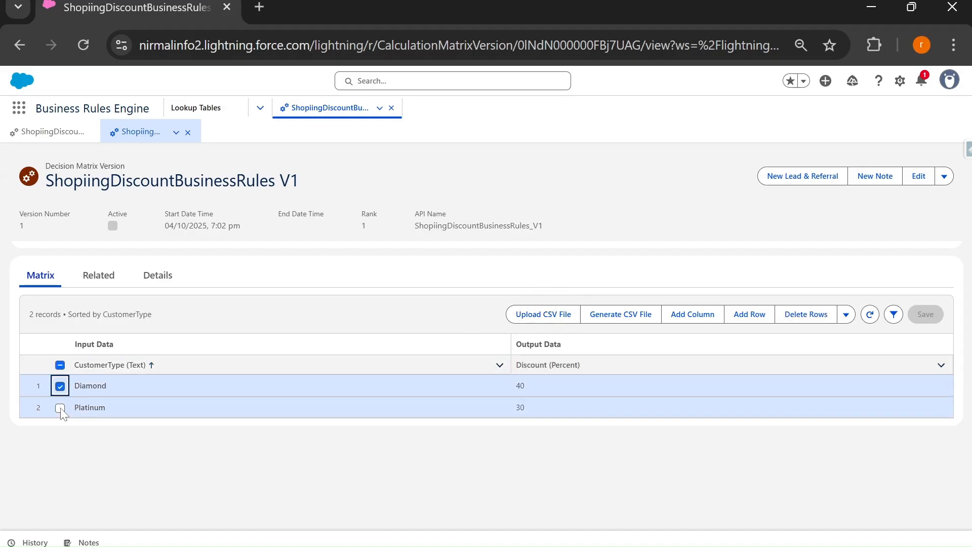
pyautogui.click(60, 408)
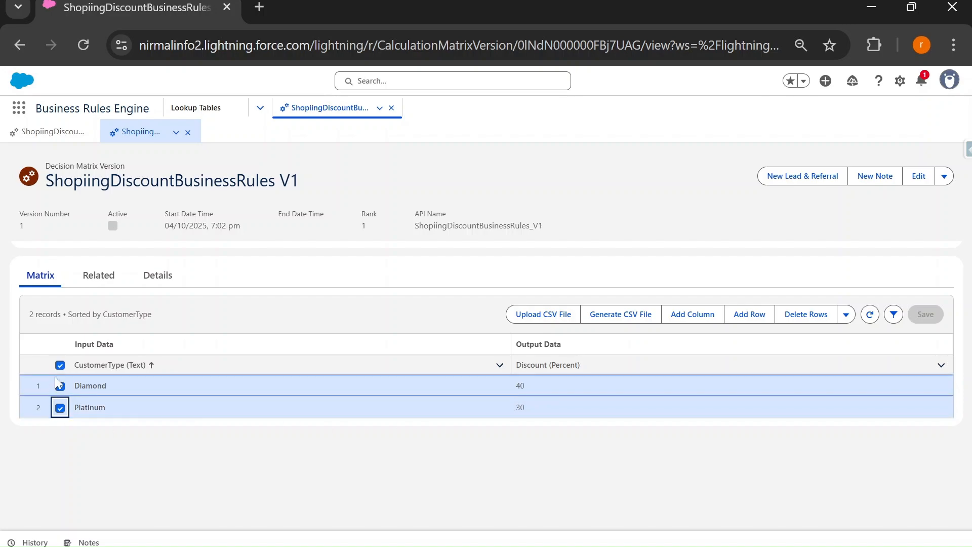
pyautogui.click(798, 319)
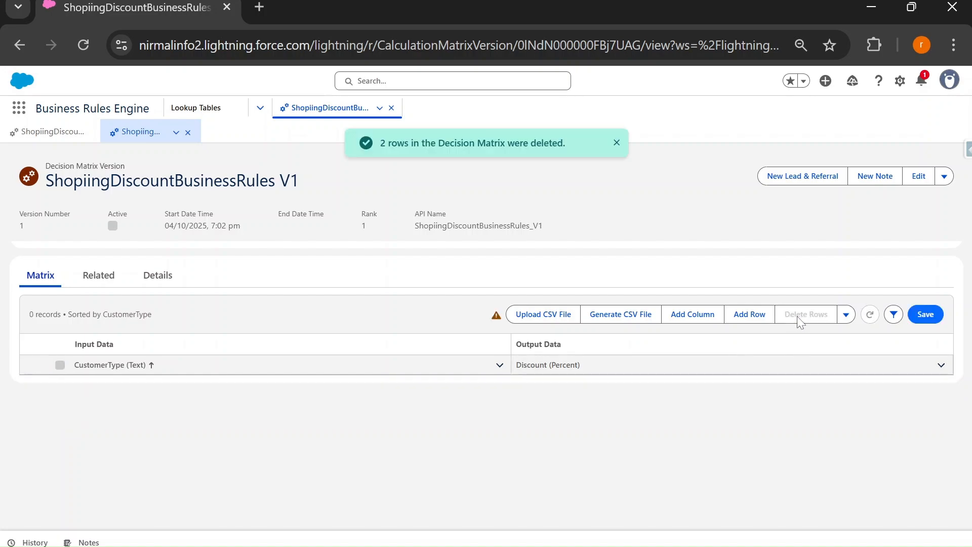
pyautogui.click(922, 318)
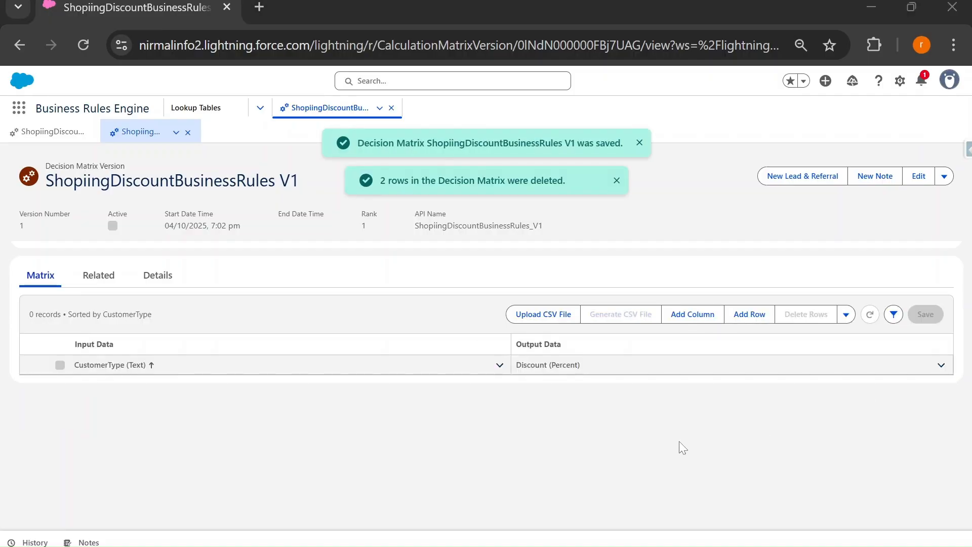
# - Try to upload the BREData CSV file from the Desktop into the decision matrix
pyautogui.hotkey('alt', 'Tab')
pyautogui.click(148, 295)
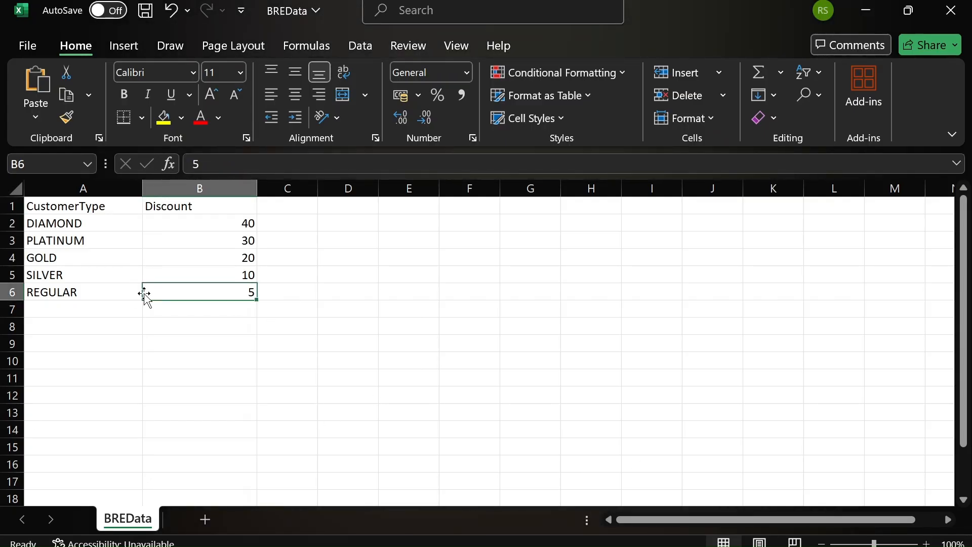
pyautogui.hotkey('alt', 'Tab')
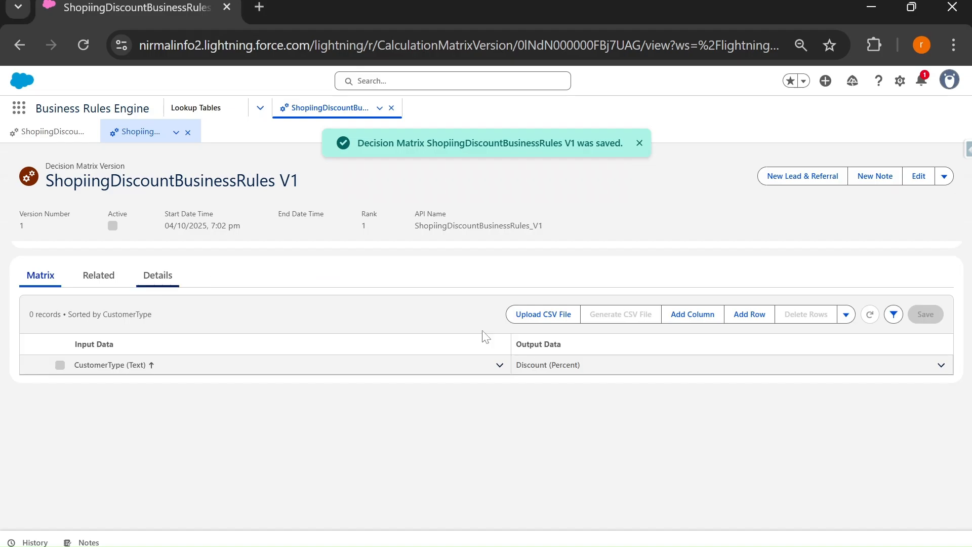
pyautogui.click(541, 317)
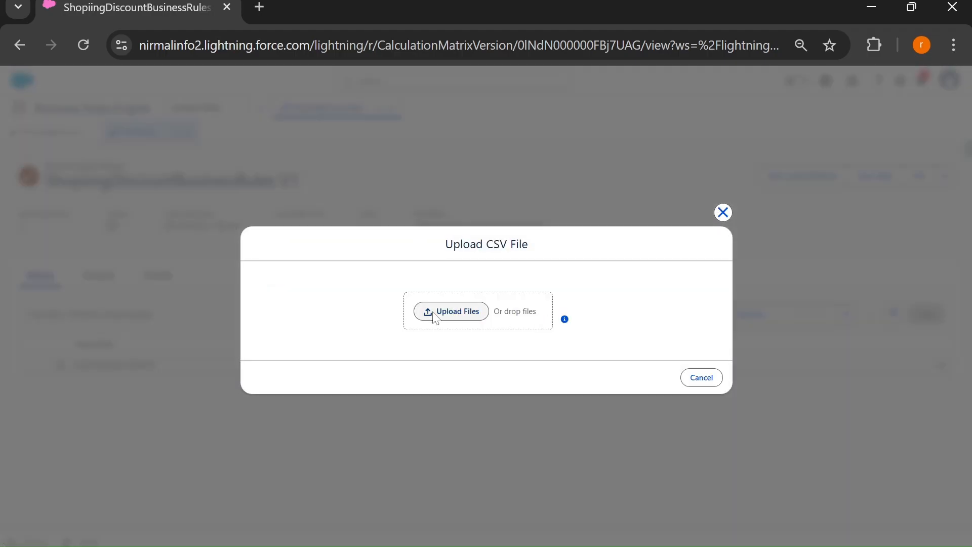
pyautogui.click(438, 313)
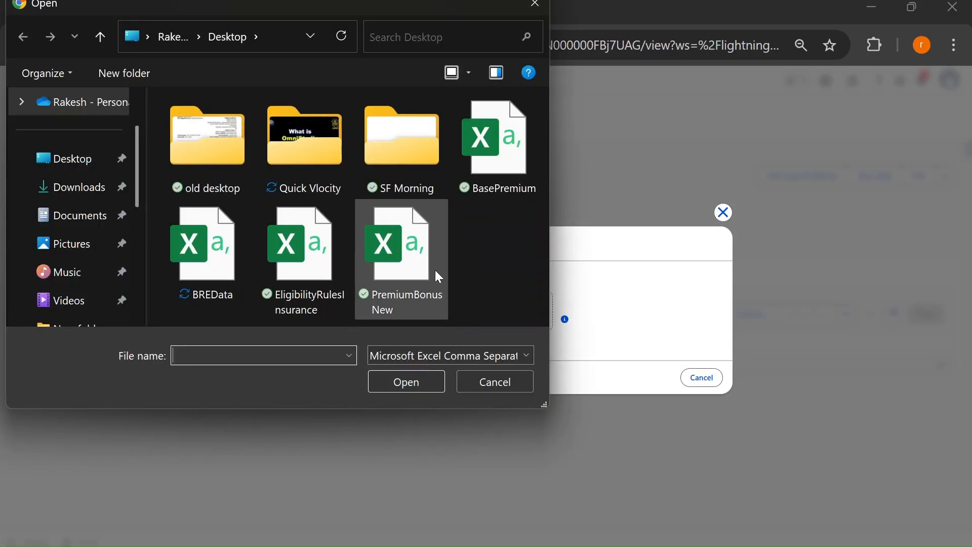
pyautogui.doubleClick(212, 261)
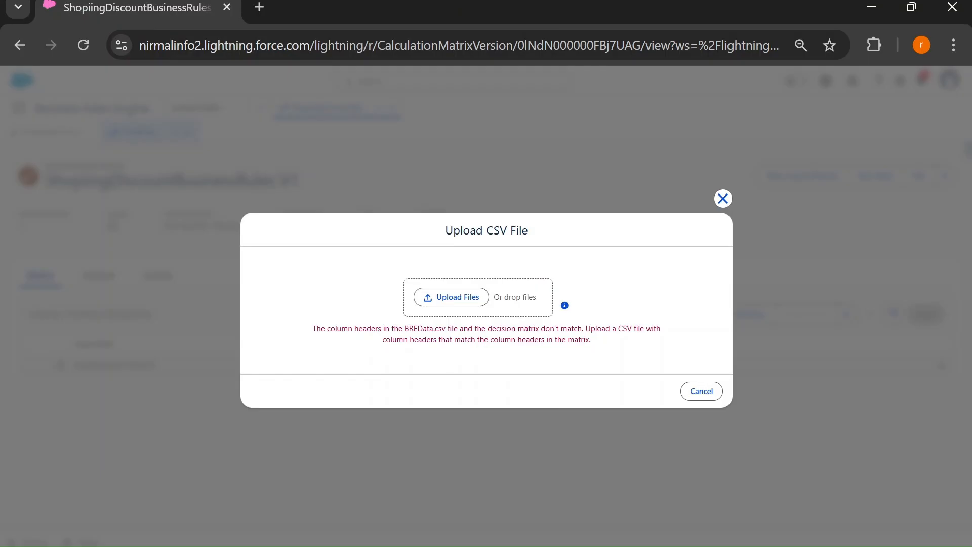
pyautogui.click(701, 391)
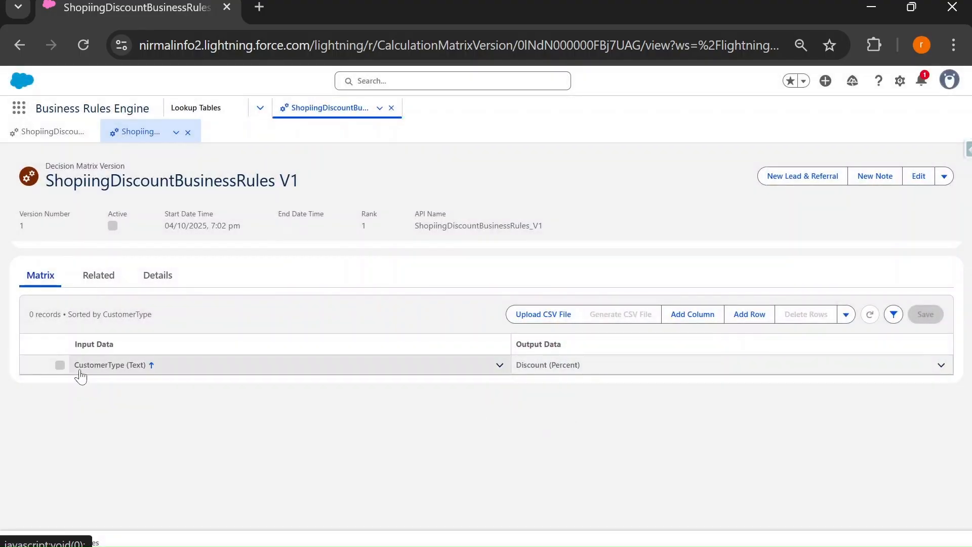
# - Copy the CustomerType header text from cell A1 of the BREData sheet and search the Salesforce matrix page for it
pyautogui.hotkey('alt', 'Tab')
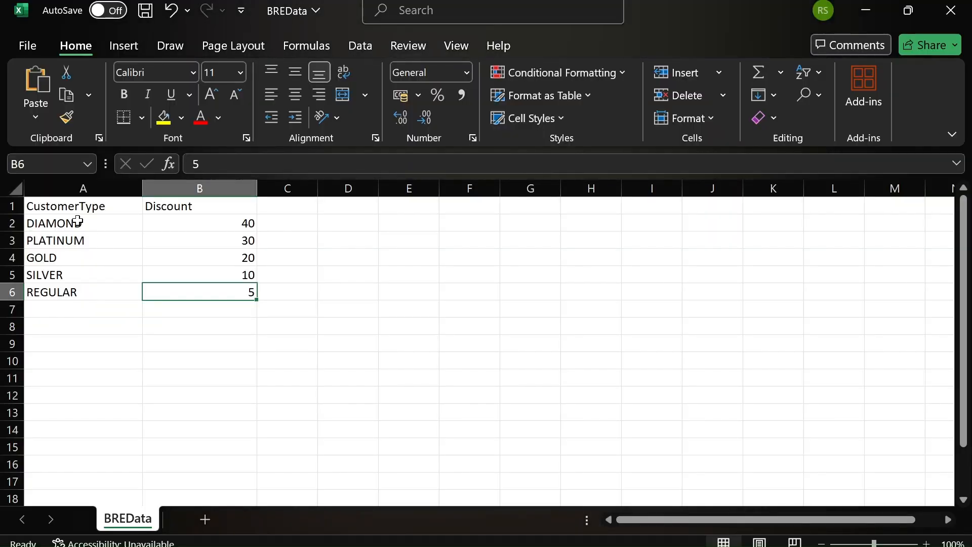
pyautogui.doubleClick(67, 206)
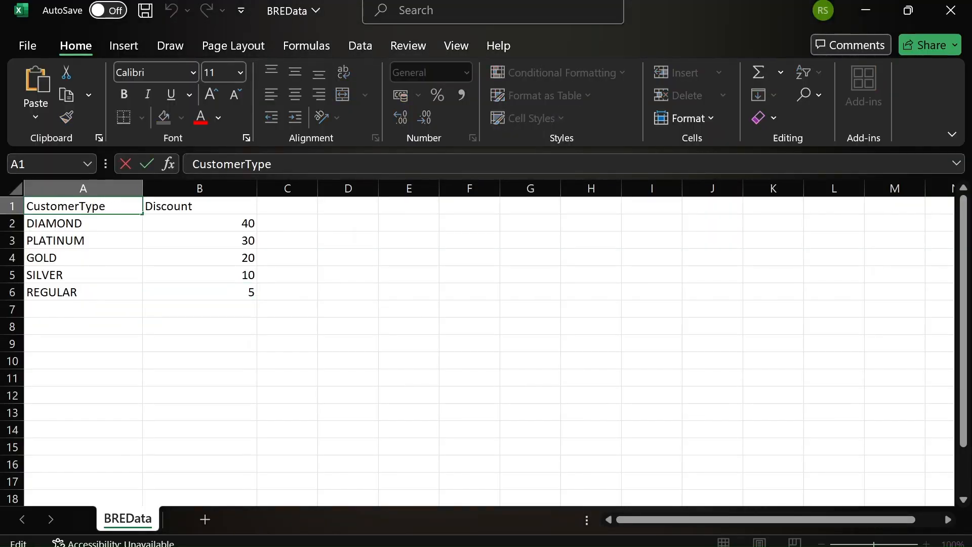
pyautogui.hotkey('ctrl', 'a')
pyautogui.hotkey('ctrl', 'c')
pyautogui.hotkey('alt', 'Tab')
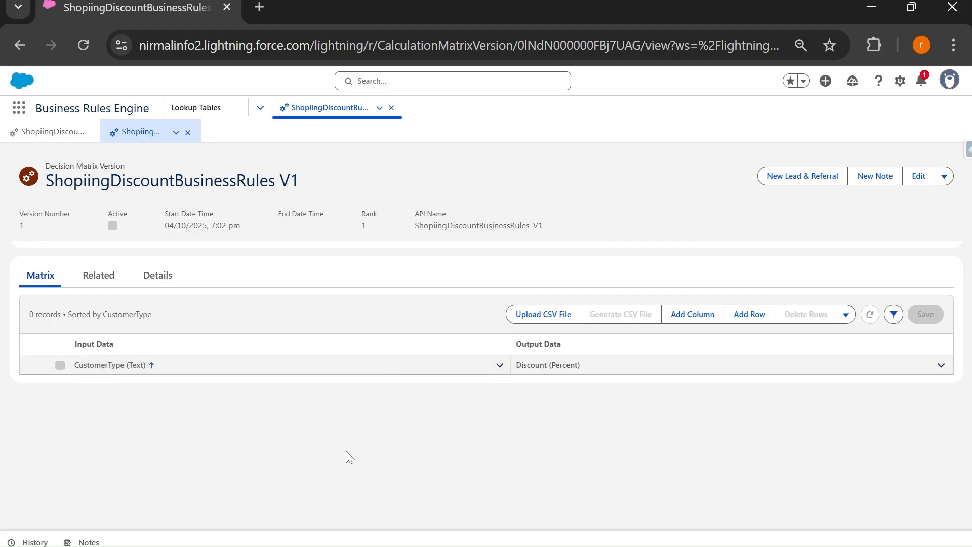
pyautogui.hotkey('ctrl', 'f')
pyautogui.hotkey('ctrl', 'v')
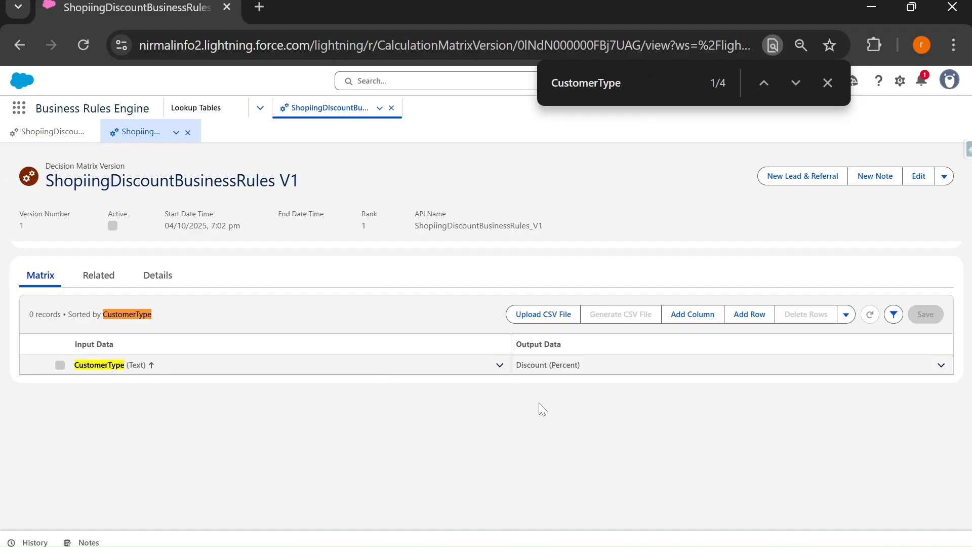
# - Switch to Excel, copy the Discount header text from cell B1 of the BREData sheet, and search the Salesforce matrix page for it
pyautogui.hotkey('alt', 'Tab')
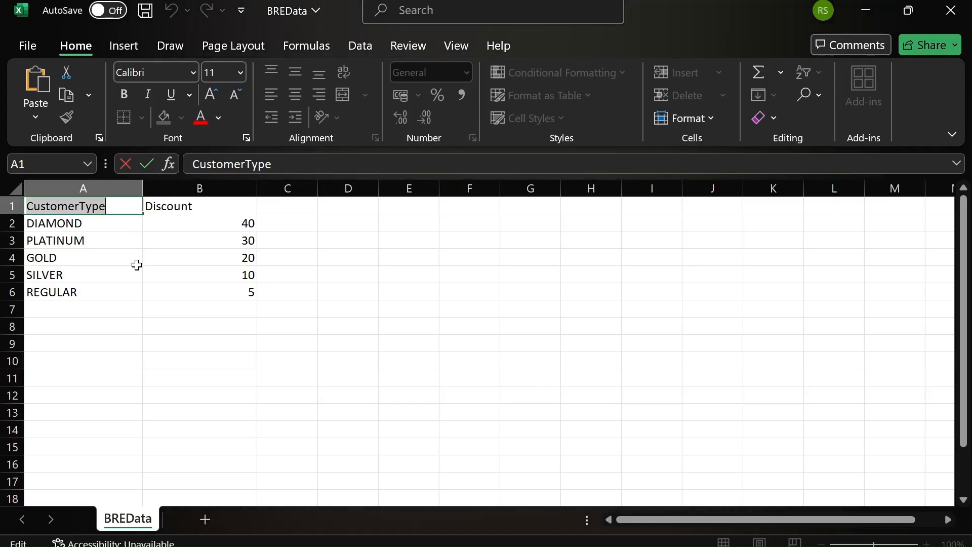
pyautogui.click(157, 206)
pyautogui.doubleClick(169, 206)
pyautogui.hotkey('ctrl', 'c')
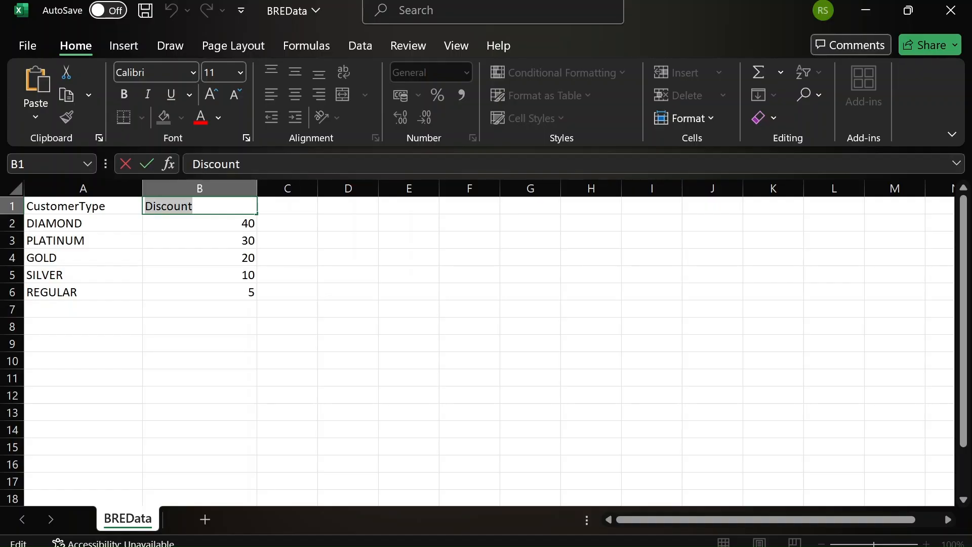
pyautogui.hotkey('ctrl', 's')
pyautogui.hotkey('alt', 'Tab')
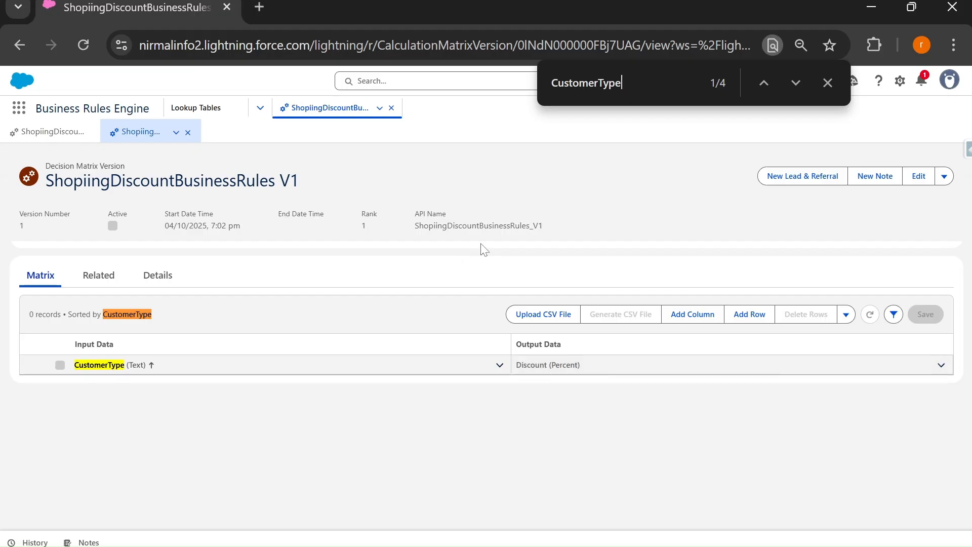
pyautogui.hotkey('ctrl', 'f')
pyautogui.hotkey('ctrl', 'v')
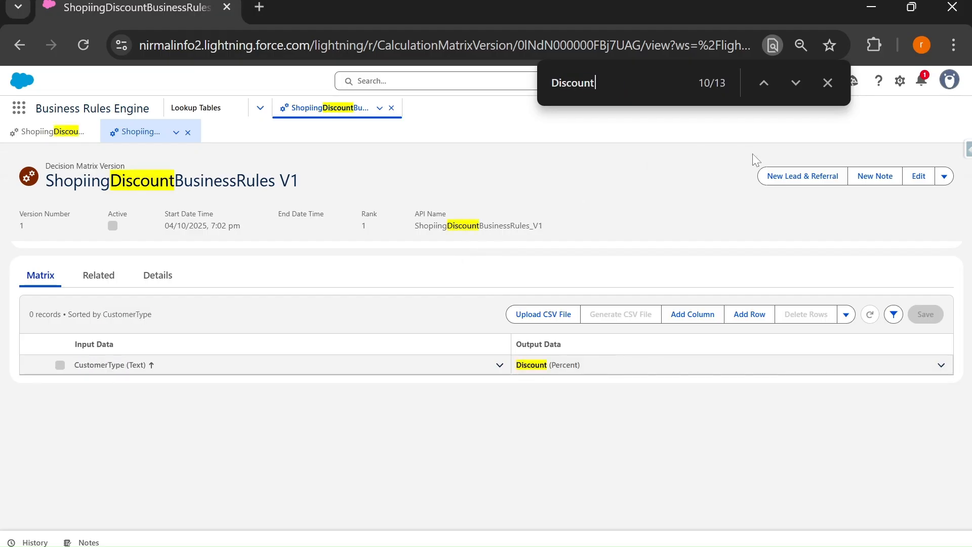
pyautogui.hotkey('alt', 'Tab')
pyautogui.click(241, 343)
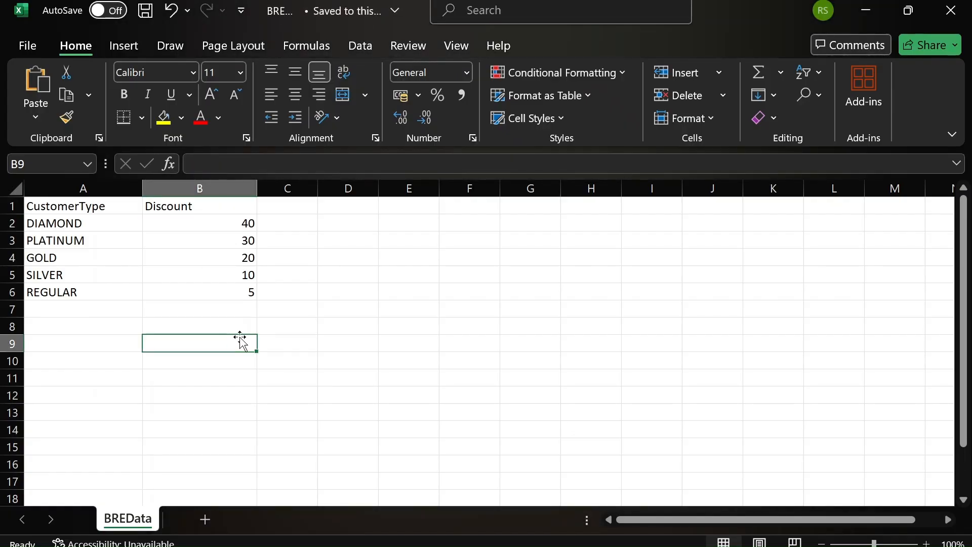
# - Switch back to Salesforce, upload BREData.csv from the Desktop into the decision matrix, and reload the page
pyautogui.hotkey('alt', 'Tab')
pyautogui.click(533, 315)
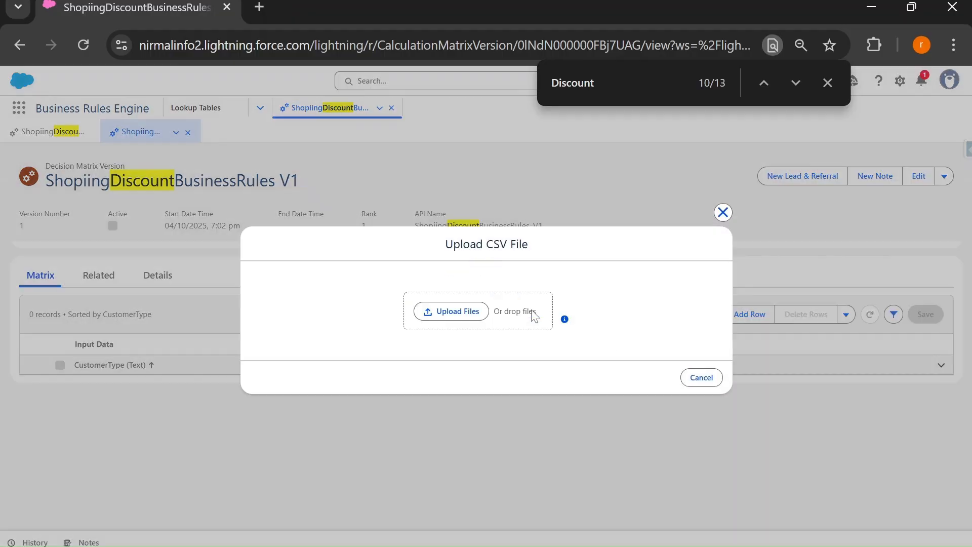
pyautogui.click(454, 311)
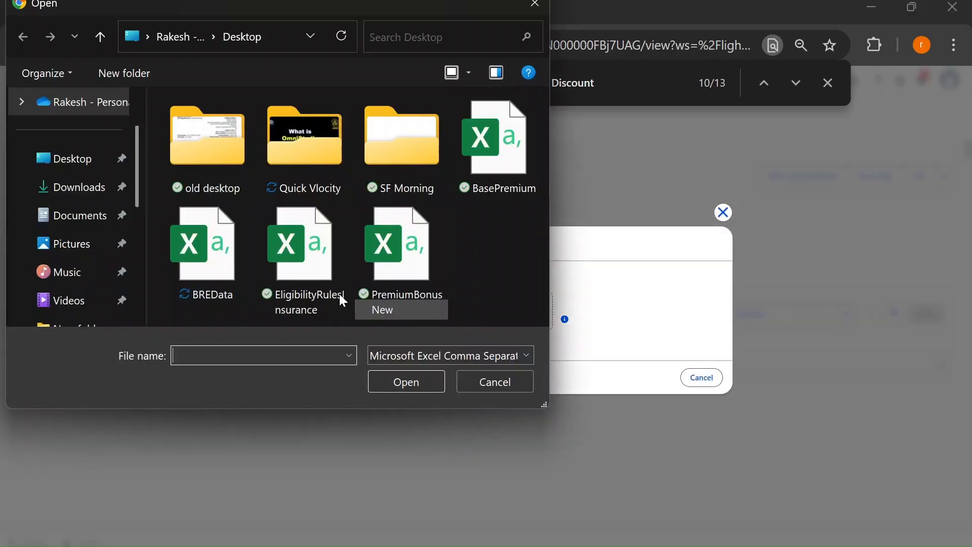
pyautogui.doubleClick(217, 248)
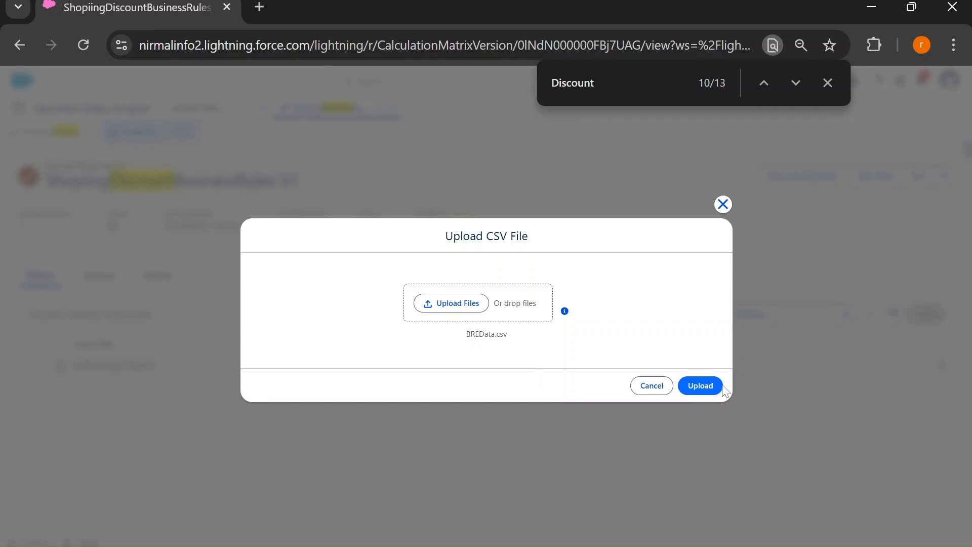
pyautogui.click(701, 386)
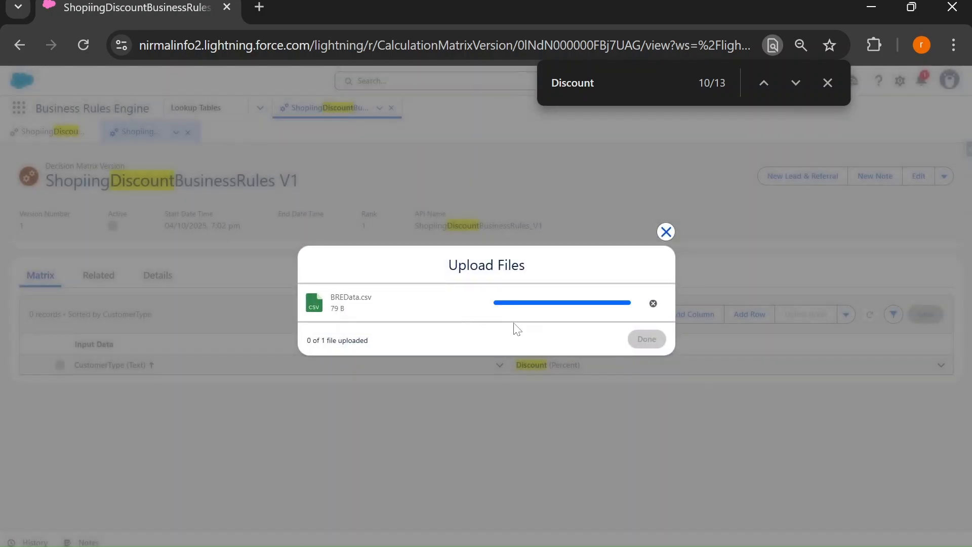
pyautogui.click(646, 339)
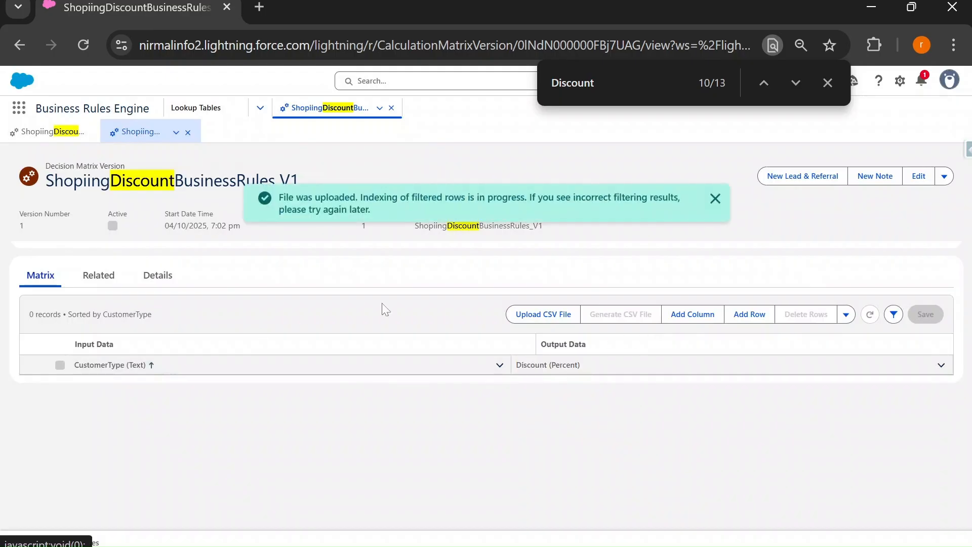
pyautogui.click(715, 198)
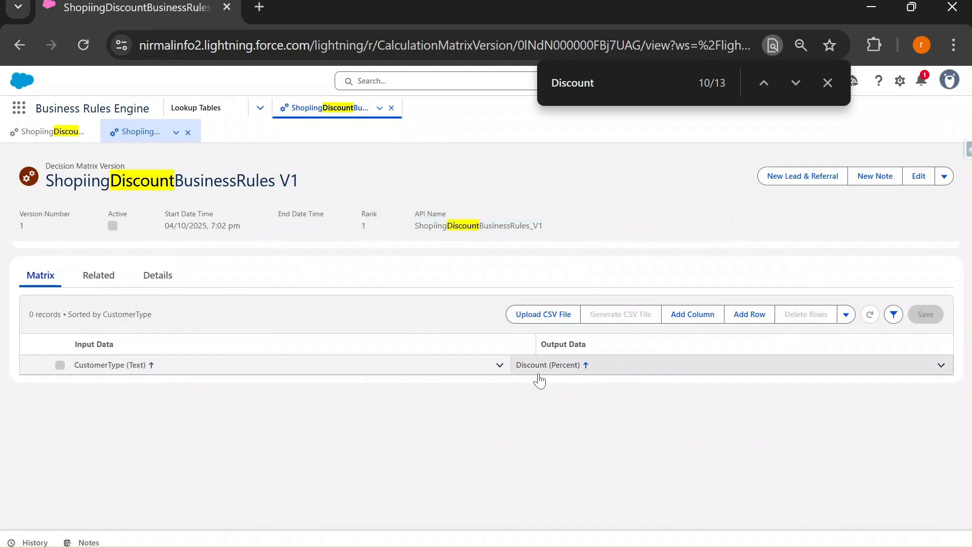
pyautogui.click(83, 45)
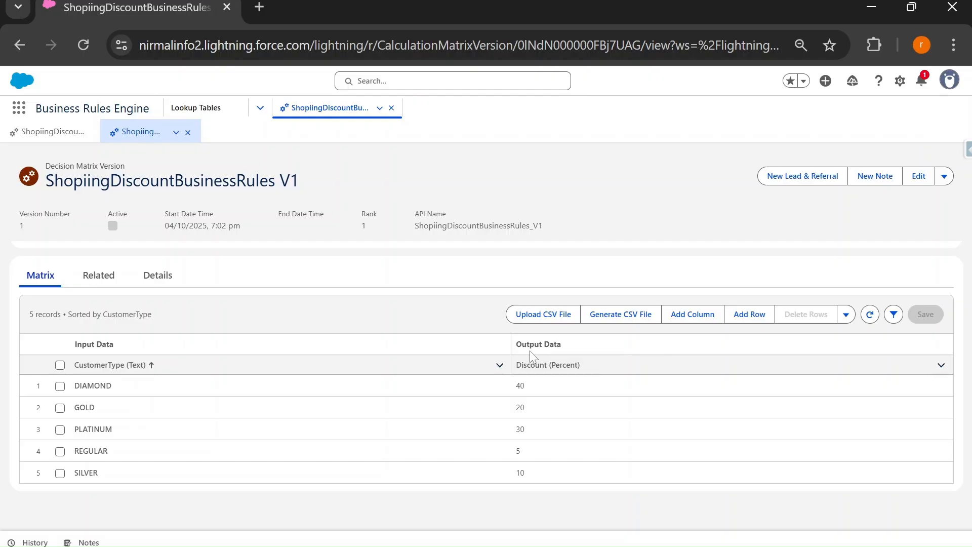
# - Create a new decision matrix lookup table named ShoppingDiscountBusinessRuleNew with the type Standard and save it
pyautogui.click(213, 108)
pyautogui.click(936, 153)
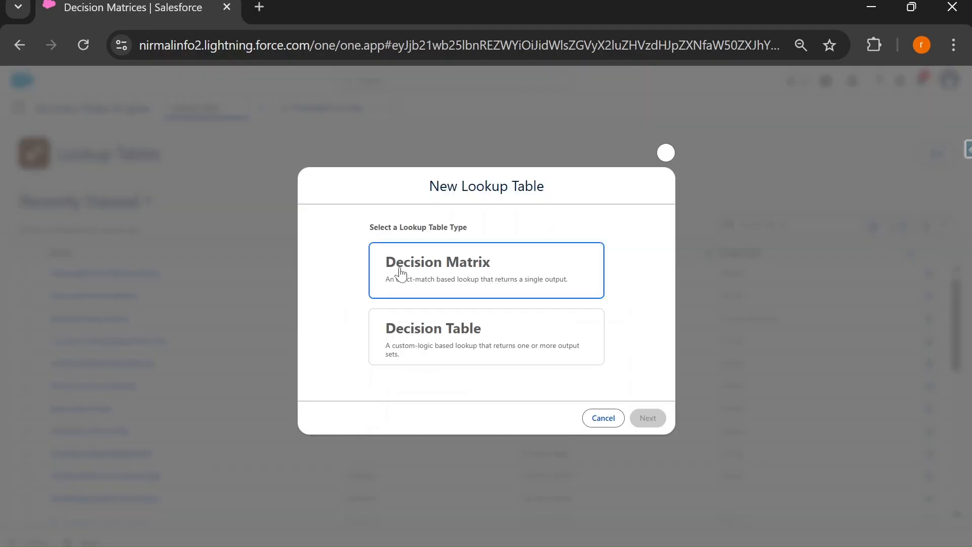
pyautogui.click(401, 269)
pyautogui.click(648, 418)
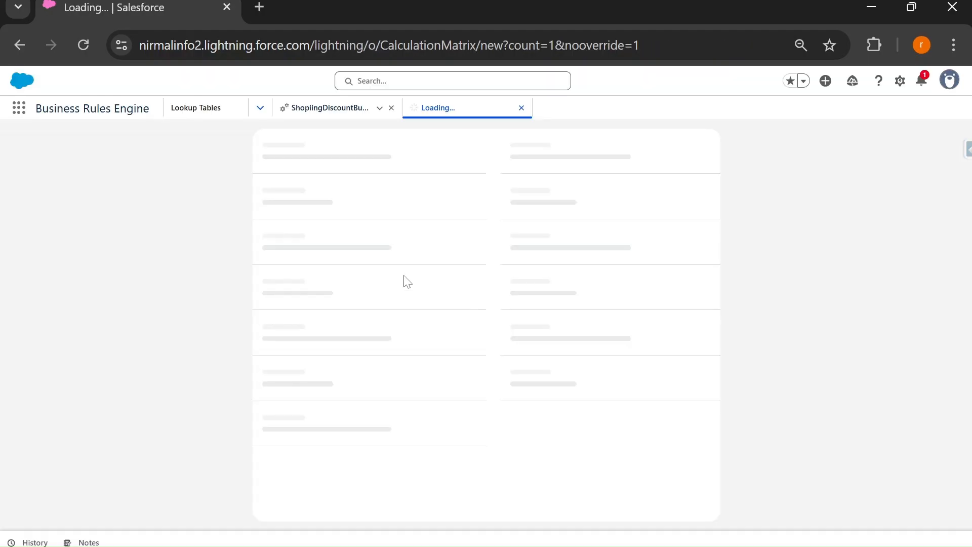
pyautogui.write('Sh')
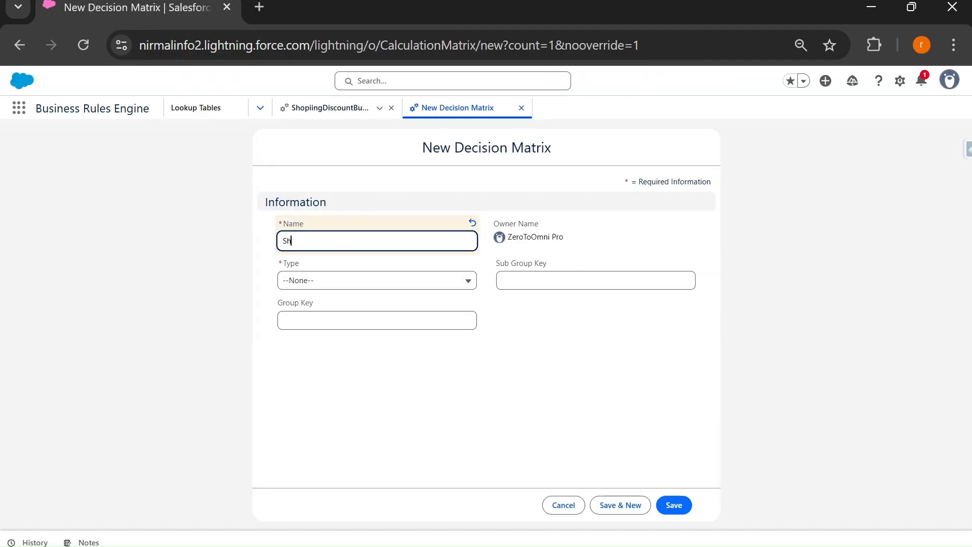
pyautogui.write('oppingDiscountBusiness')
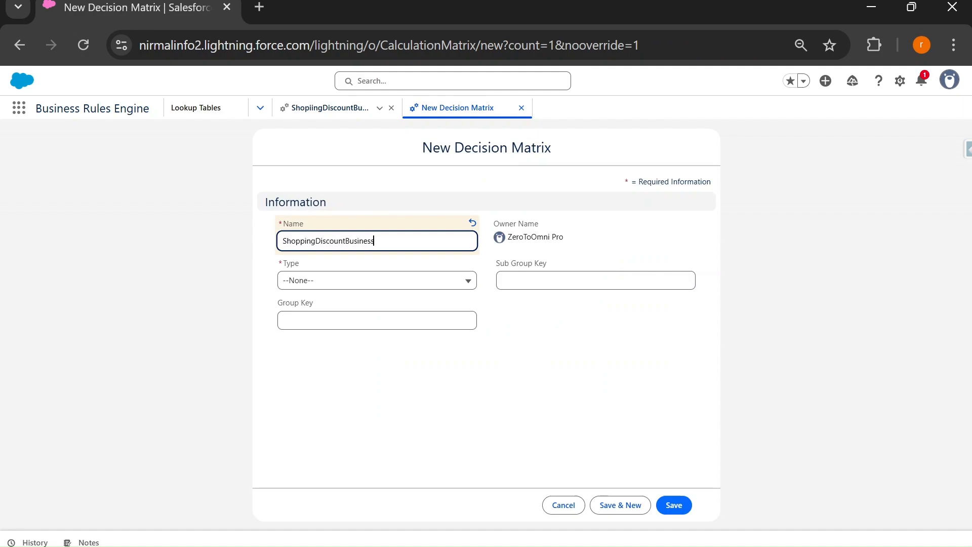
pyautogui.write('RuleNew')
pyautogui.click(339, 280)
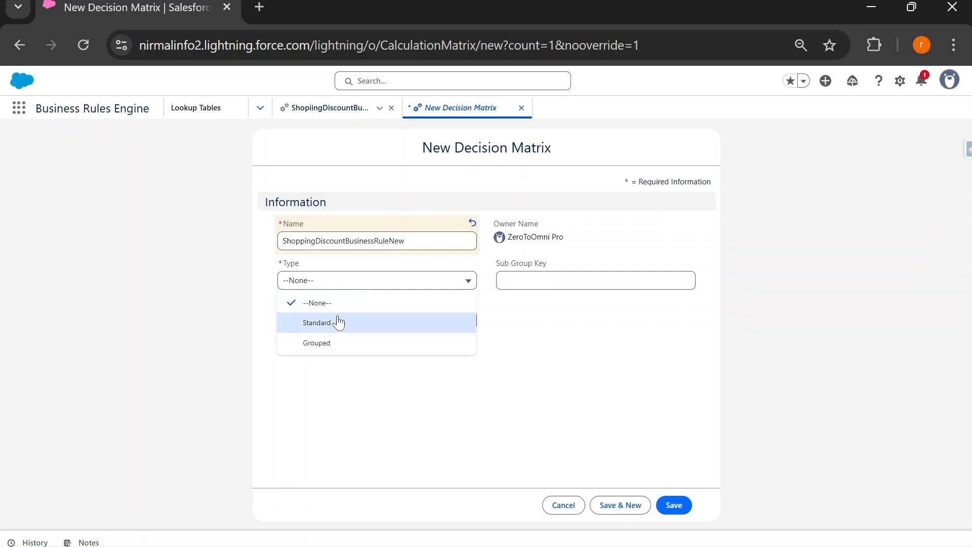
pyautogui.click(337, 321)
pyautogui.click(673, 506)
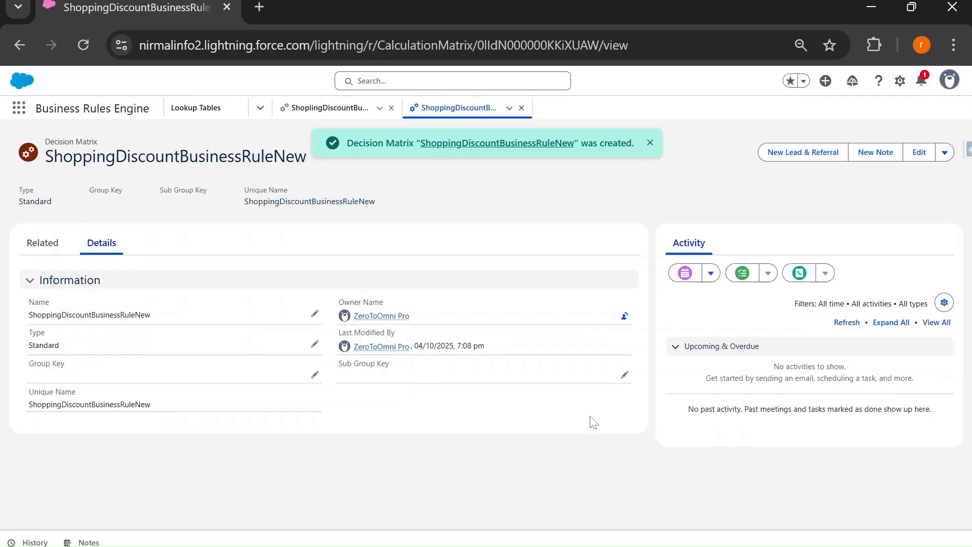
# - Open version V1 of the ShoppingDiscountBusinessRuleNew matrix and choose BREData.csv from the Desktop as its CSV upload file
pyautogui.click(38, 245)
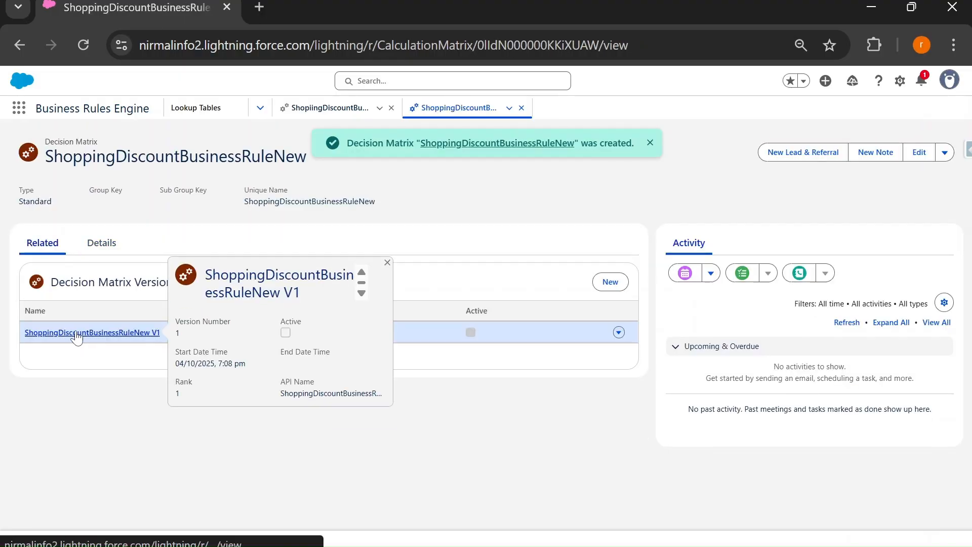
pyautogui.click(76, 336)
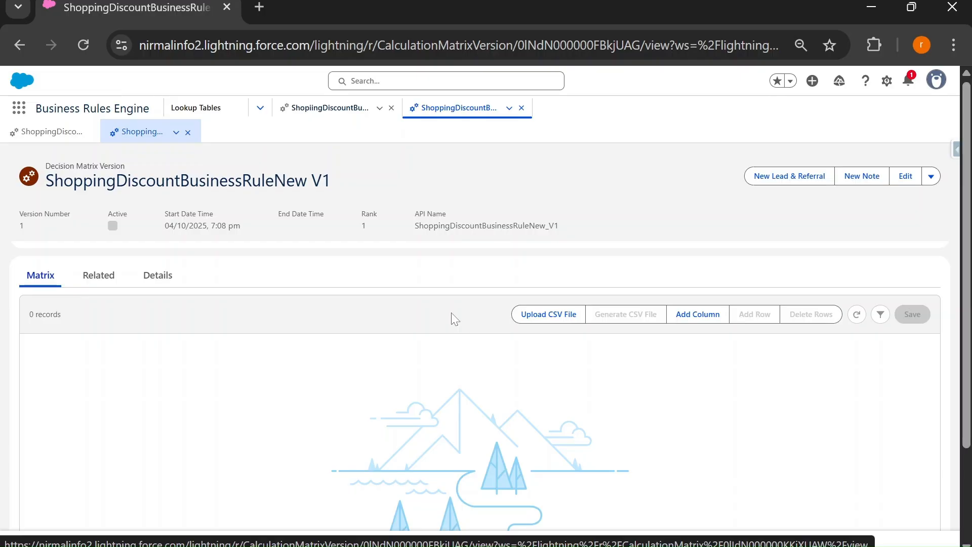
pyautogui.click(546, 319)
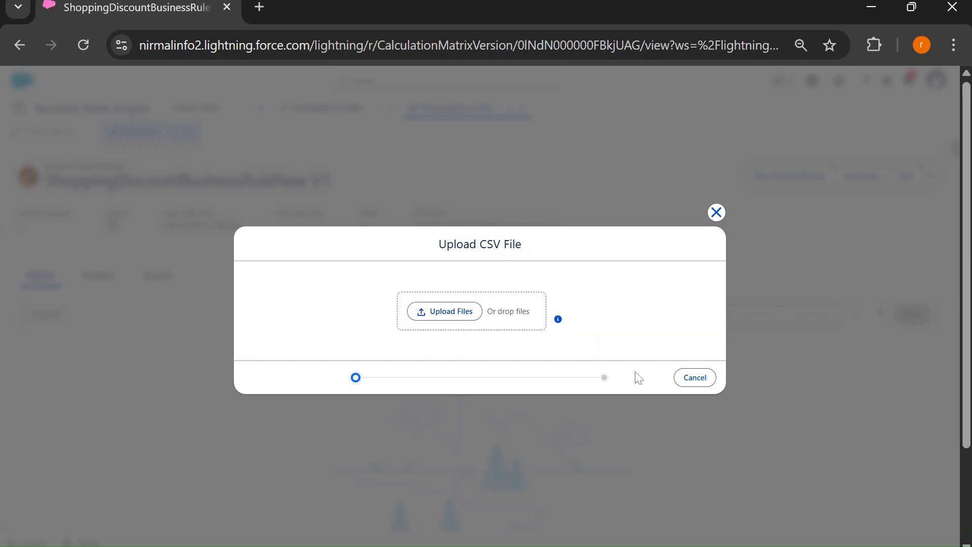
pyautogui.click(447, 311)
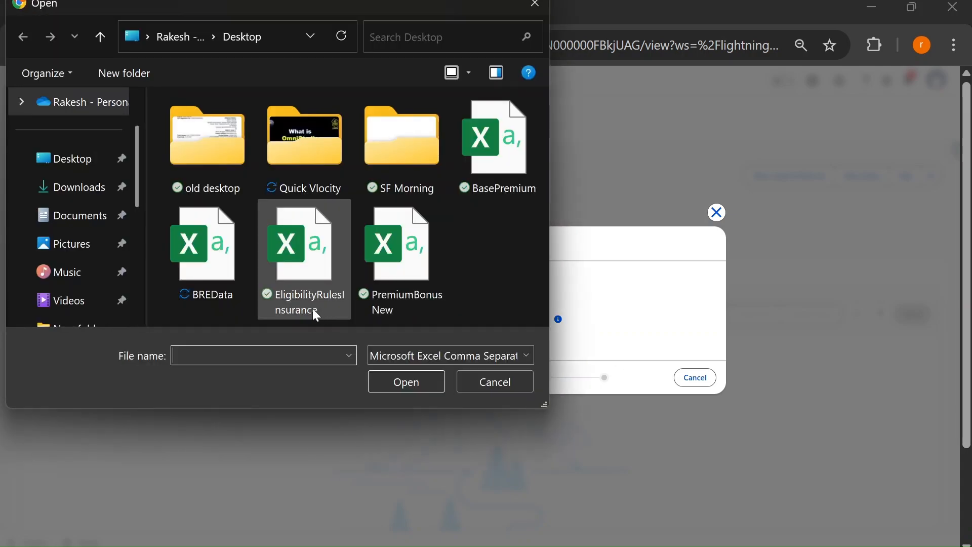
pyautogui.doubleClick(205, 262)
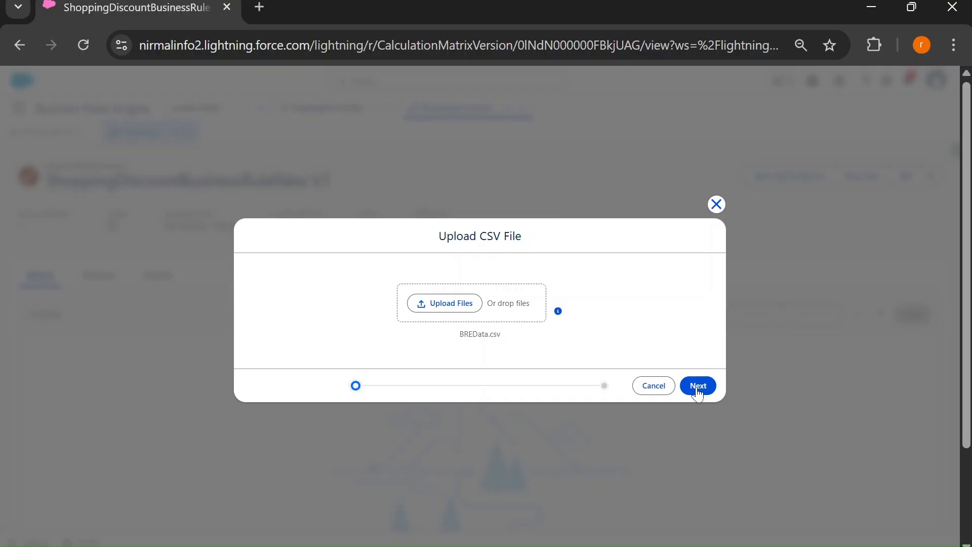
# - Check the header row of the BREData sheet in Excel, and continue the Salesforce CSV upload to the column header mapping
pyautogui.hotkey('alt', 'Tab')
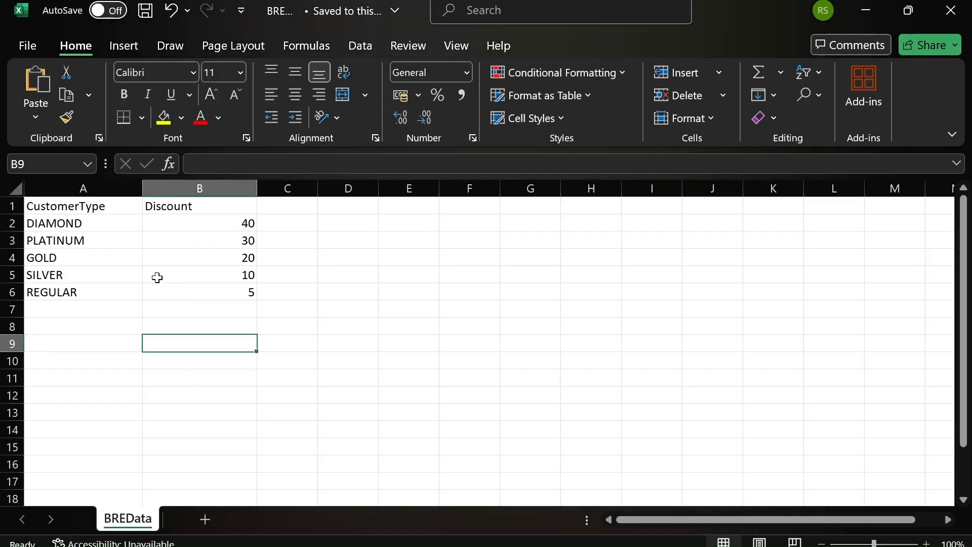
pyautogui.moveTo(51, 207); pyautogui.dragTo(191, 207)
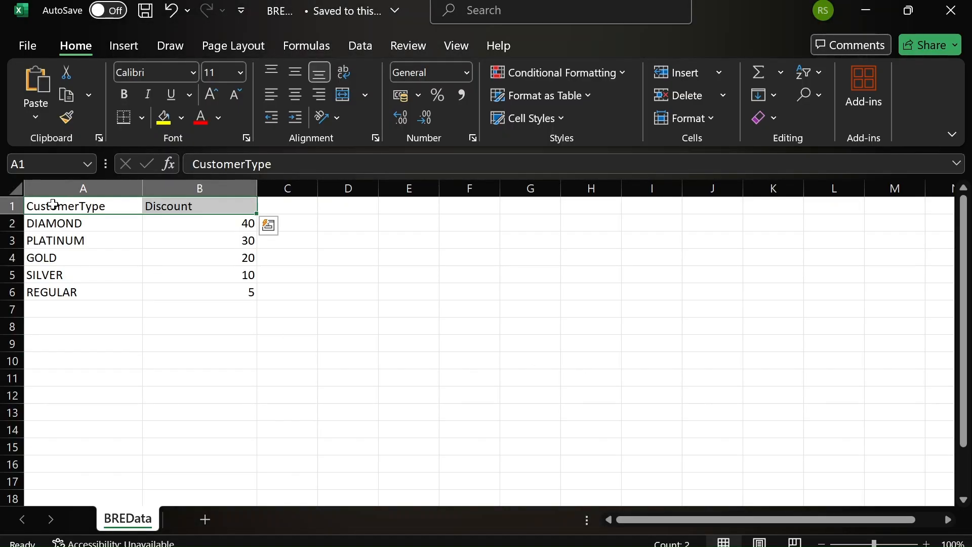
pyautogui.click(11, 206)
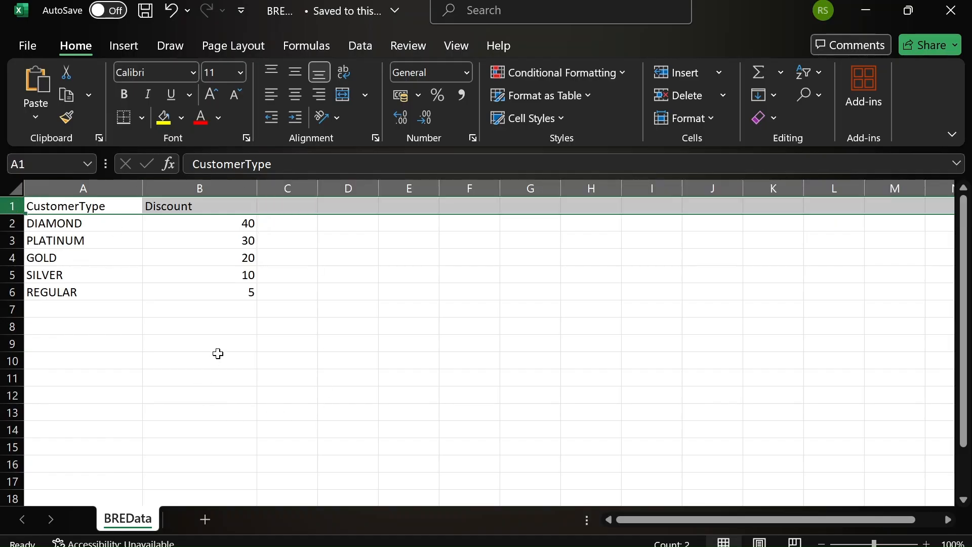
pyautogui.hotkey('alt', 'Tab')
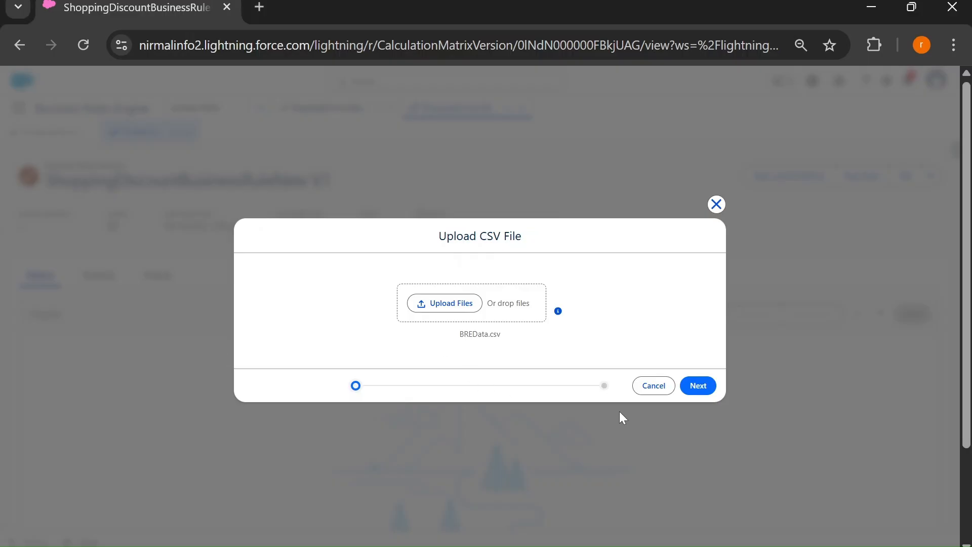
pyautogui.click(699, 387)
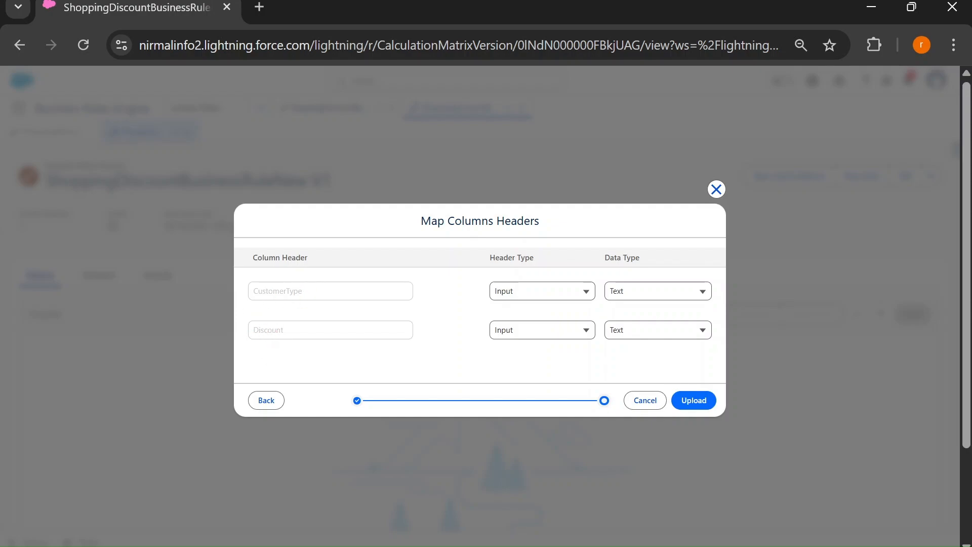
# - Compare the mapped headers with cells A1:B1 in Excel, keep CustomerType as Input, and set the Discount header type to Output
pyautogui.hotkey('alt', 'Tab')
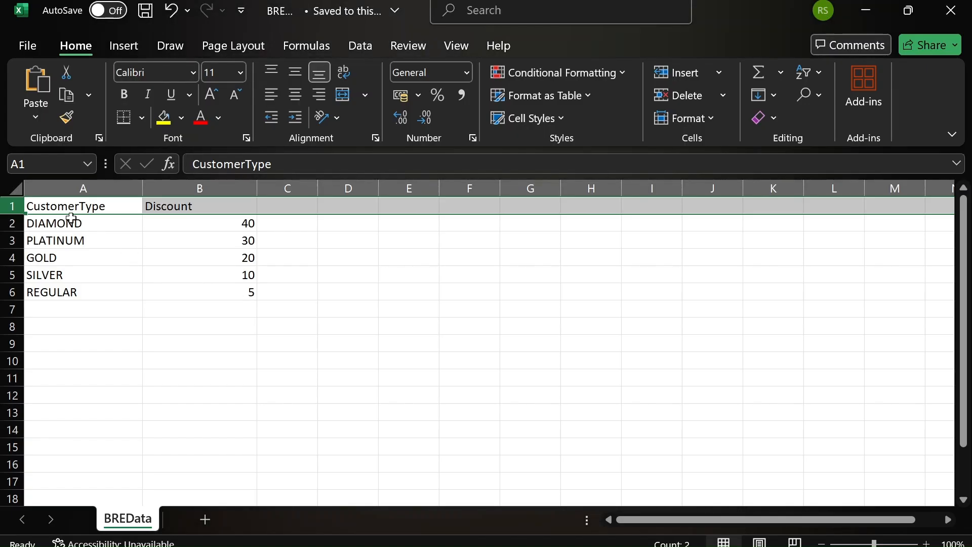
pyautogui.moveTo(58, 210); pyautogui.dragTo(183, 208)
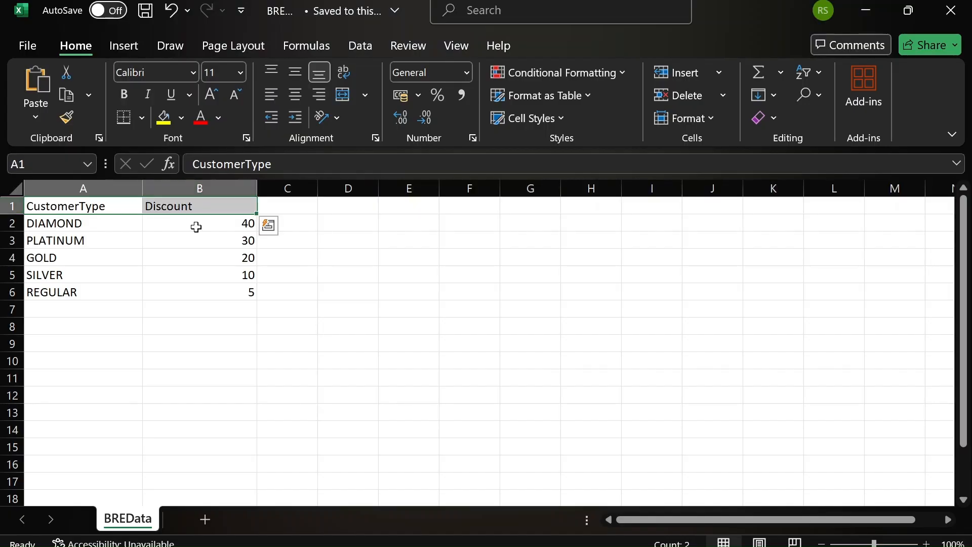
pyautogui.hotkey('alt', 'Tab')
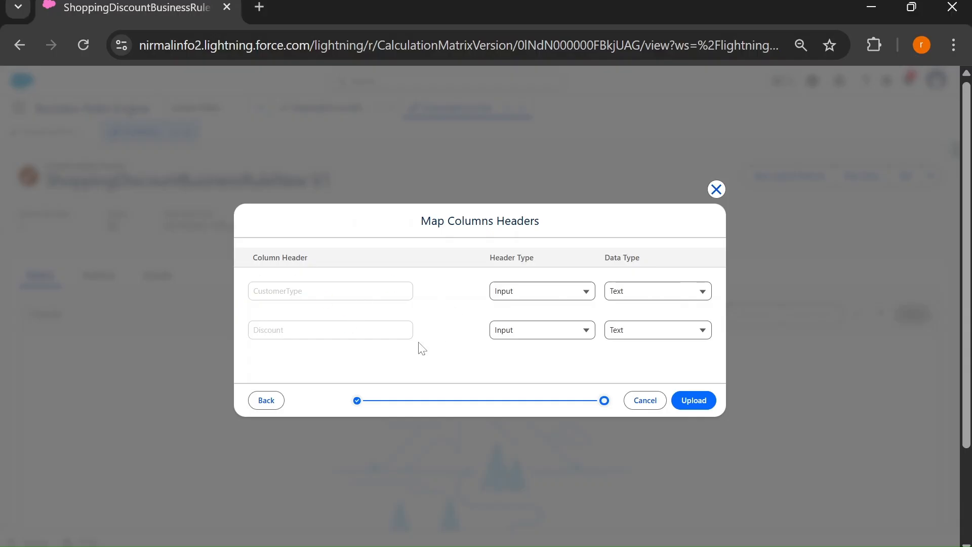
pyautogui.click(523, 292)
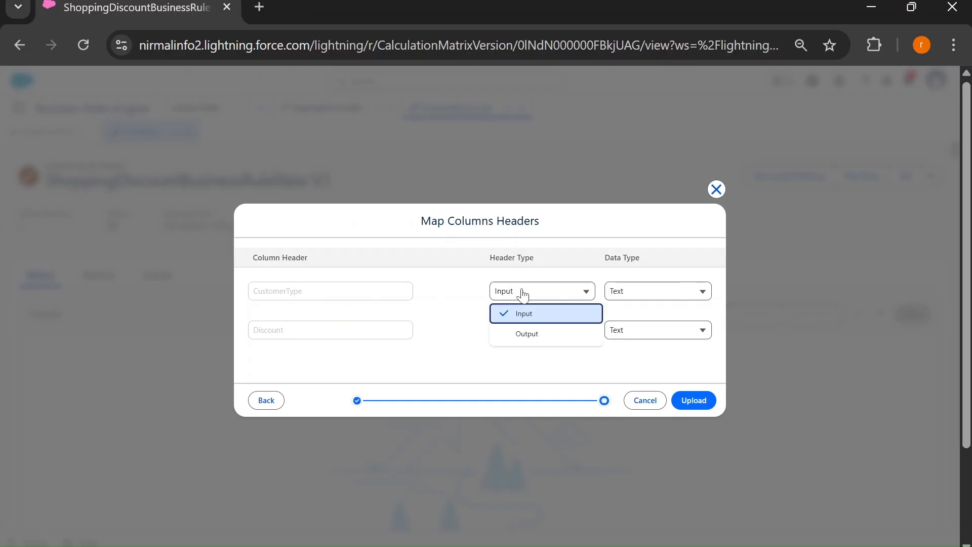
pyautogui.click(524, 295)
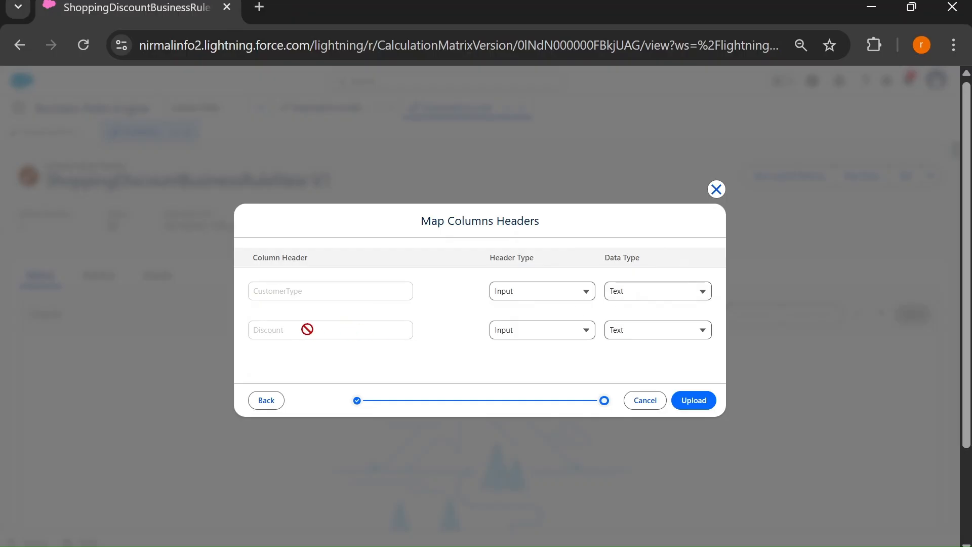
pyautogui.click(521, 333)
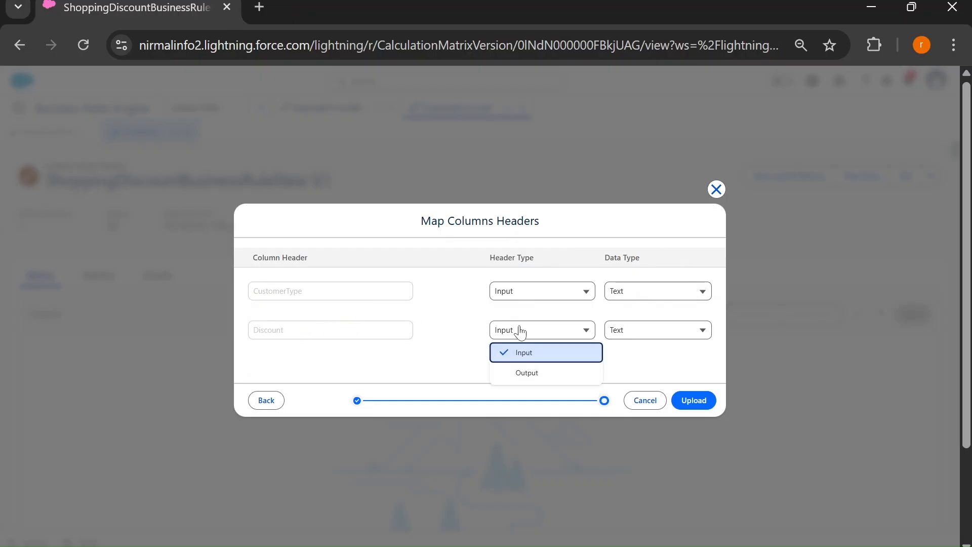
pyautogui.click(524, 375)
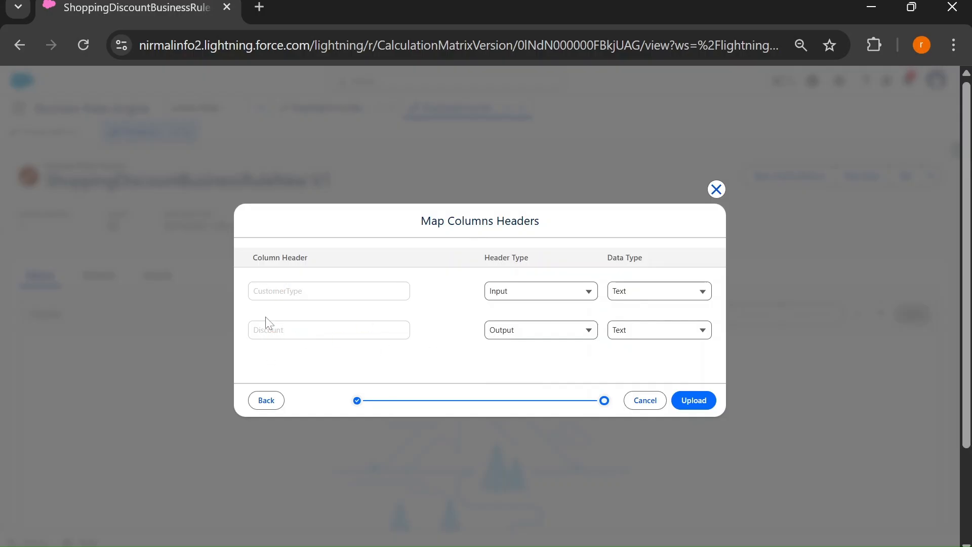
# - Set the Discount column's data type to Percent, upload the BREData.csv rows, and refresh the version record
pyautogui.click(636, 330)
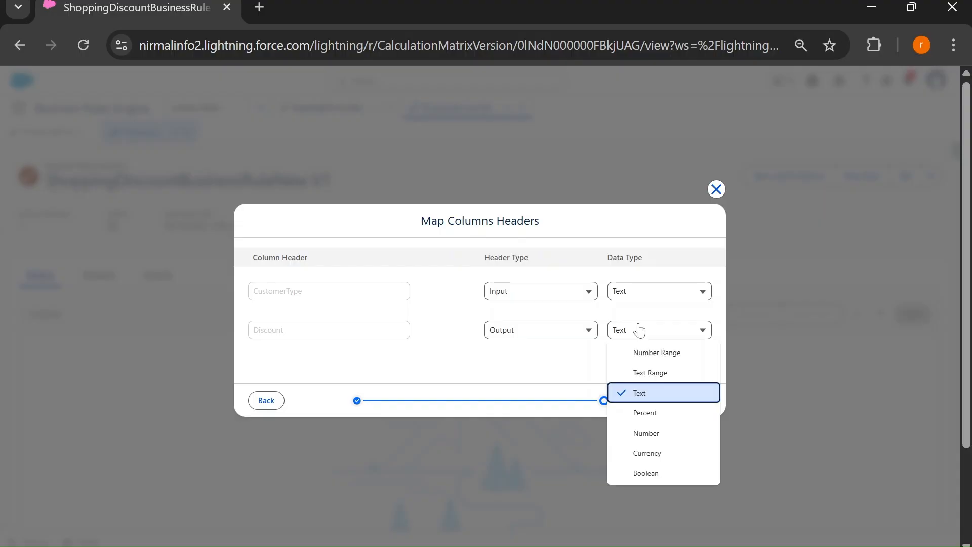
pyautogui.click(659, 414)
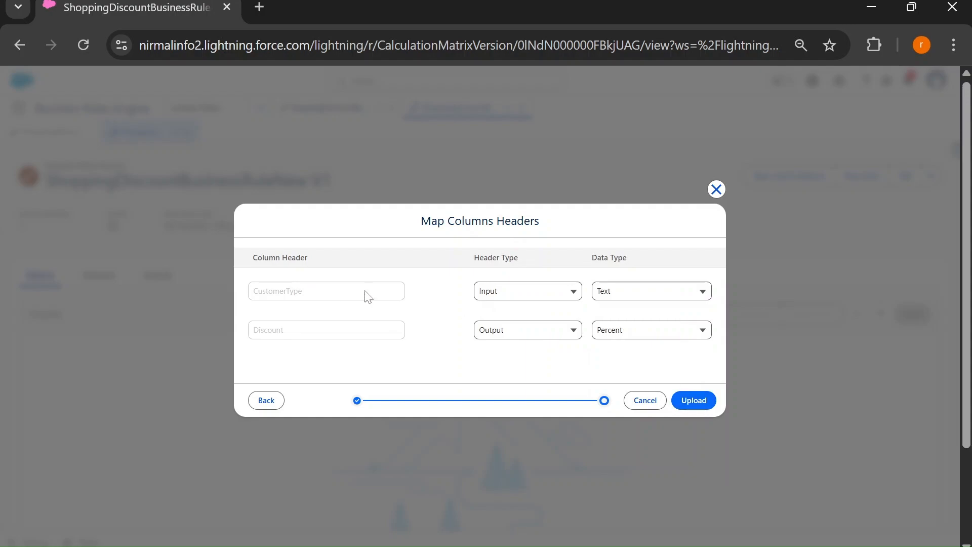
pyautogui.click(704, 403)
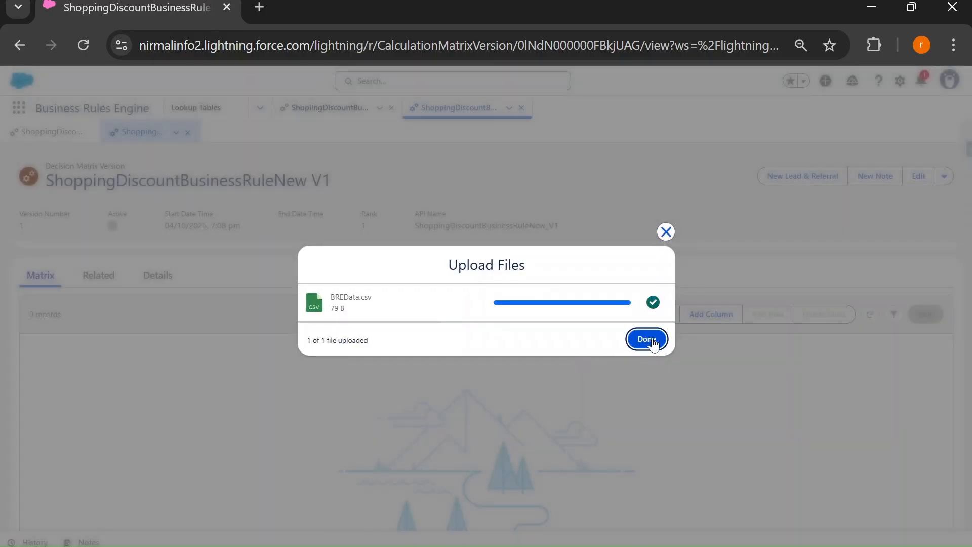
pyautogui.click(648, 340)
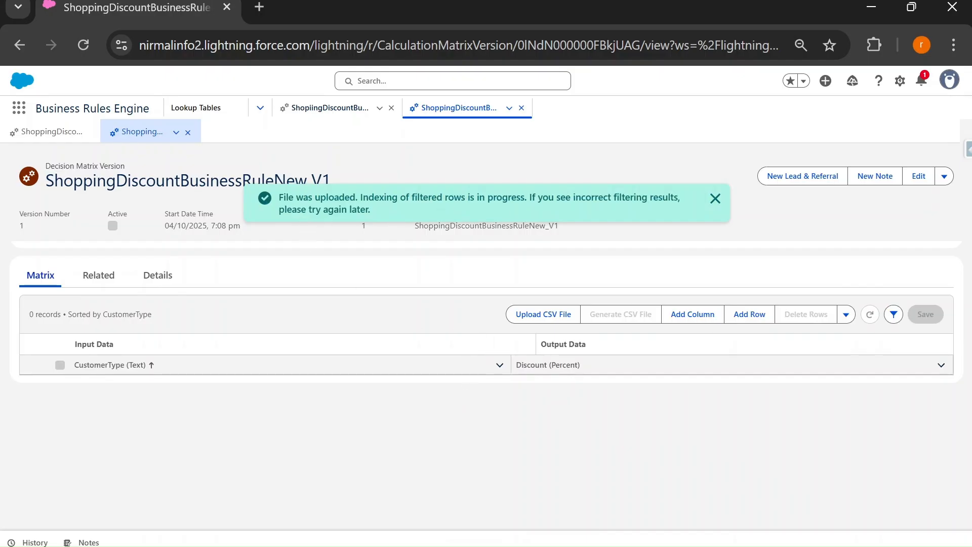
pyautogui.click(83, 47)
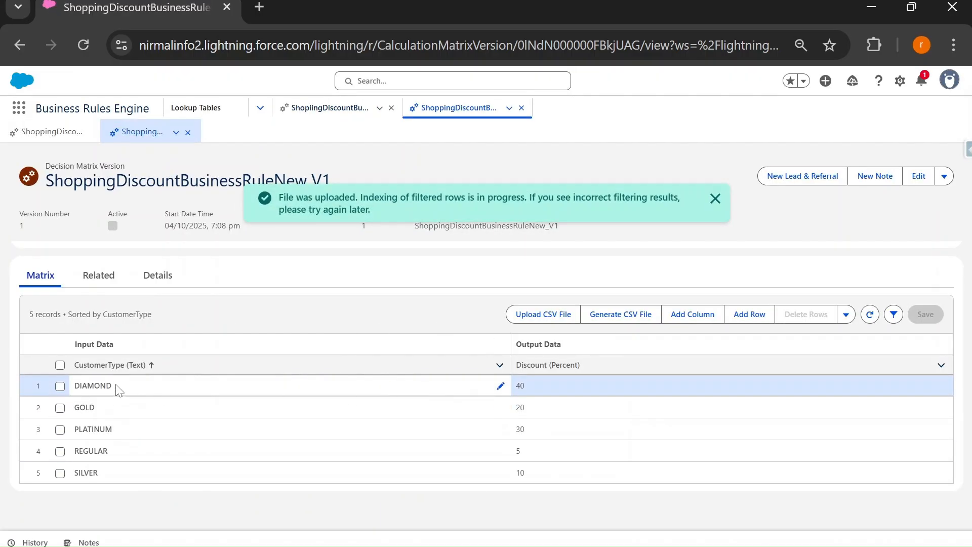
# - Examine the imported CustomerType input and Discount output data, and compare the work with the use case and decision matrix slides
pyautogui.click(94, 365)
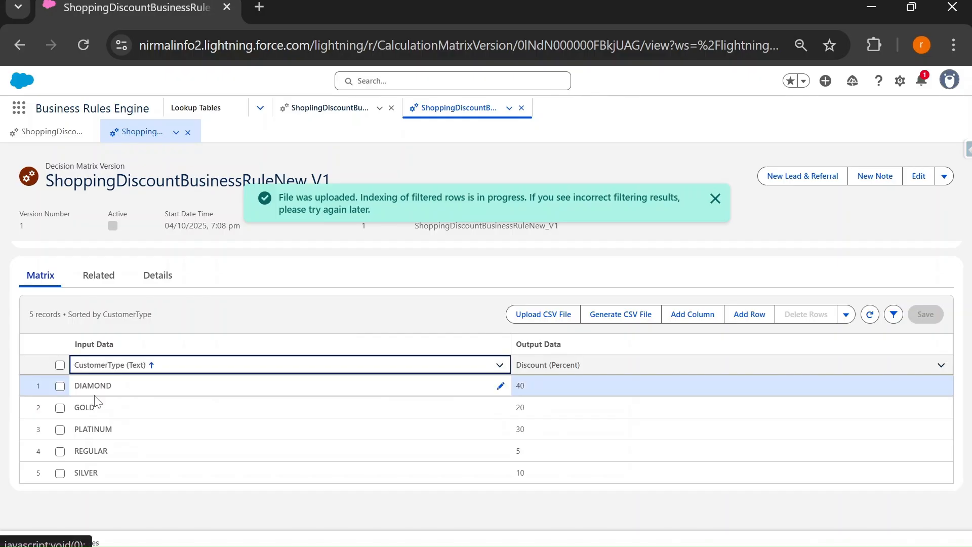
pyautogui.doubleClick(520, 386)
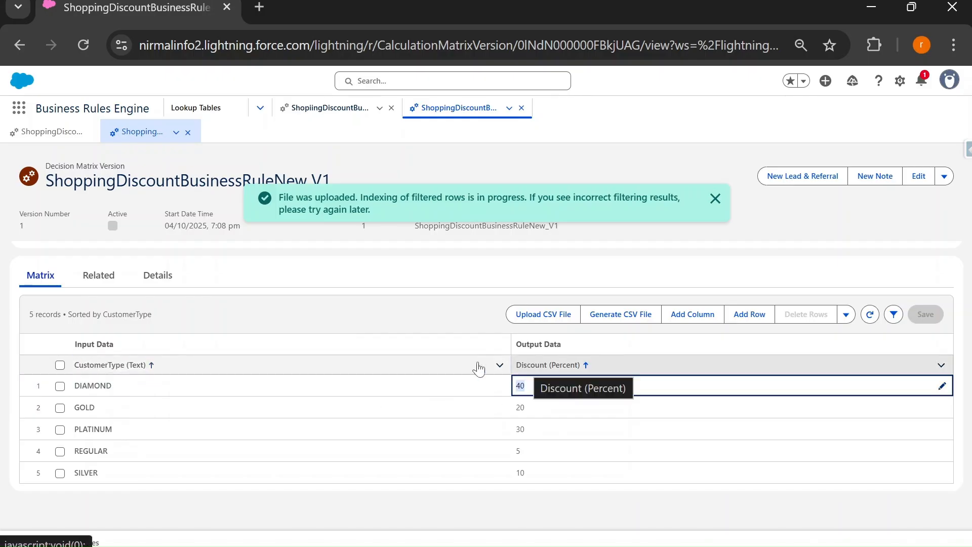
pyautogui.moveTo(75, 344); pyautogui.dragTo(123, 346)
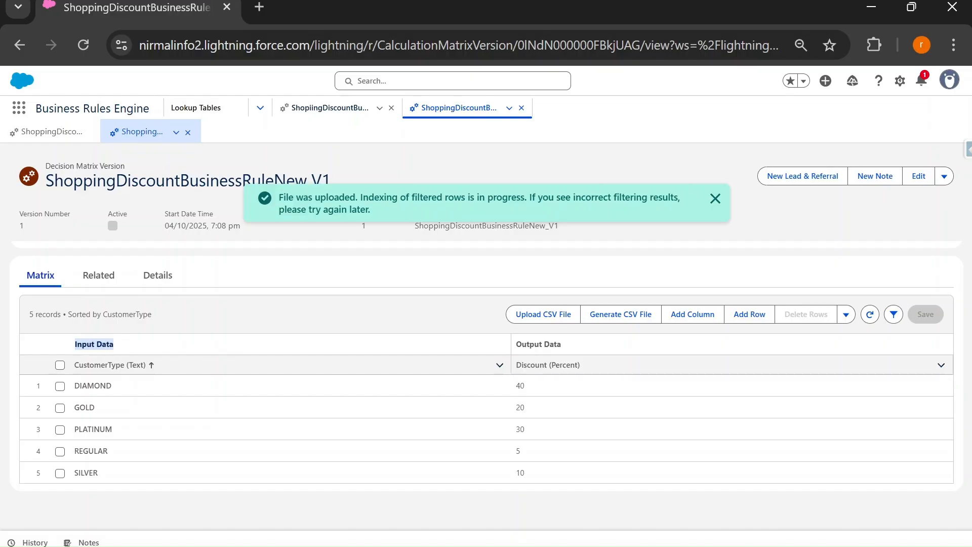
pyautogui.moveTo(514, 346); pyautogui.dragTo(586, 352)
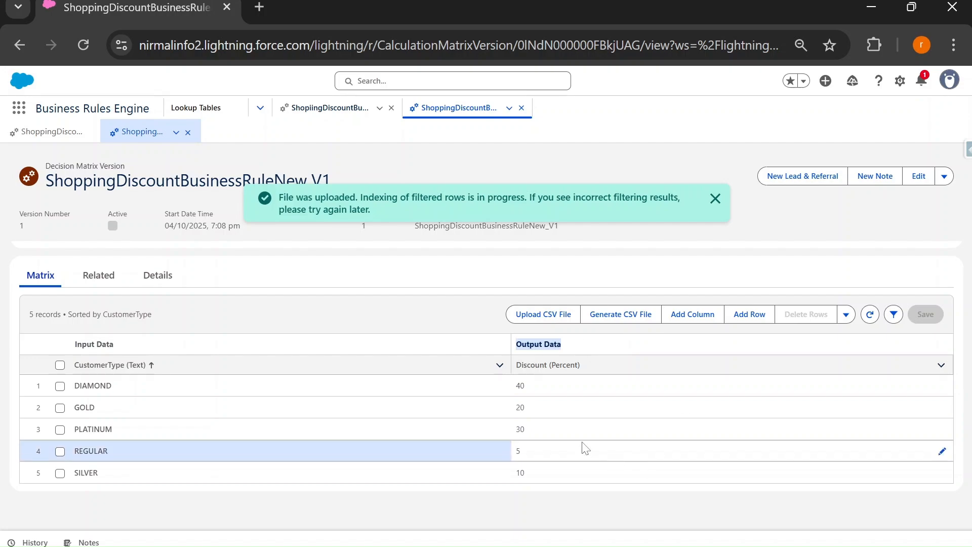
pyautogui.hotkey('alt', 'Tab')
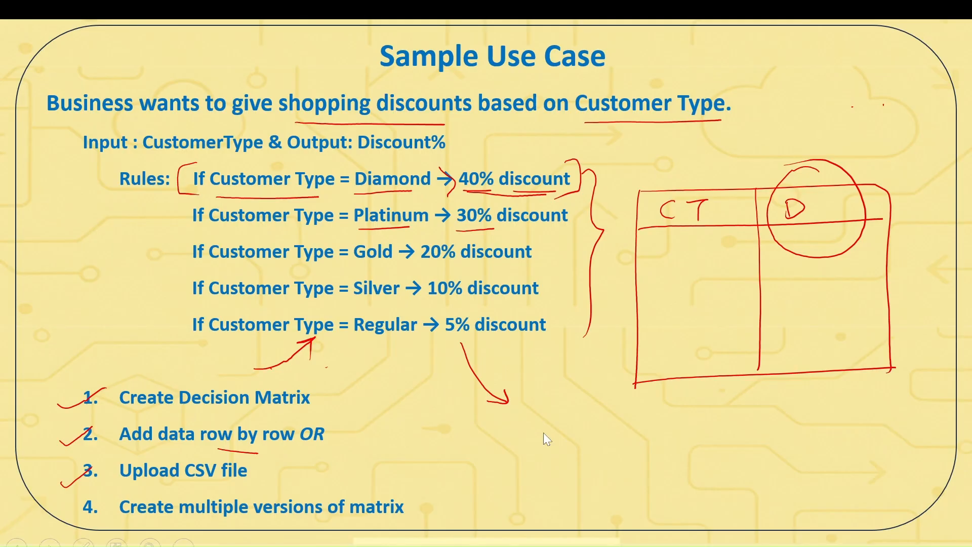
pyautogui.click(544, 435)
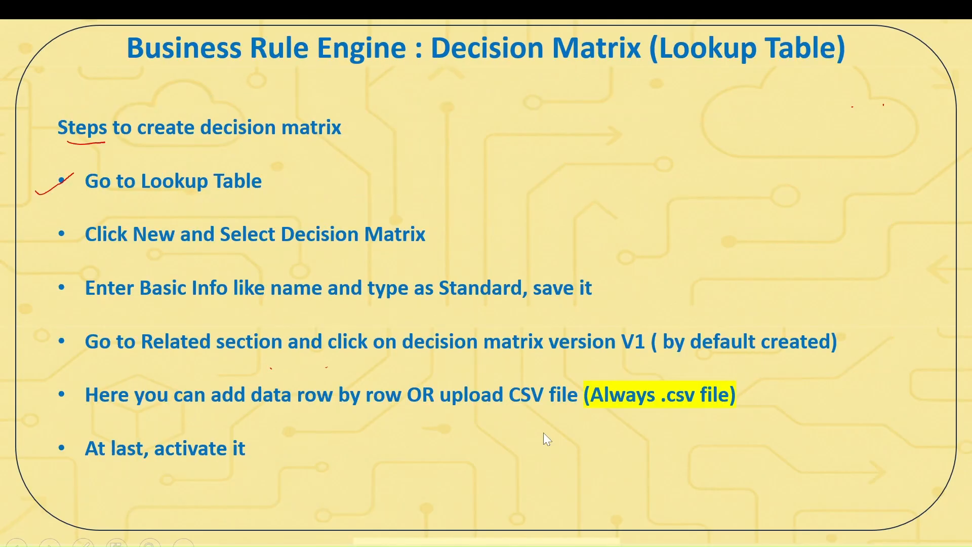
pyautogui.click(290, 482)
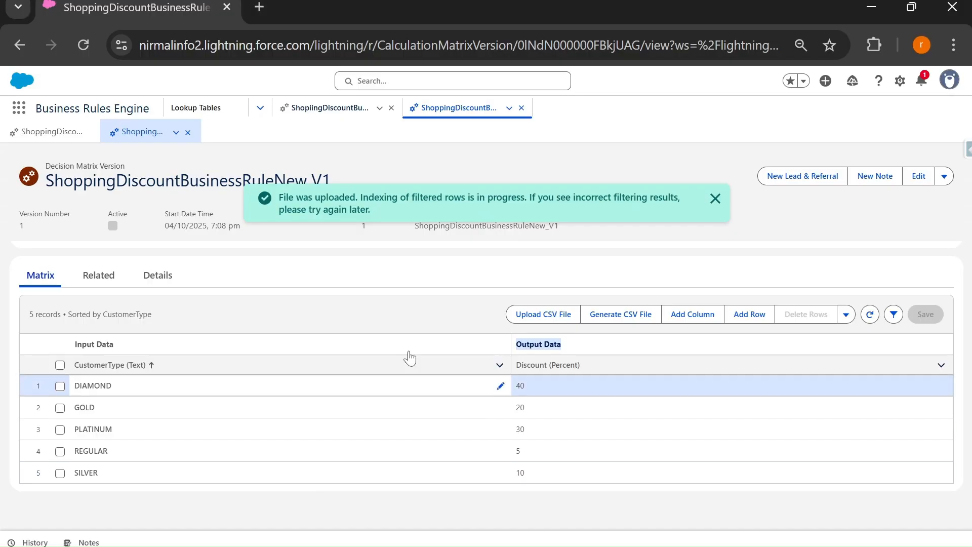
pyautogui.click(715, 201)
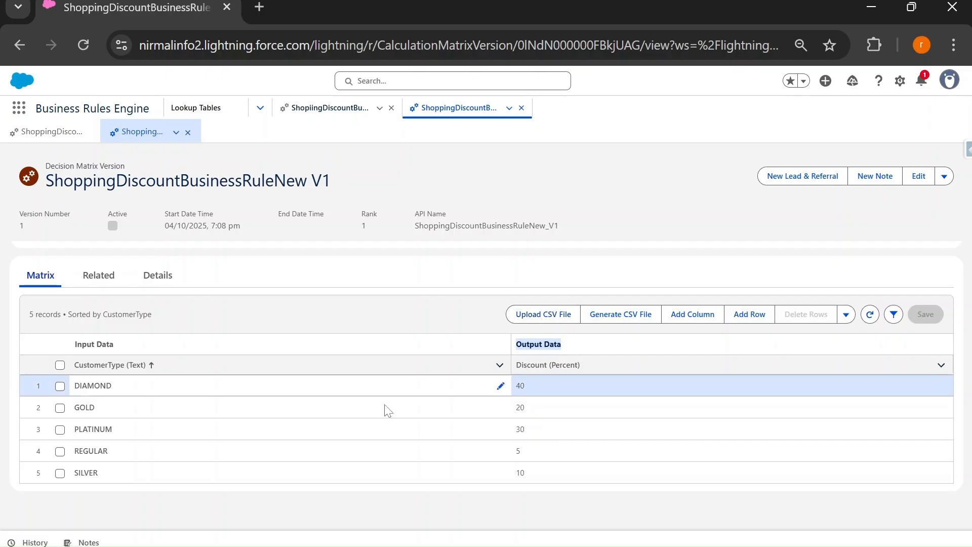
# - Generate a CSV file from the V1 matrix and check it among the version's related files
pyautogui.click(608, 326)
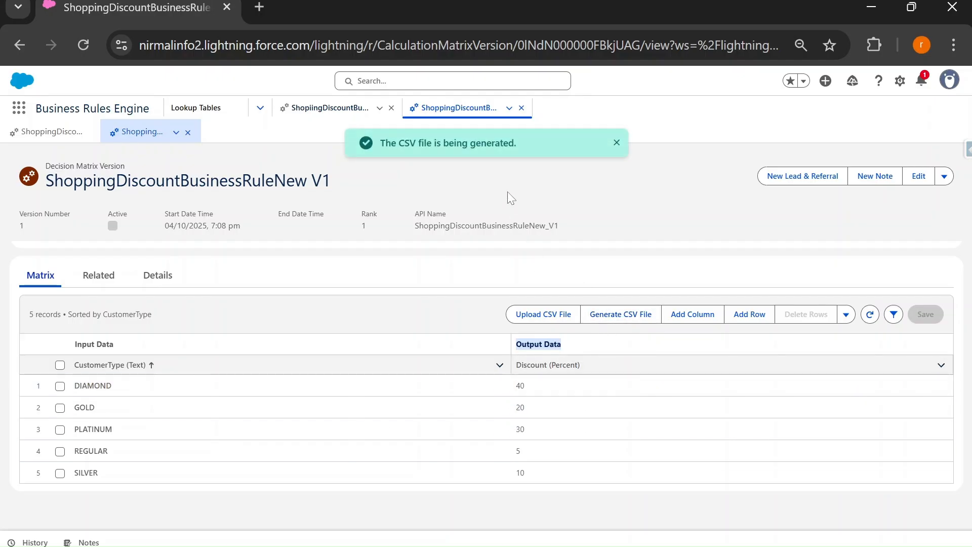
pyautogui.click(99, 275)
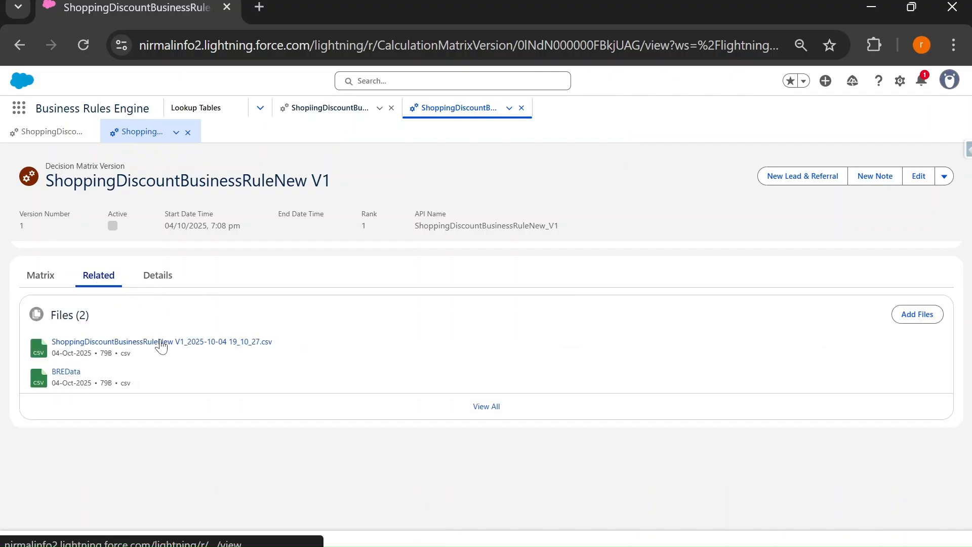
pyautogui.click(51, 276)
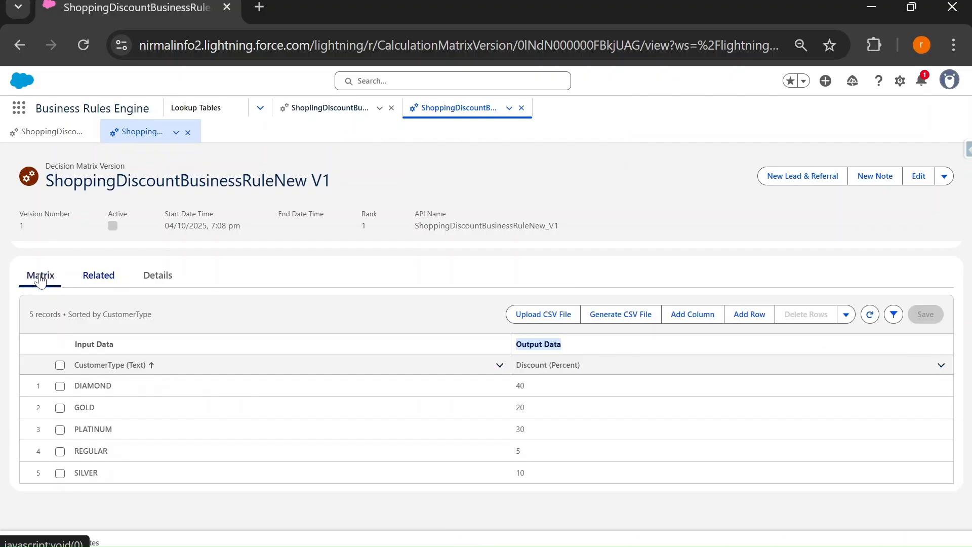
# - Start adding a matrix column and cancel it, and add a blank row and delete it
pyautogui.click(702, 318)
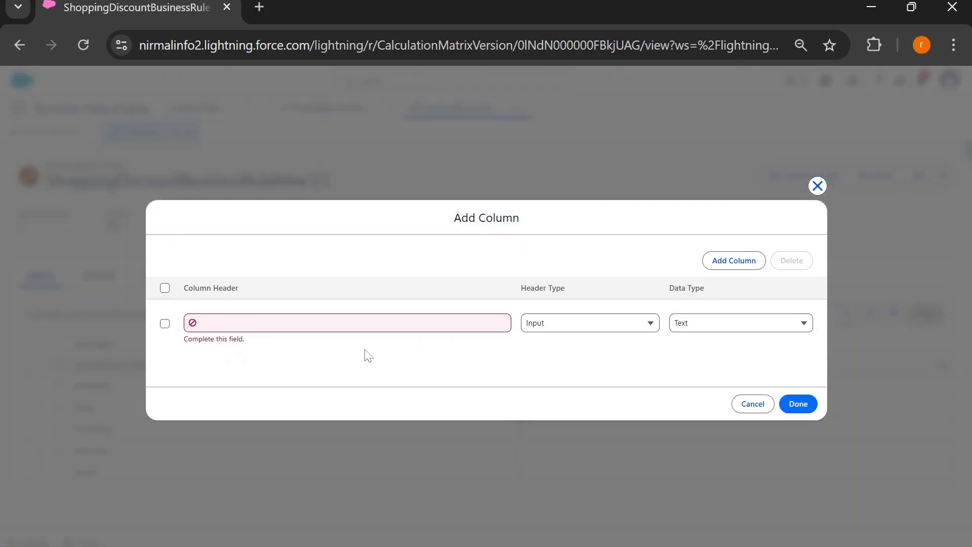
pyautogui.click(753, 404)
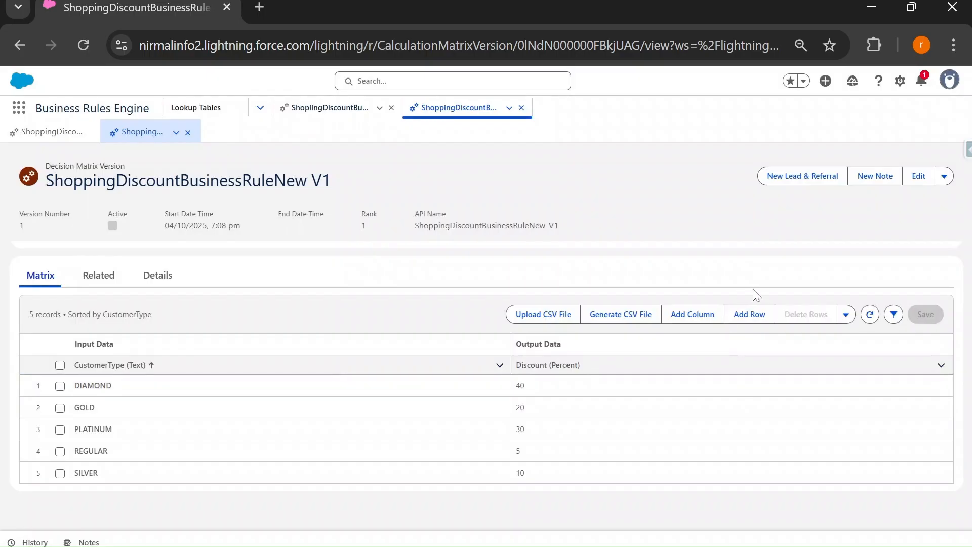
pyautogui.click(763, 317)
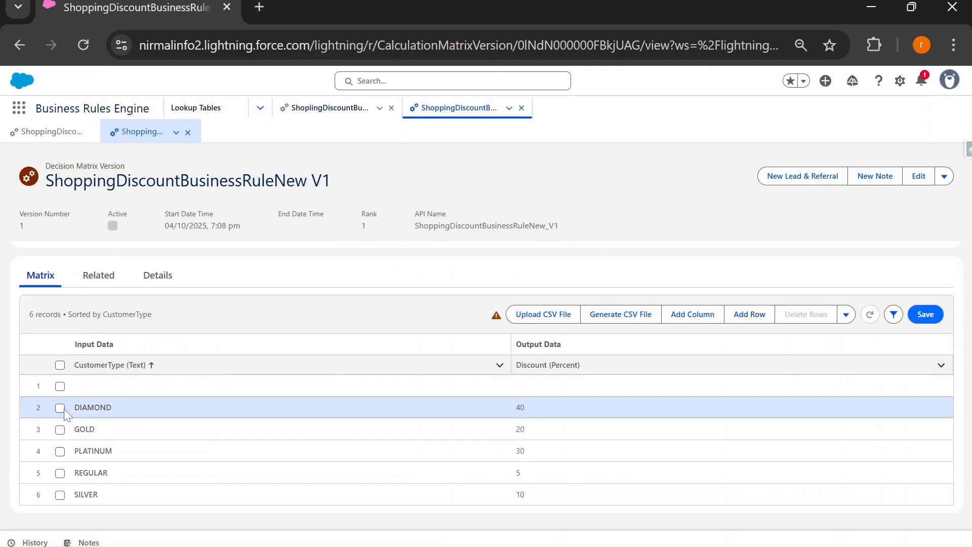
pyautogui.click(60, 387)
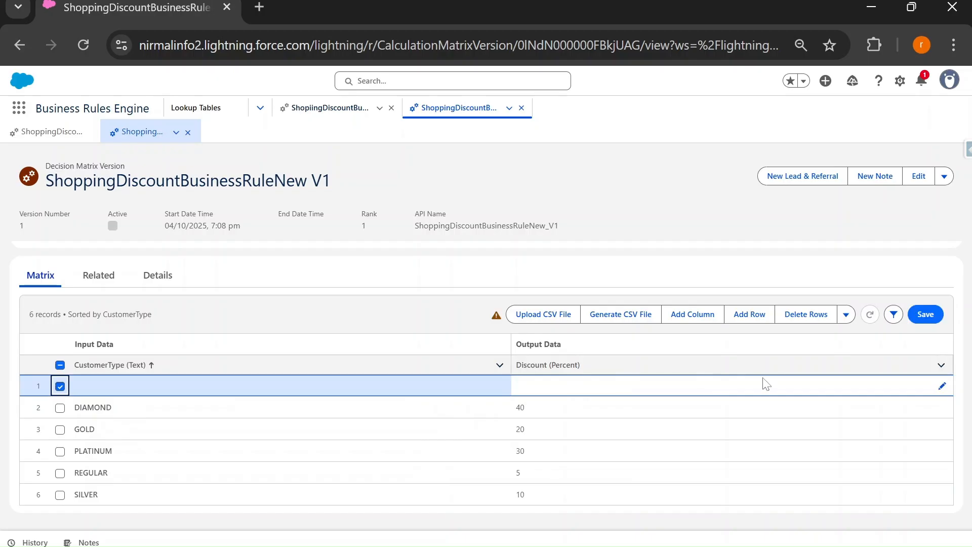
pyautogui.click(807, 314)
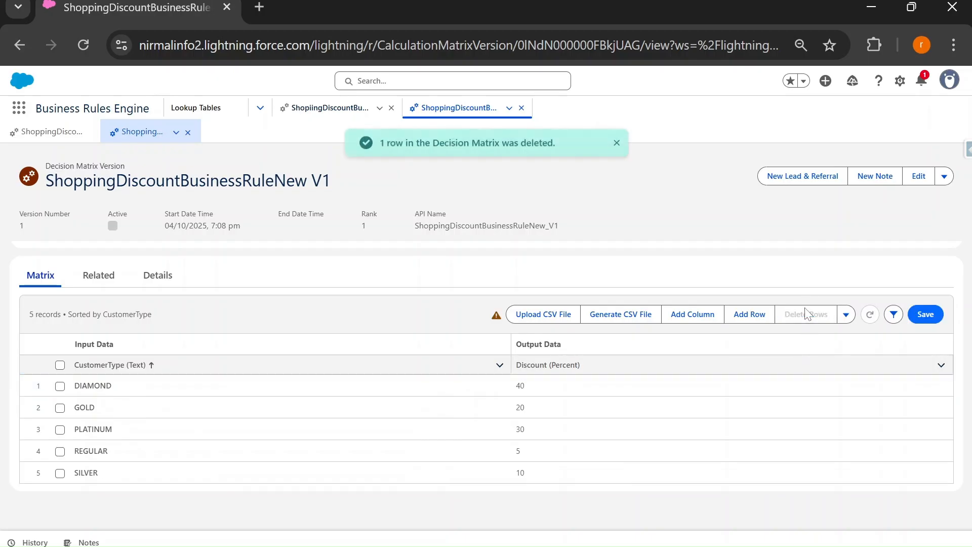
# - View the options for editing and reordering matrix columns, and reload the version record
pyautogui.click(847, 314)
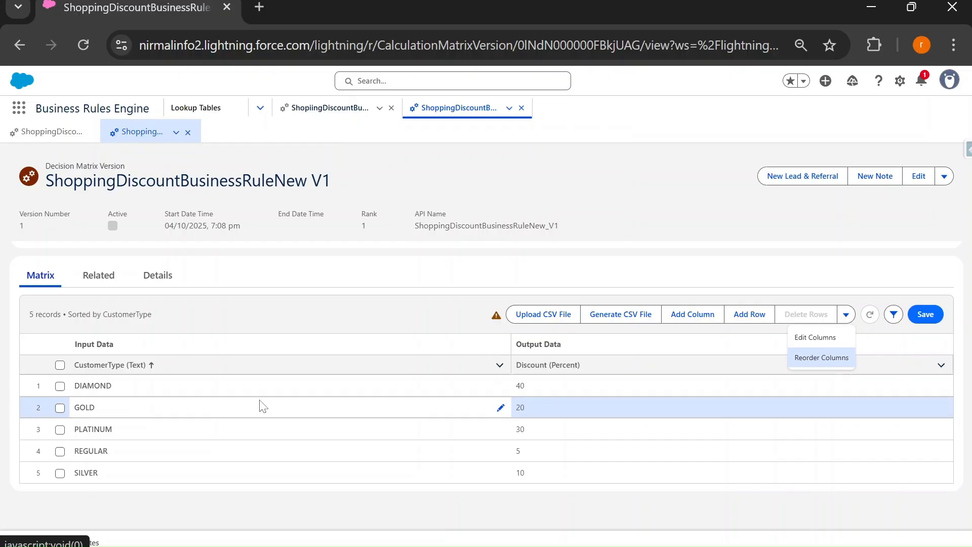
pyautogui.click(685, 240)
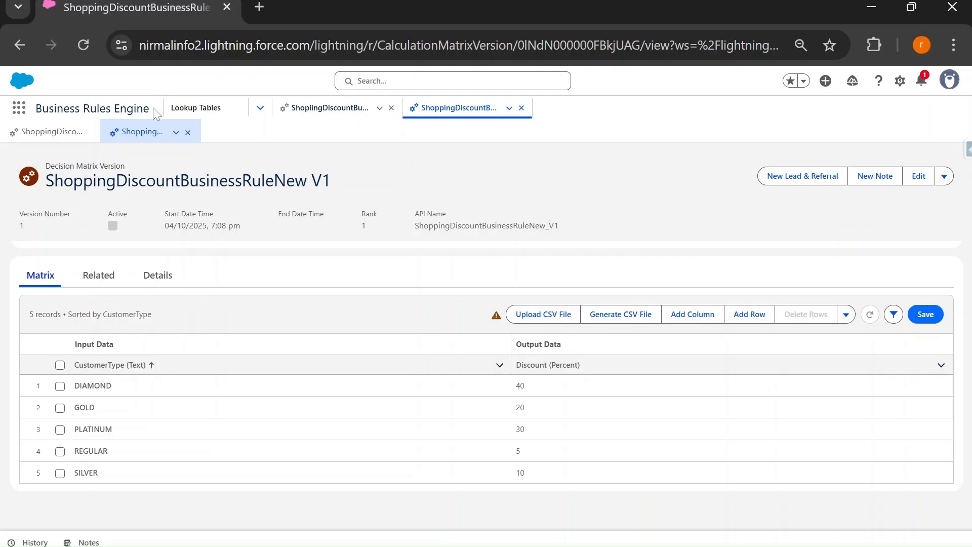
pyautogui.click(78, 47)
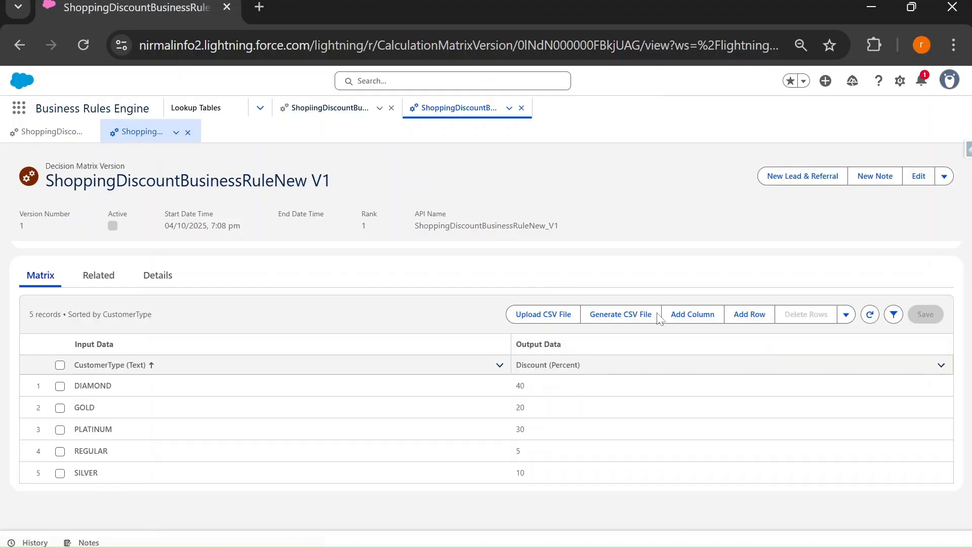
pyautogui.click(349, 429)
# - Mark the ShoppingDiscountBusinessRuleNew V1 decision matrix version as Active and save it
pyautogui.click(944, 177)
pyautogui.click(901, 222)
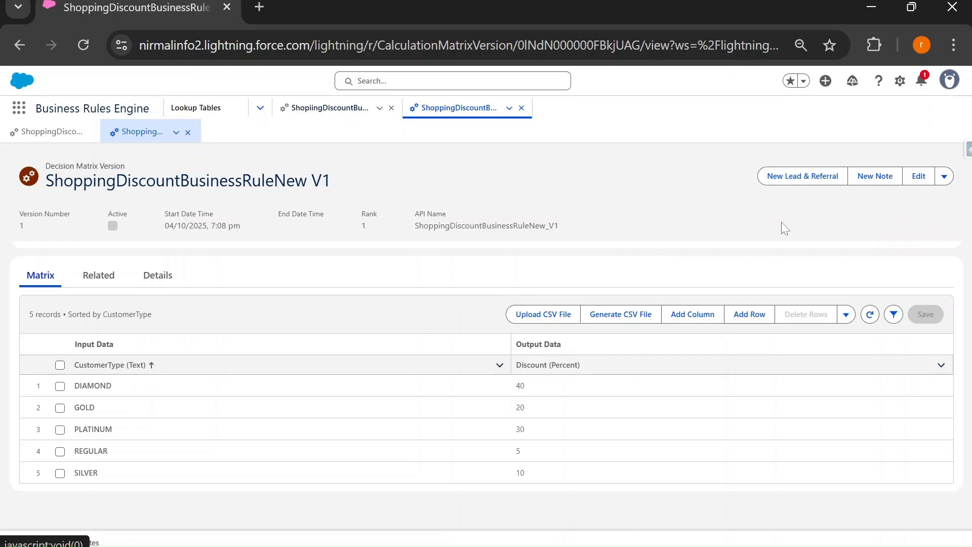
pyautogui.click(913, 176)
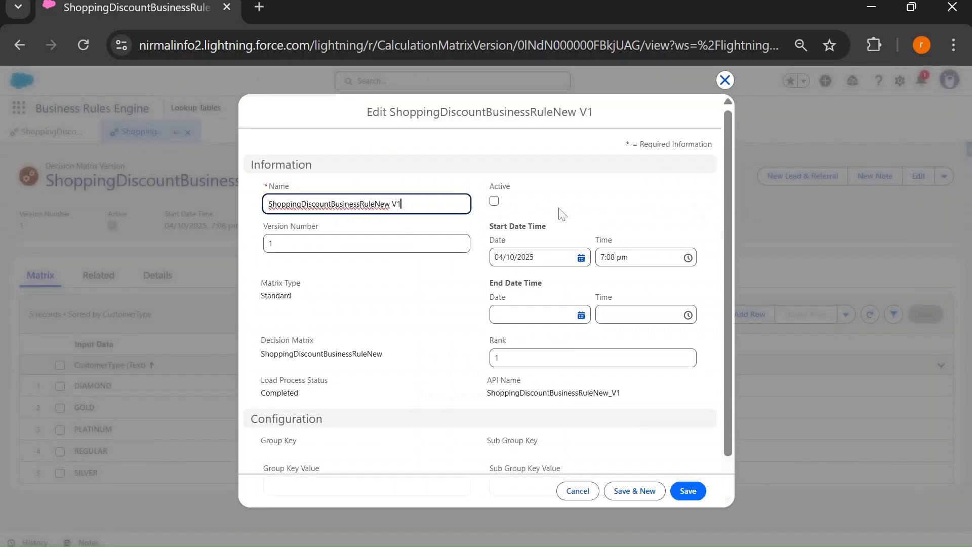
pyautogui.click(496, 203)
pyautogui.click(690, 491)
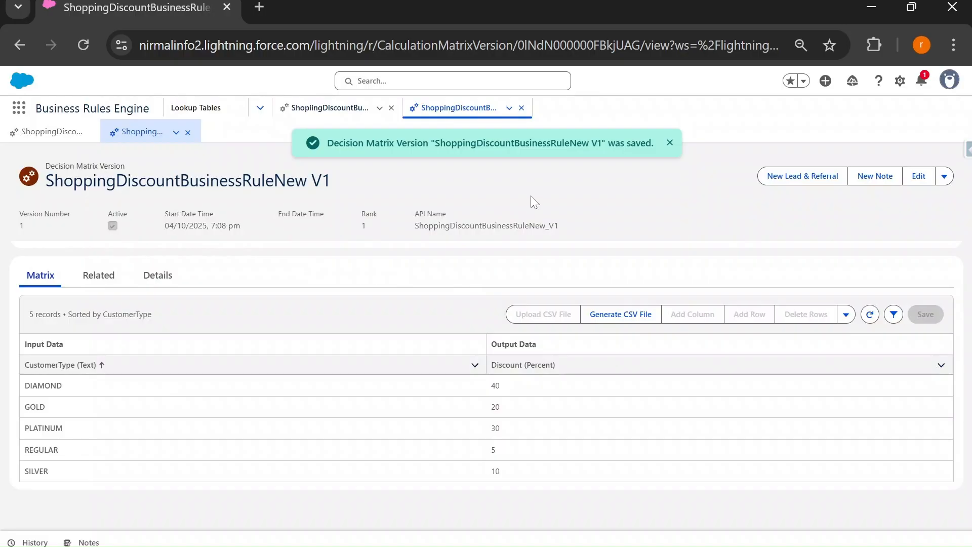
pyautogui.moveTo(47, 169); pyautogui.dragTo(307, 182)
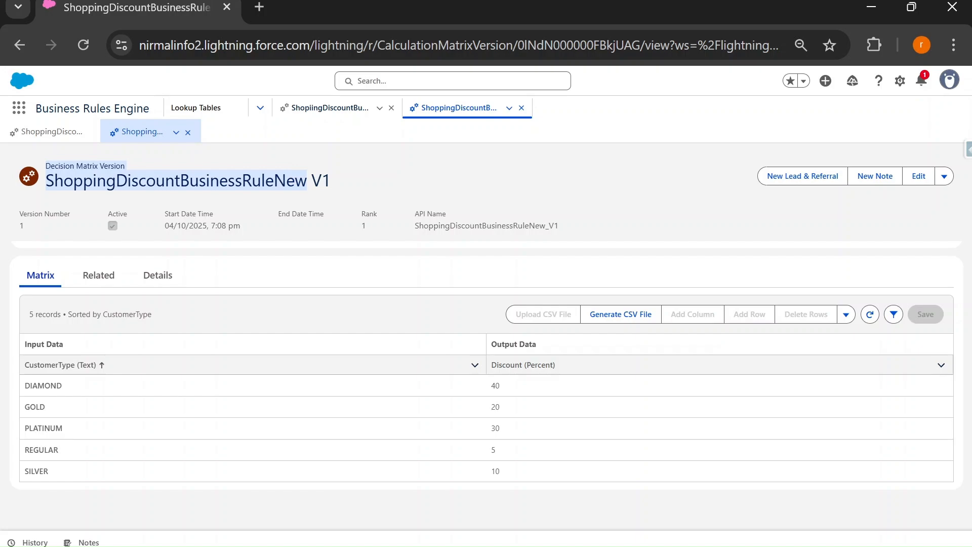
pyautogui.click(349, 276)
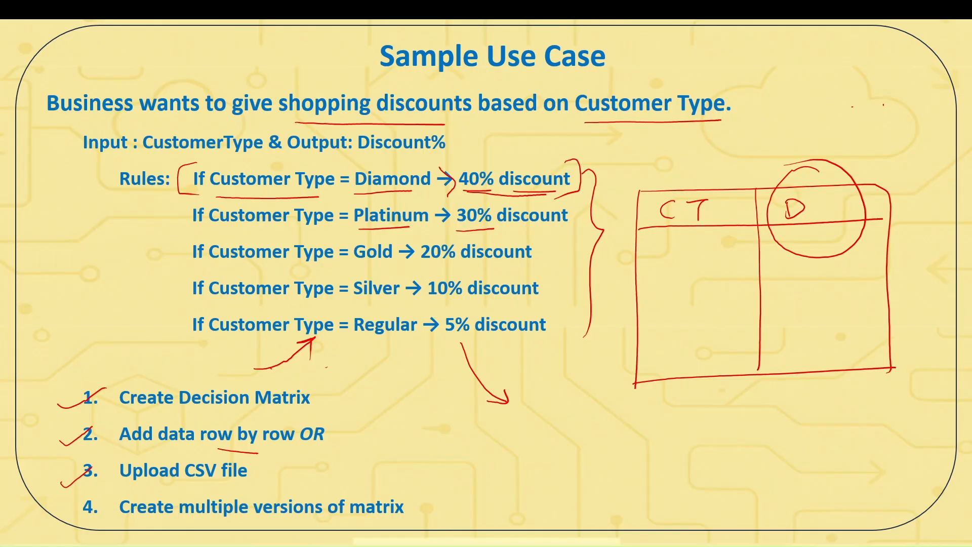
# - On the Sample Use Case slide, tick and underline item 4, circle Diamond's 40% discount and write 35 beside it, and return to Salesforce
pyautogui.moveTo(61, 517); pyautogui.dragTo(98, 493)
pyautogui.moveTo(207, 518); pyautogui.dragTo(377, 520)
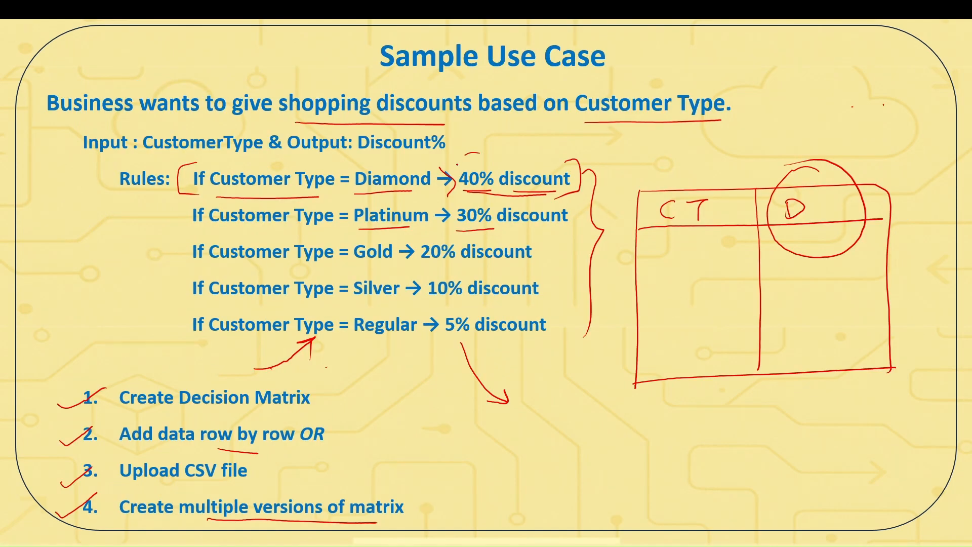
pyautogui.moveTo(472, 155)
pyautogui.mouseDown()
pyautogui.moveTo(487, 196)
pyautogui.moveTo(476, 155)
pyautogui.moveTo(533, 138)
pyautogui.moveTo(527, 150)
pyautogui.moveTo(558, 139)
pyautogui.moveTo(551, 148)
pyautogui.moveTo(582, 147)
pyautogui.mouseUp()
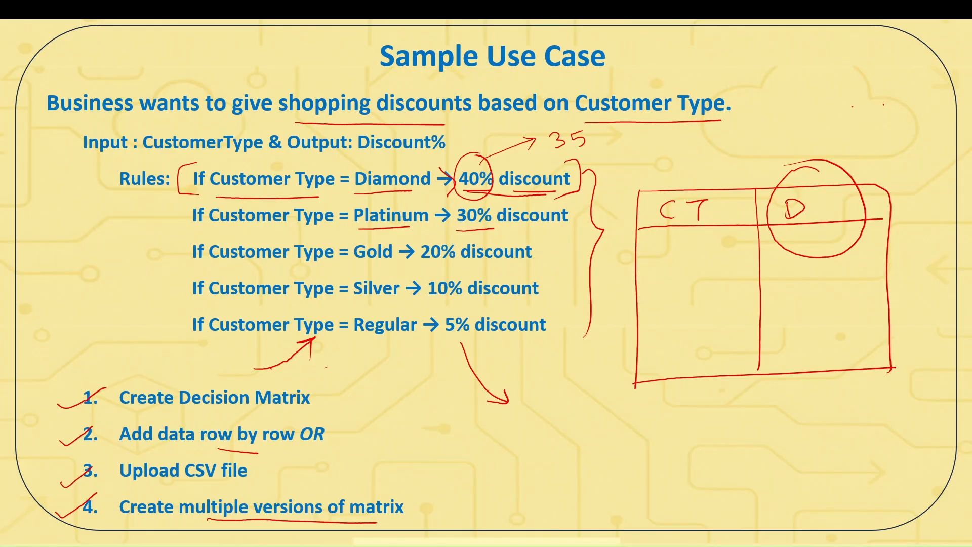
pyautogui.hotkey('alt', 'Tab')
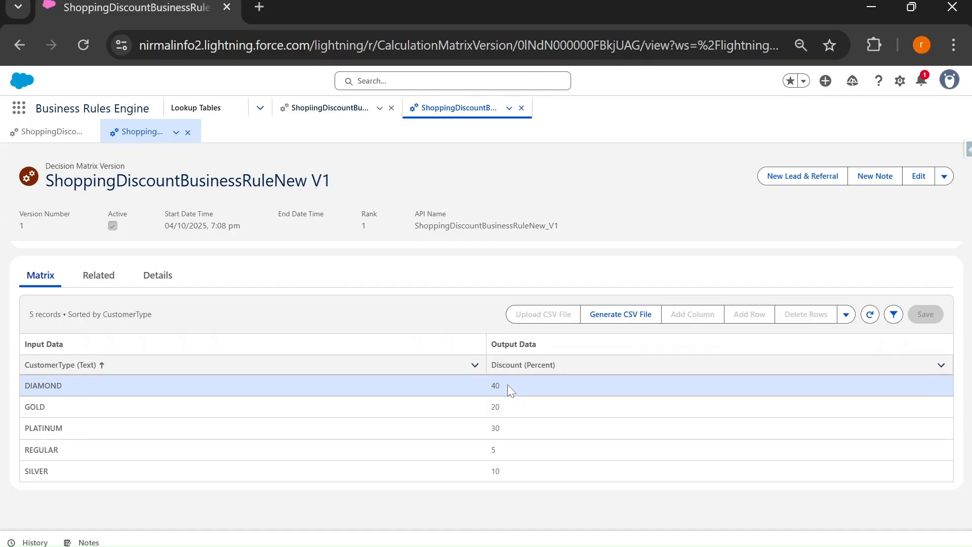
# - Check where a new version can be created, both on the V1 record and in the ShoppingDiscountBusinessRuleNew matrix's related versions
pyautogui.click(944, 177)
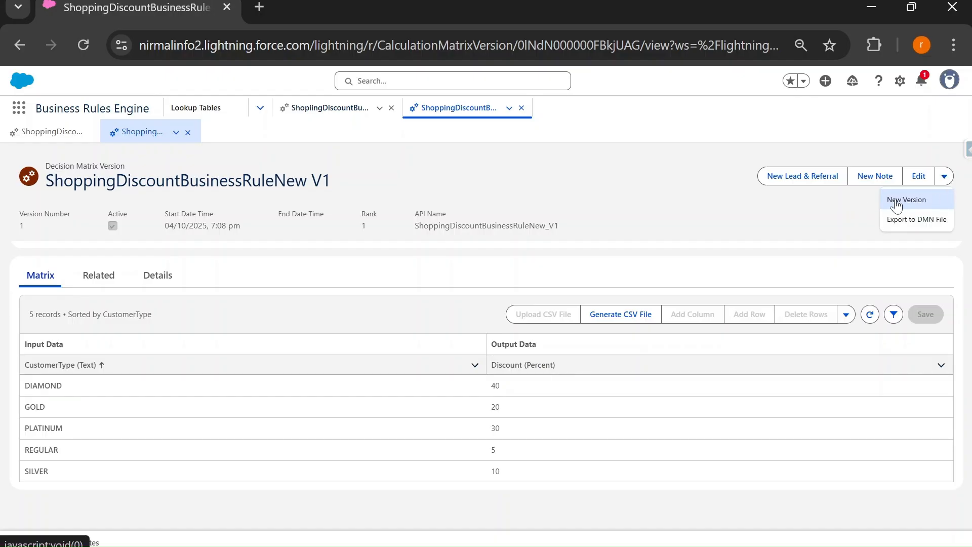
pyautogui.click(51, 132)
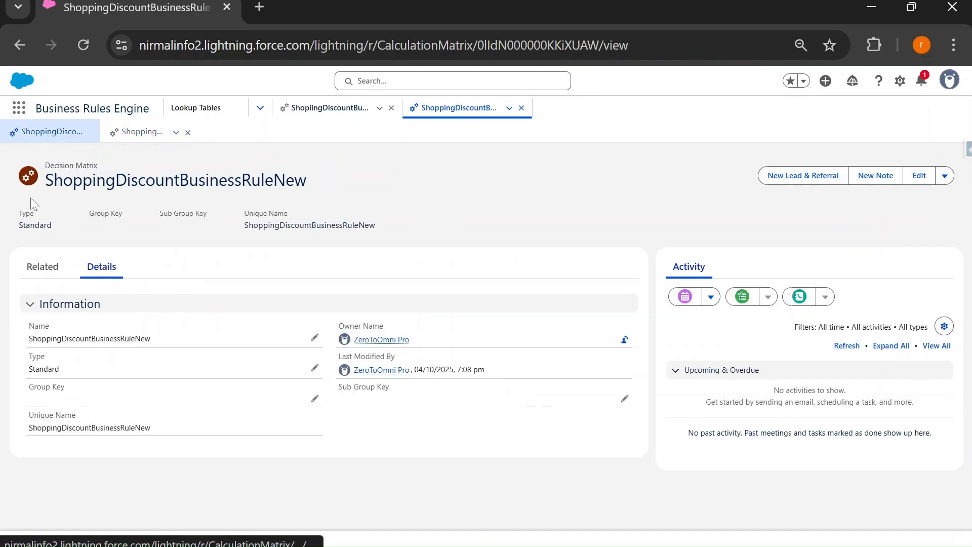
pyautogui.click(41, 269)
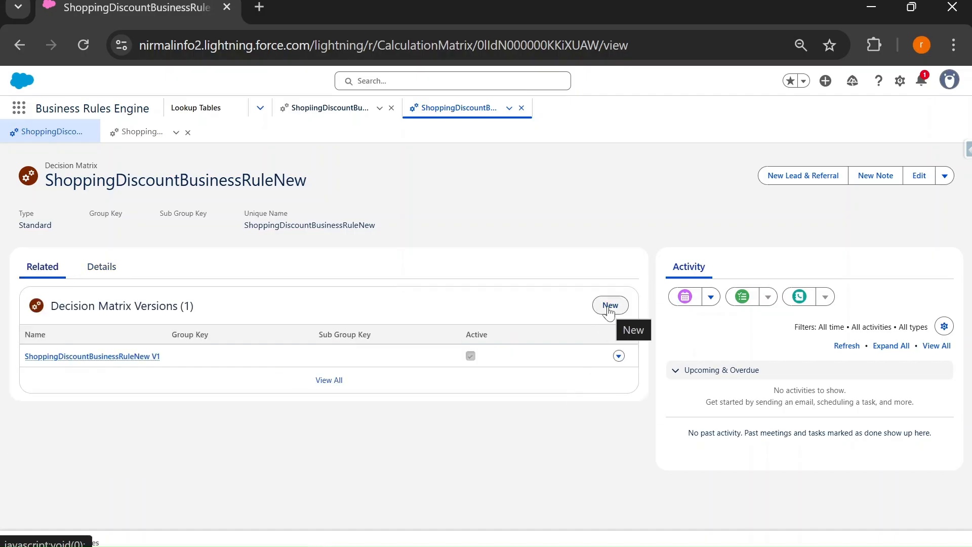
pyautogui.click(126, 131)
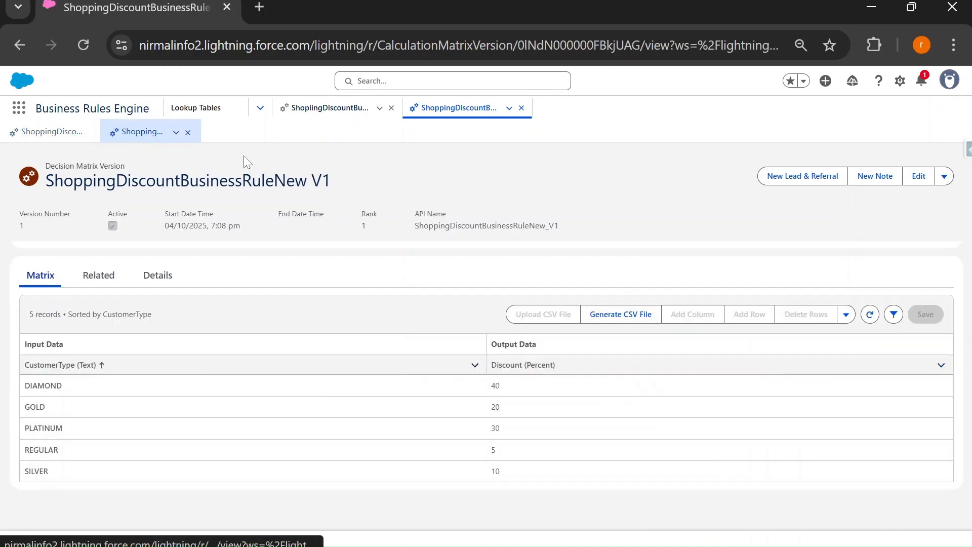
# - Start a new decision matrix version from ShoppingDiscountBusinessRuleNew V1, reviewing both data selection choices and keeping Include column headers
pyautogui.click(944, 178)
pyautogui.click(905, 202)
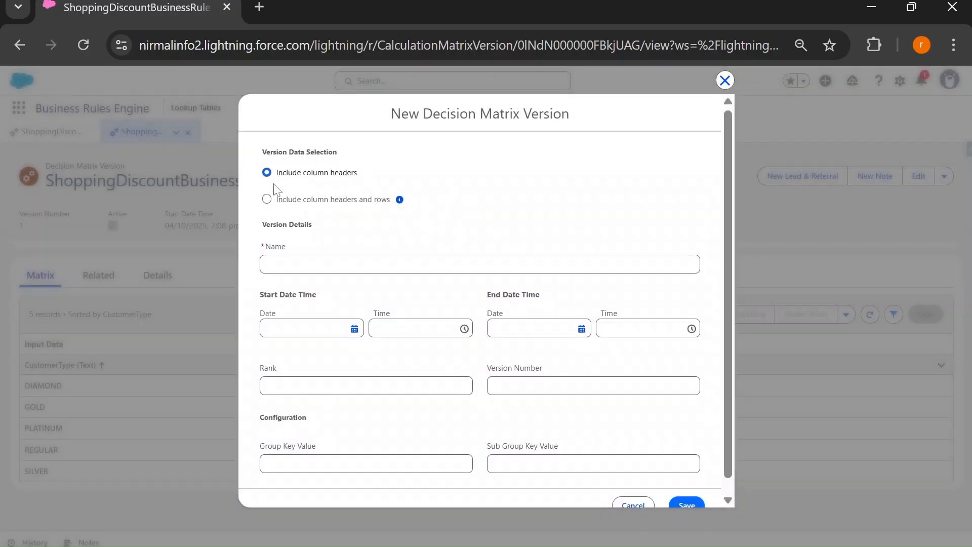
pyautogui.moveTo(277, 174); pyautogui.dragTo(359, 173)
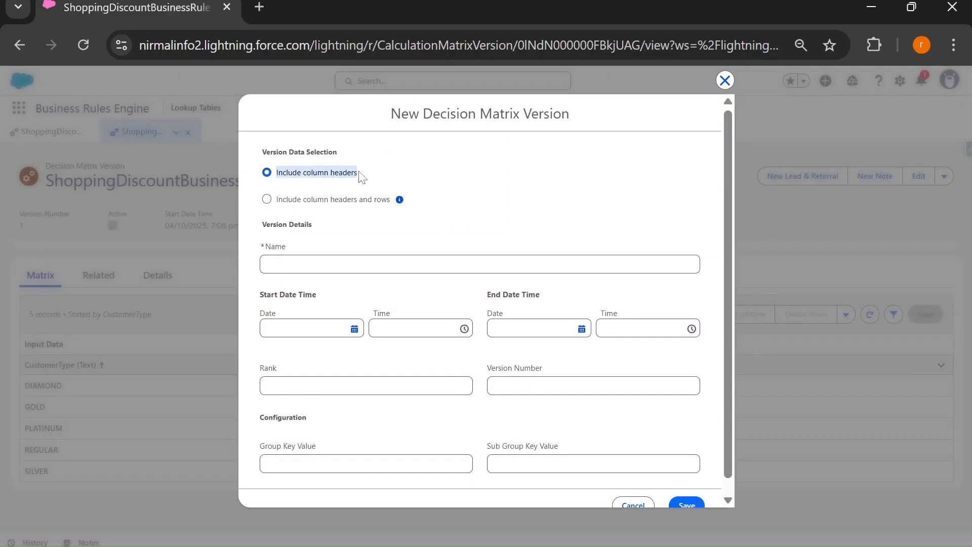
pyautogui.click(267, 200)
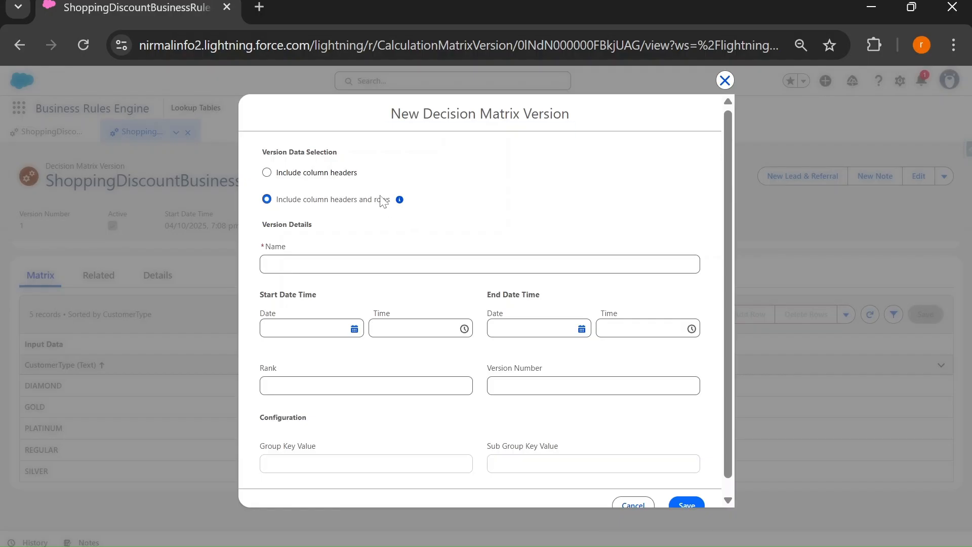
pyautogui.click(267, 173)
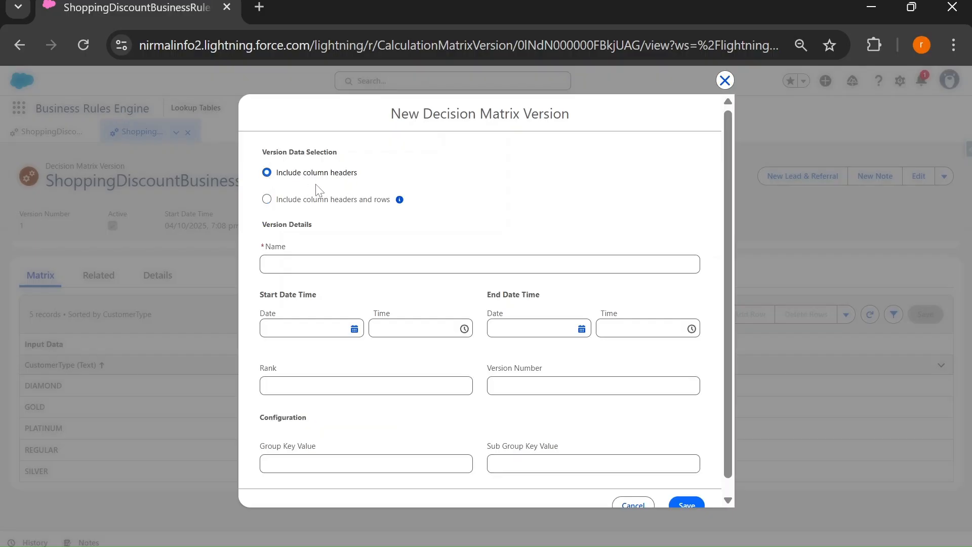
# - Name the new version "Test without data", set version number 2 and rank 2, and save it
pyautogui.click(266, 264)
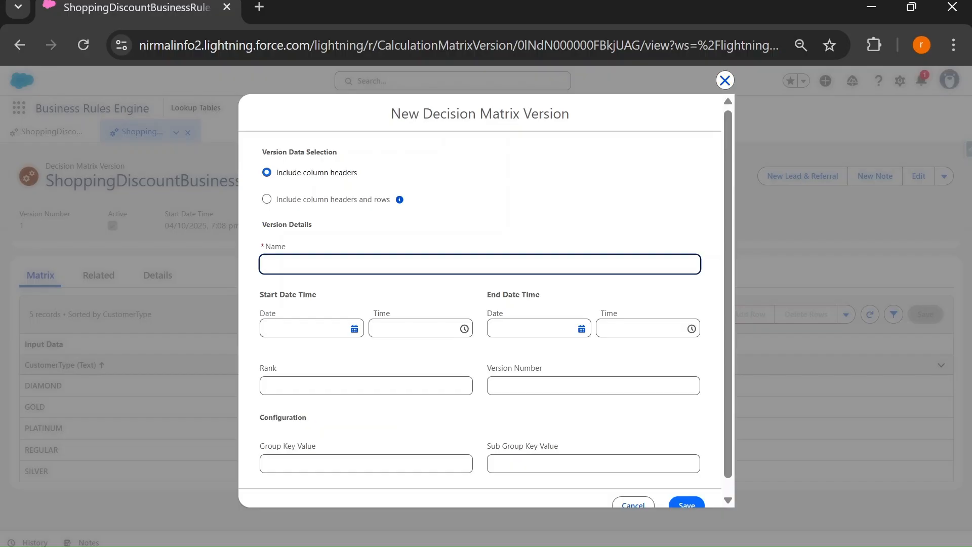
pyautogui.write('Test without data')
pyautogui.click(593, 385)
pyautogui.write('2')
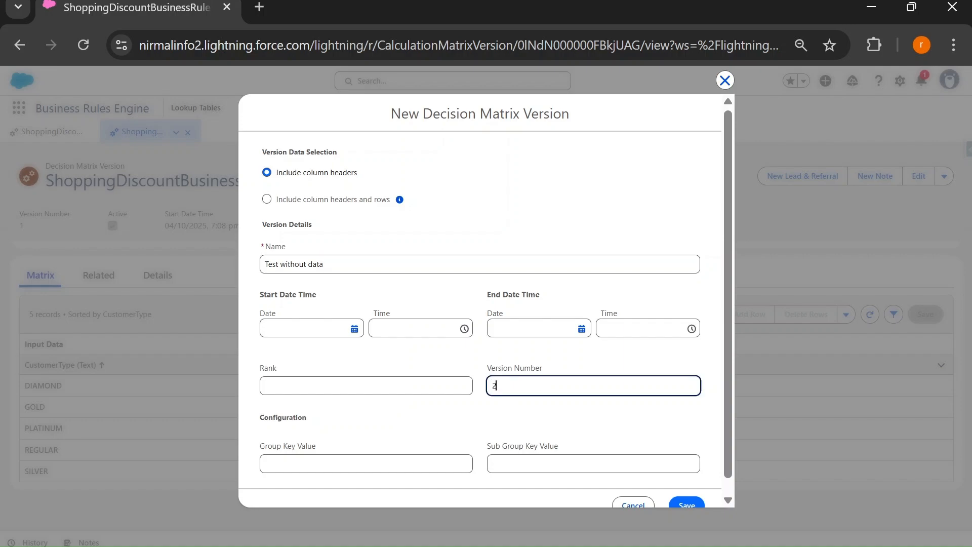
pyautogui.click(366, 385)
pyautogui.write('2')
pyautogui.scroll(-1, 515, 390)
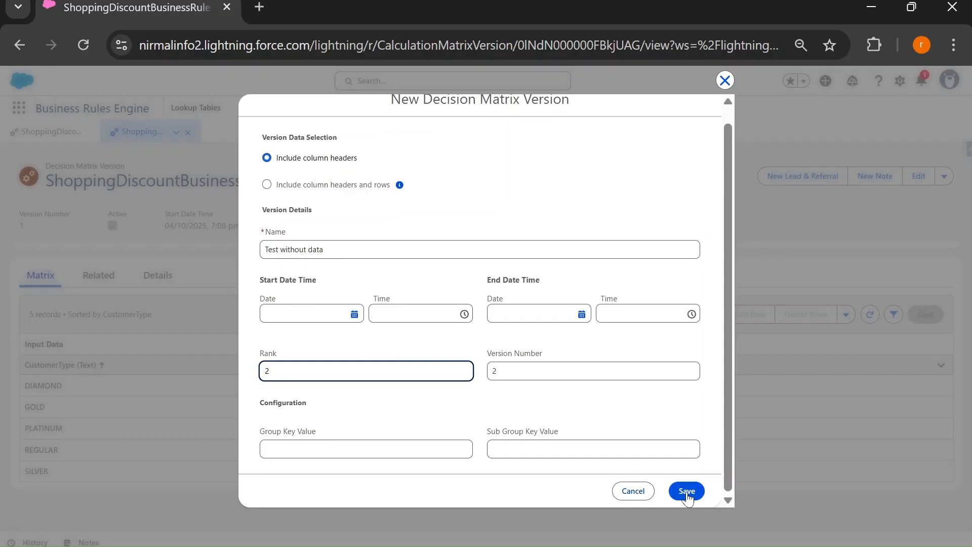
pyautogui.moveTo(278, 158); pyautogui.dragTo(357, 158)
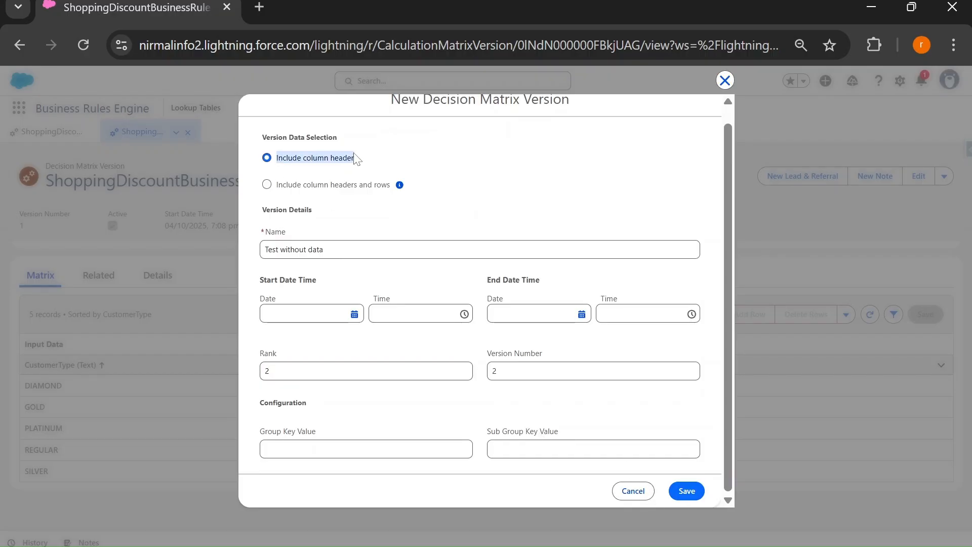
pyautogui.click(686, 490)
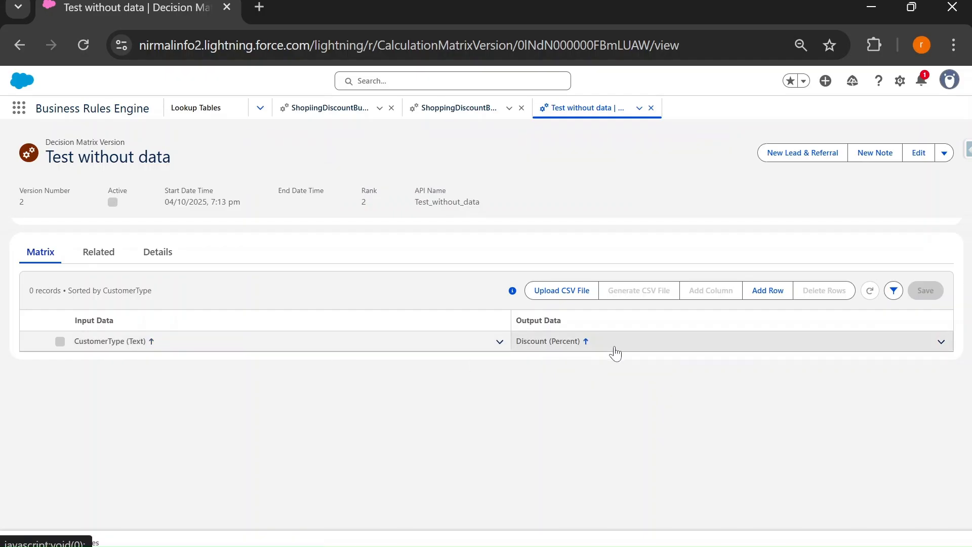
# - Compare the matrix of the Test without data version with that of ShoppingDiscountBusinessRuleNew V1
pyautogui.click(462, 114)
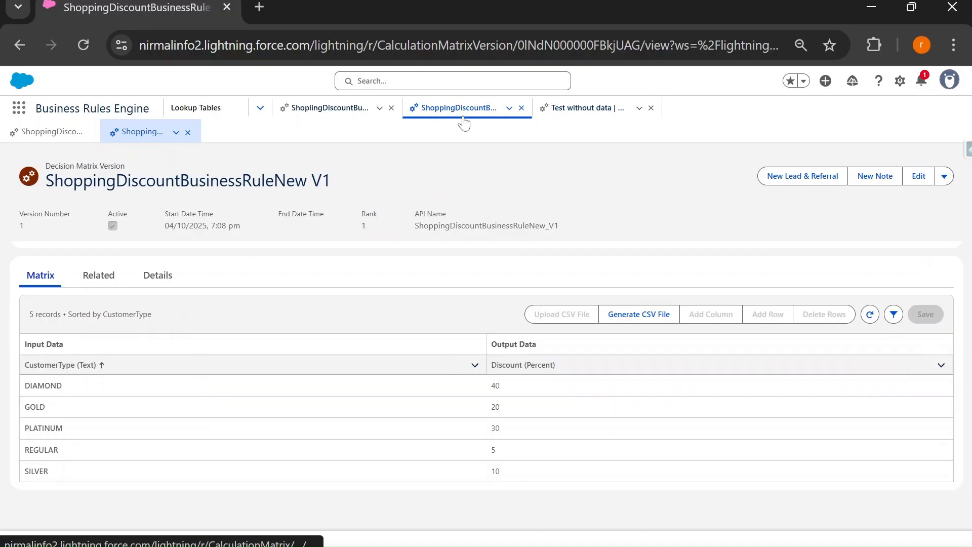
pyautogui.click(583, 114)
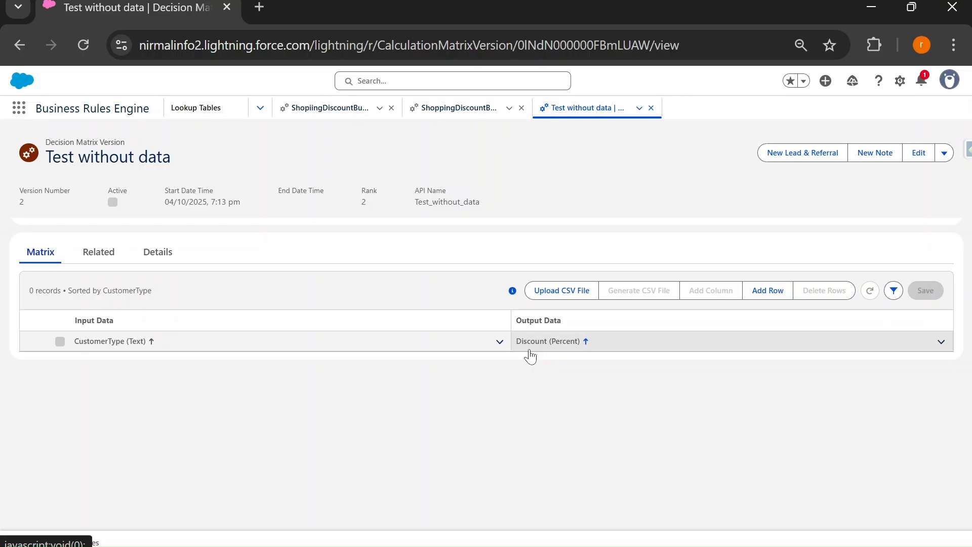
pyautogui.click(432, 117)
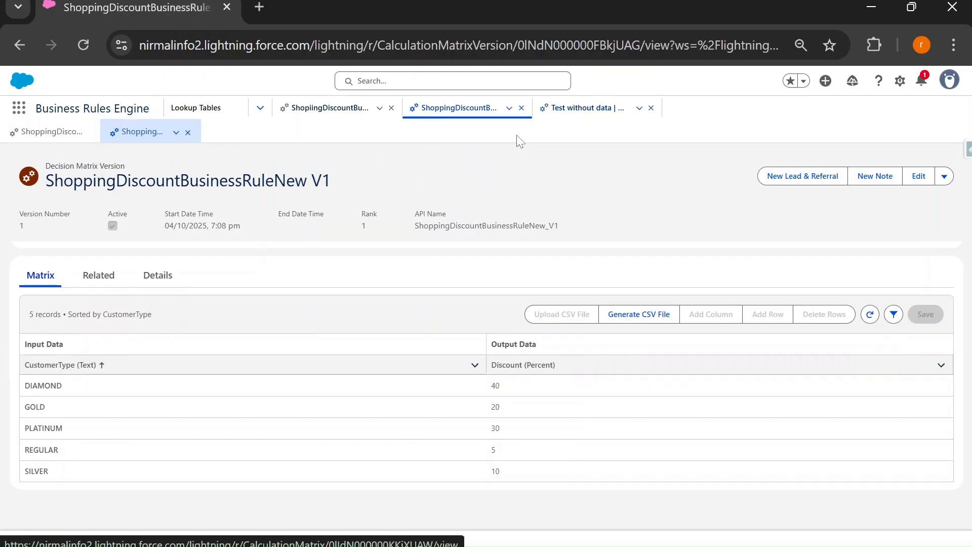
pyautogui.click(562, 109)
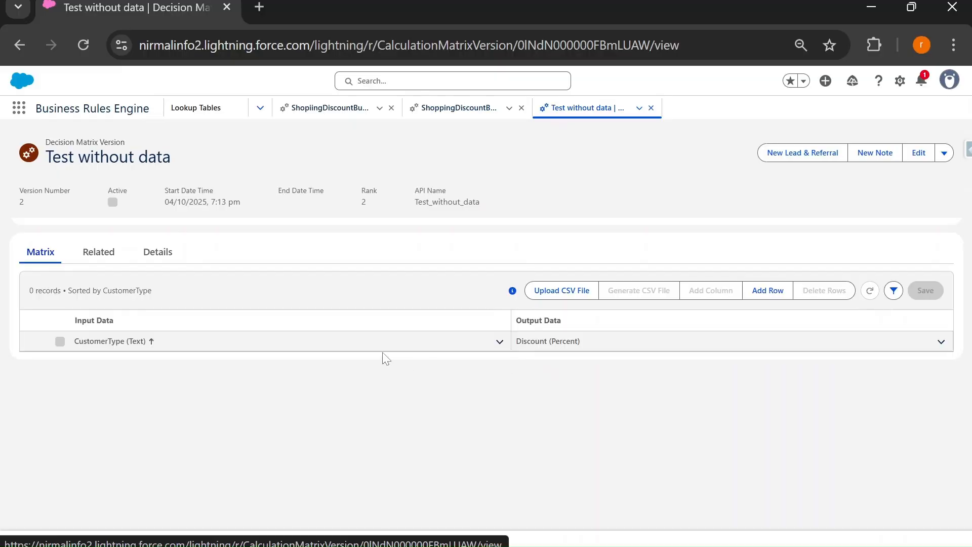
# - Start another new version from ShoppingDiscountBusinessRuleNew V1 with the Include column headers and rows option
pyautogui.click(451, 116)
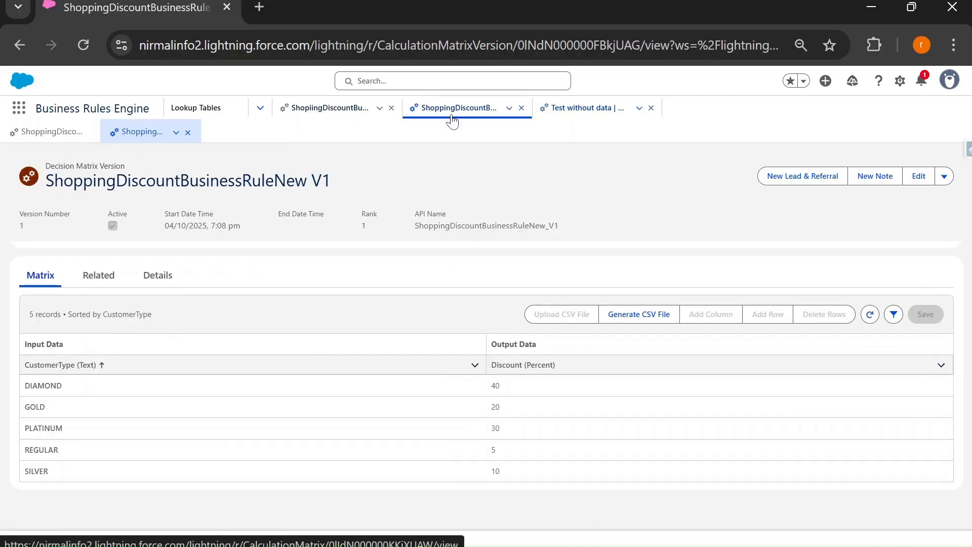
pyautogui.click(944, 177)
pyautogui.click(907, 201)
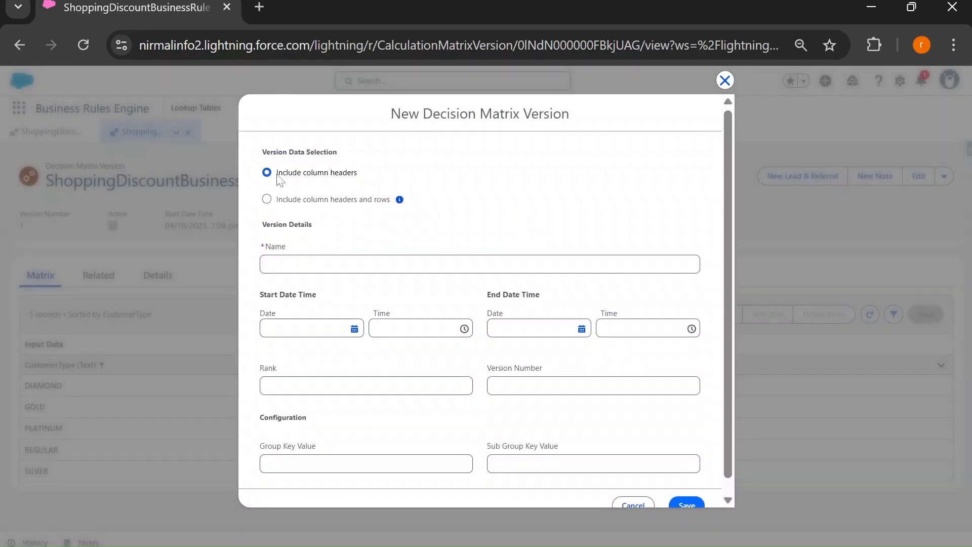
pyautogui.moveTo(278, 173); pyautogui.dragTo(362, 180)
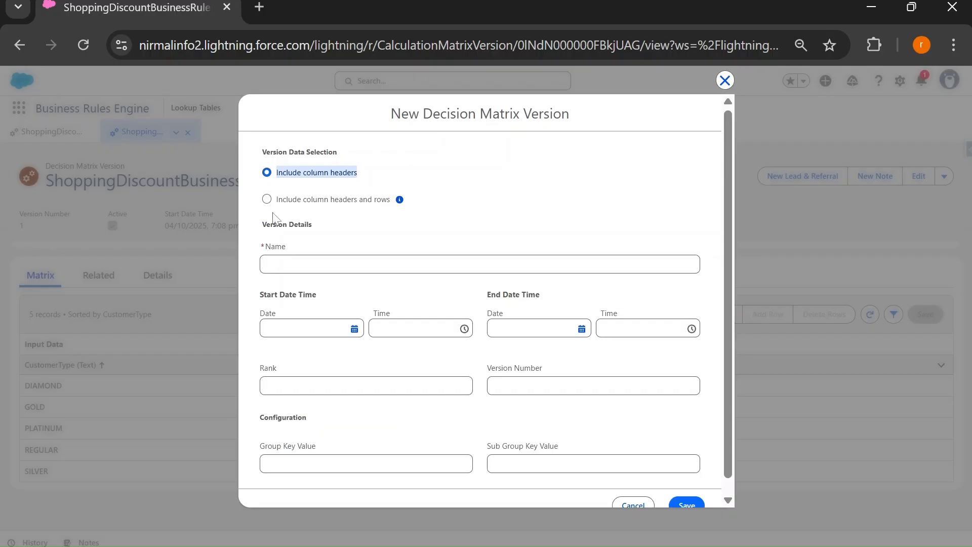
pyautogui.click(267, 199)
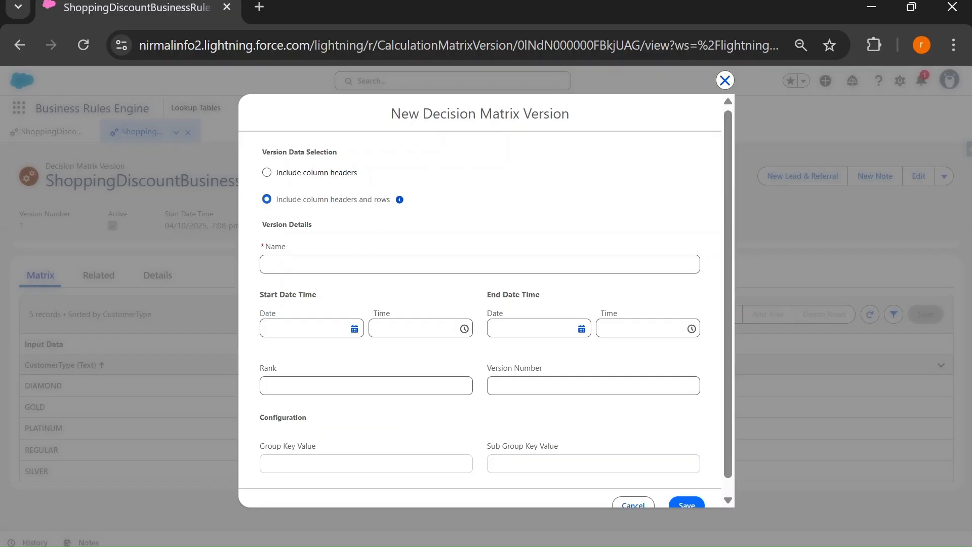
# - Name the new version "Test with data", set version number 3 and rank 3, and save it
pyautogui.click(329, 261)
pyautogui.write('Tes')
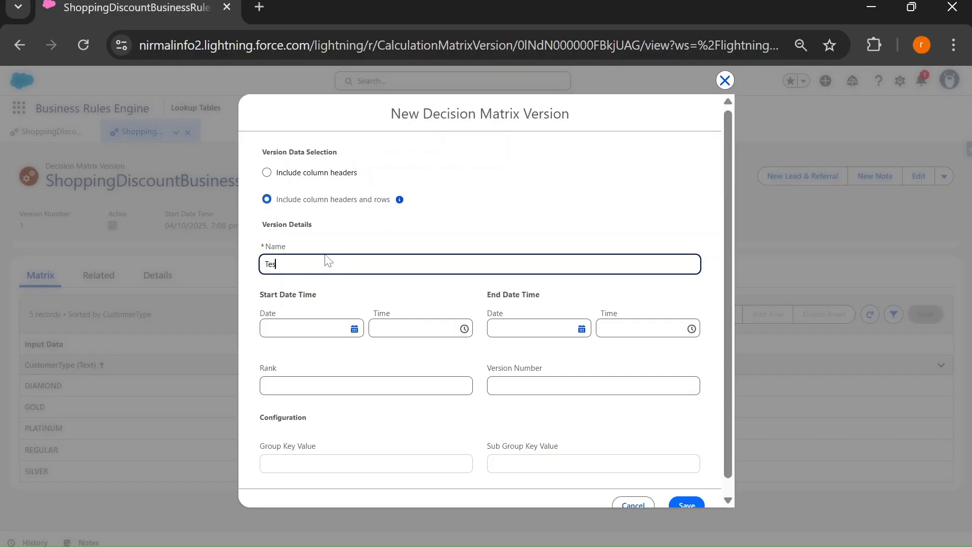
pyautogui.write('t with bdata')
pyautogui.press('Left')
pyautogui.press('Left')
pyautogui.press('Left')
pyautogui.press('BackSpace')
pyautogui.click(557, 386)
pyautogui.click(366, 385)
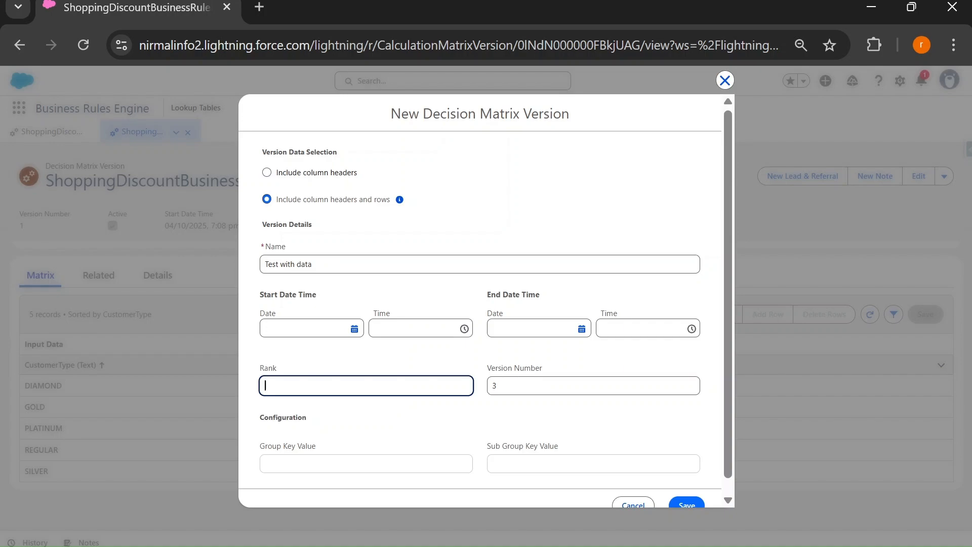
pyautogui.write('2')
pyautogui.scroll(-1, 508, 443)
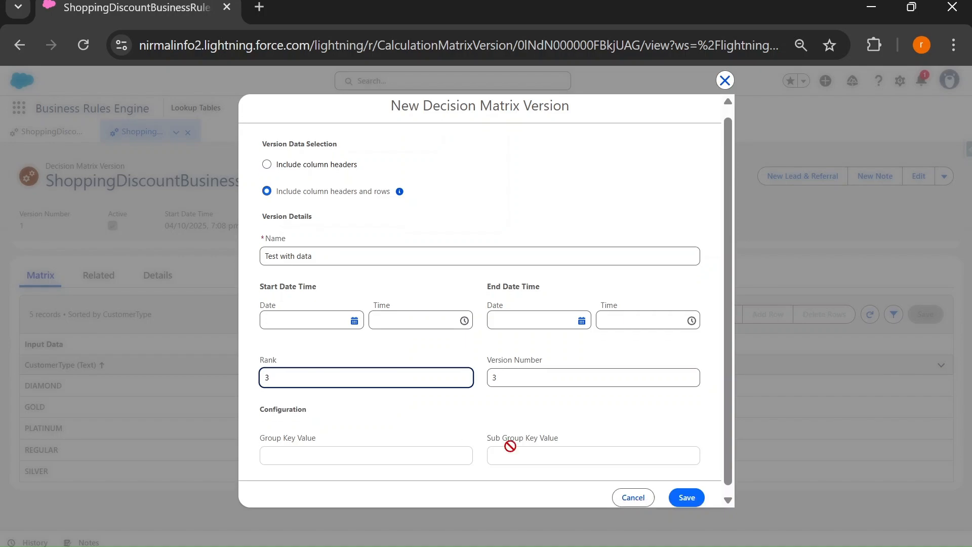
pyautogui.click(690, 492)
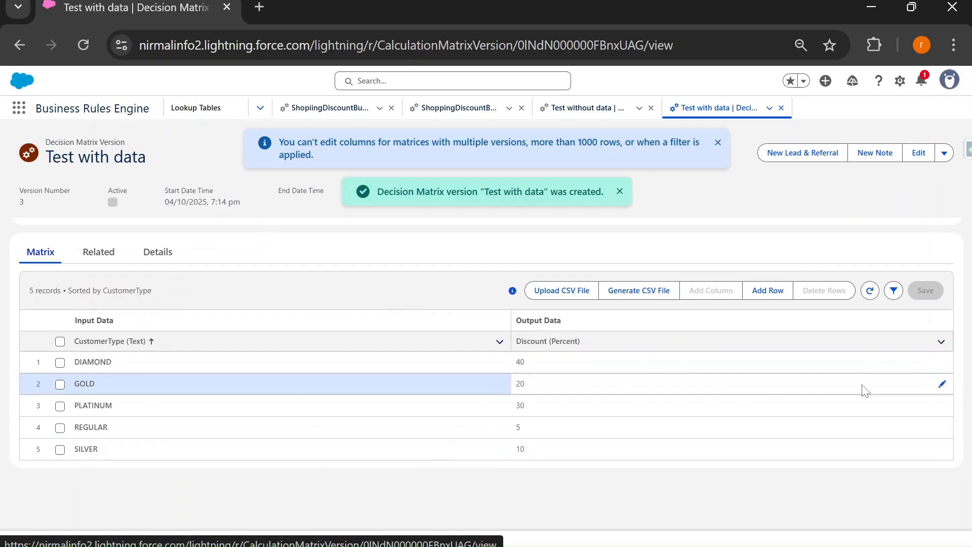
# - Set the DIAMOND discount to 35 in the Test with data version and save the matrix
pyautogui.click(943, 362)
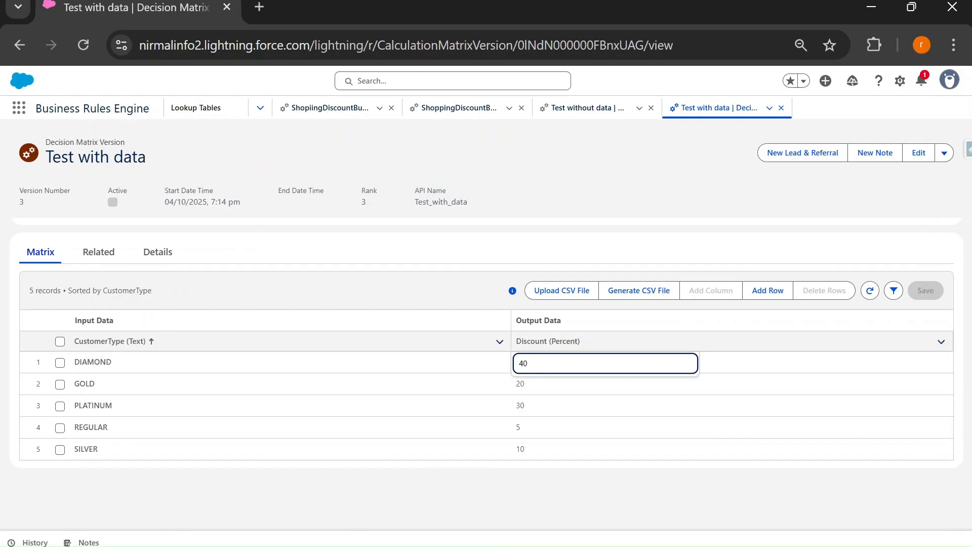
pyautogui.write('35')
pyautogui.click(566, 472)
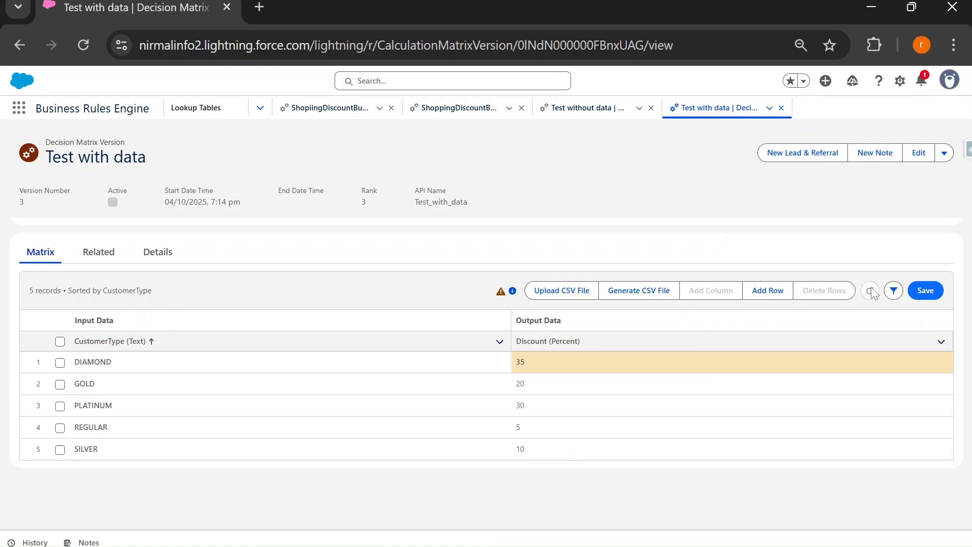
pyautogui.click(925, 292)
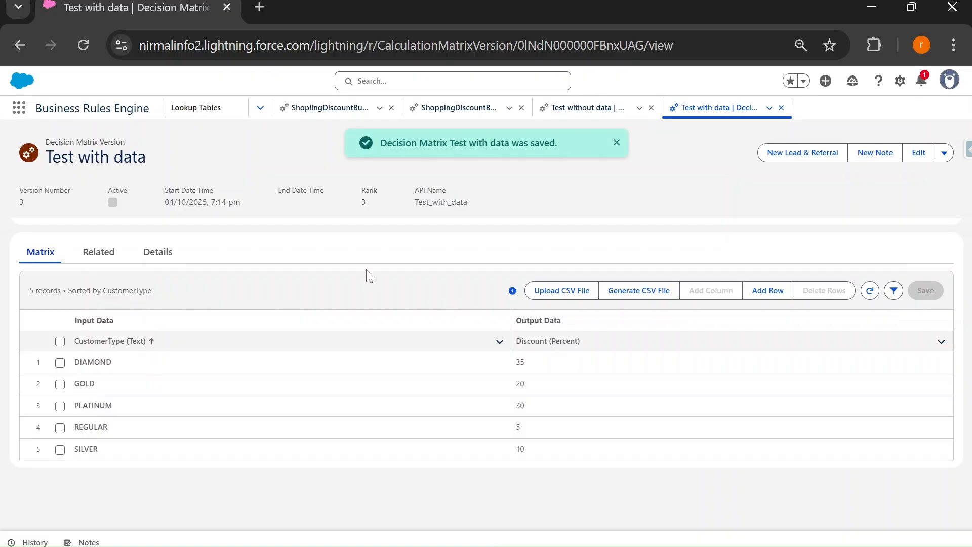
# - Compare the DIAMOND discount in ShopiingDiscountBusinessRules V1 with the one in the Test with data version
pyautogui.click(326, 111)
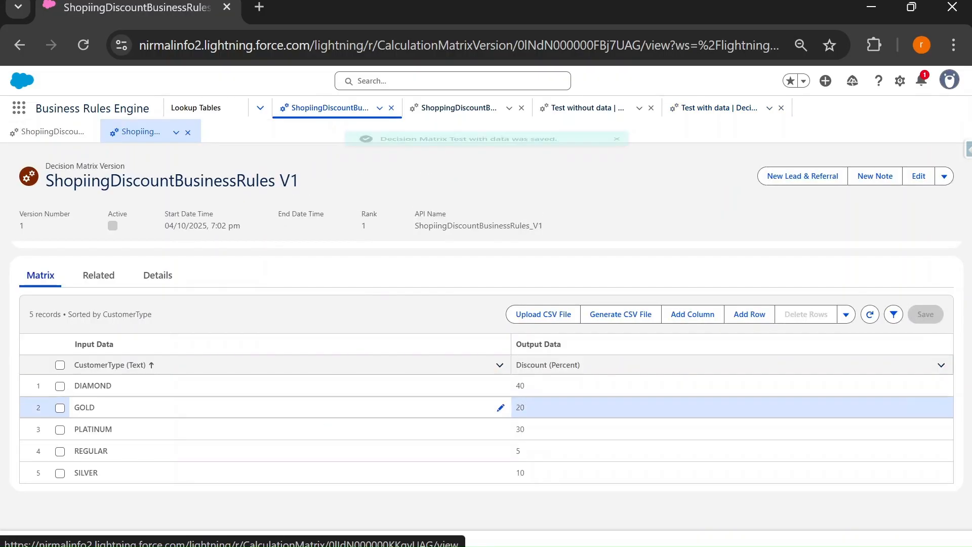
pyautogui.doubleClick(529, 387)
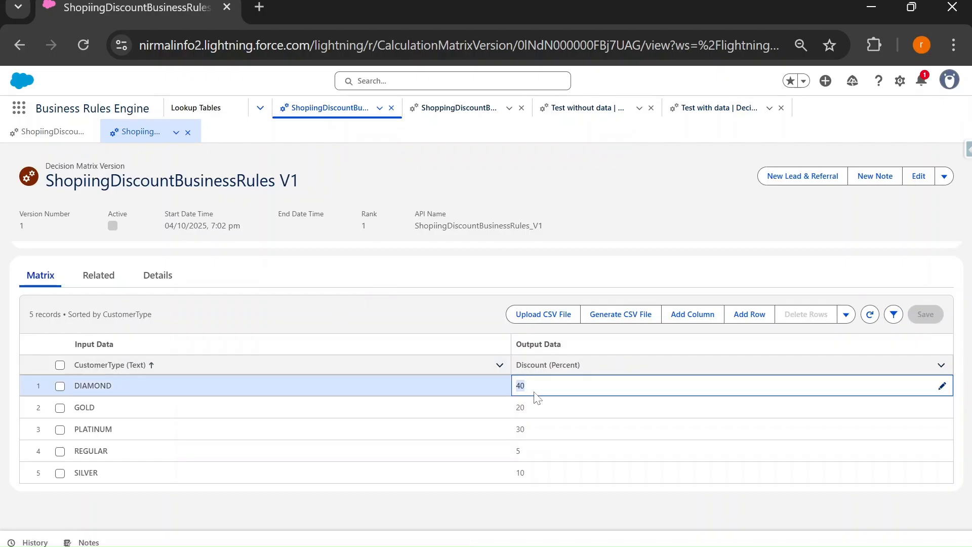
pyautogui.click(715, 107)
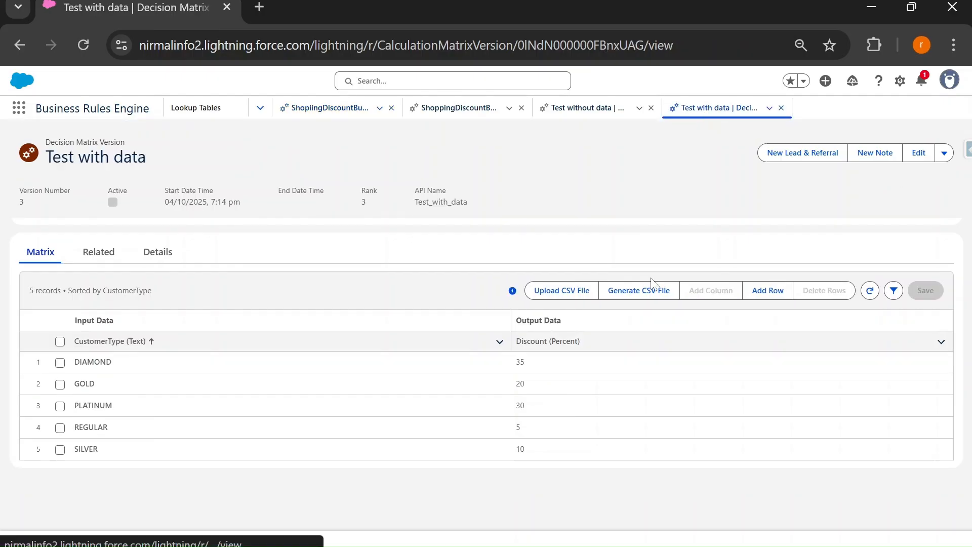
pyautogui.doubleClick(517, 368)
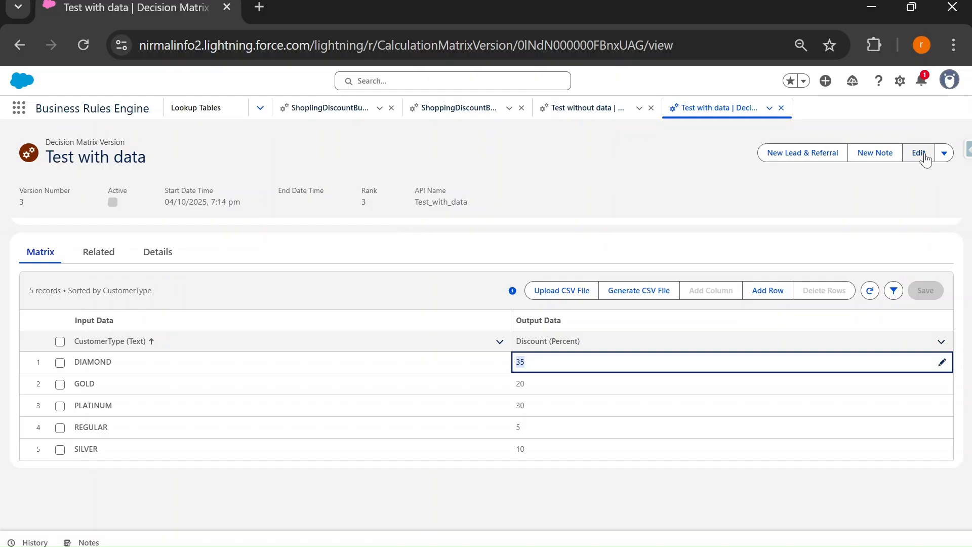
# - Activate the Test with data decision matrix version
pyautogui.click(945, 153)
pyautogui.click(912, 201)
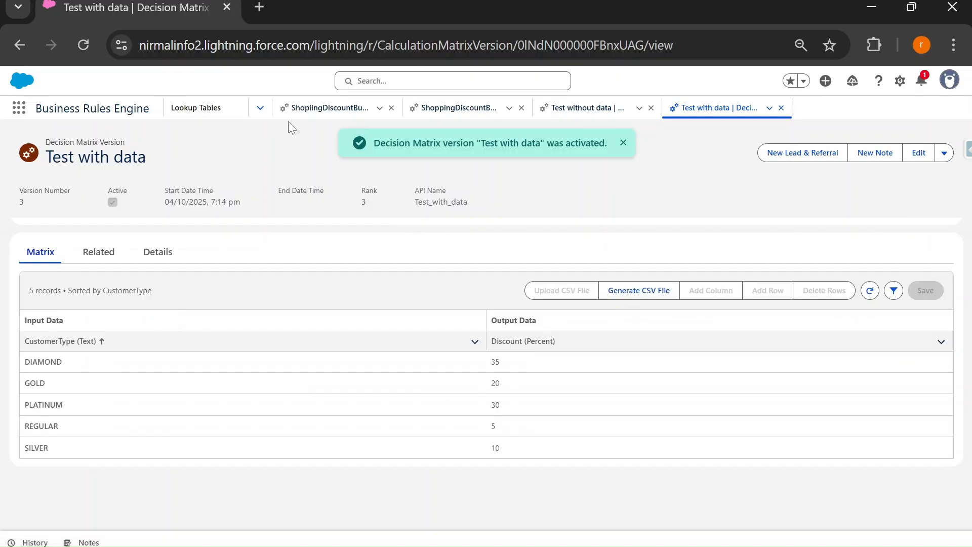
# - View the related decision matrix versions of the ShopiingDiscountBusinessRules matrix
pyautogui.click(327, 108)
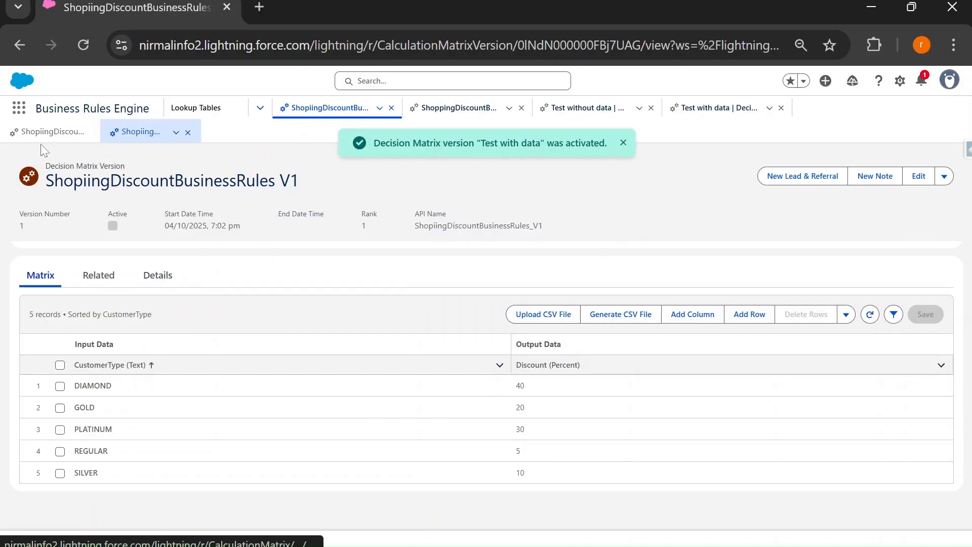
pyautogui.click(48, 132)
pyautogui.click(45, 268)
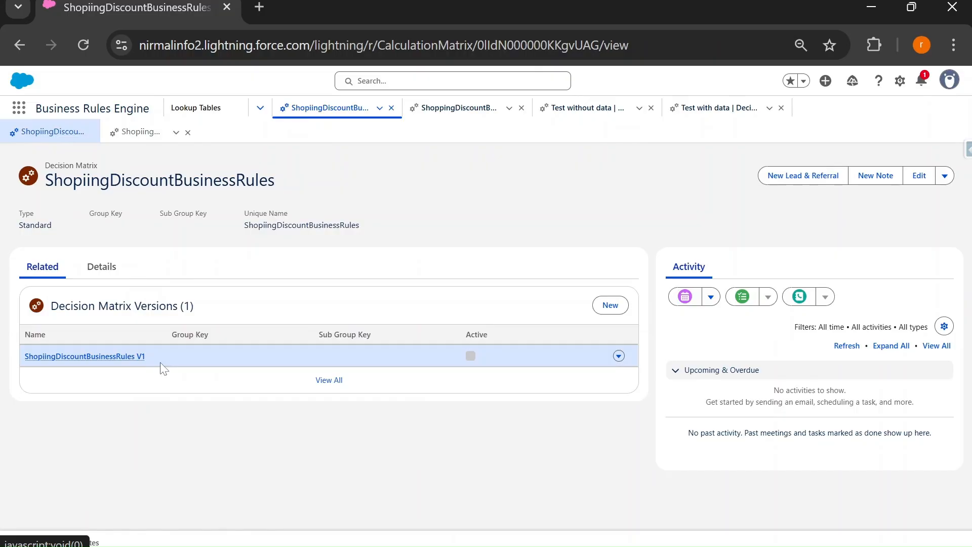
# - Review the ShopiingDiscountBusinessRules matrix's details and related versions, and view its V1 discount rows
pyautogui.click(79, 51)
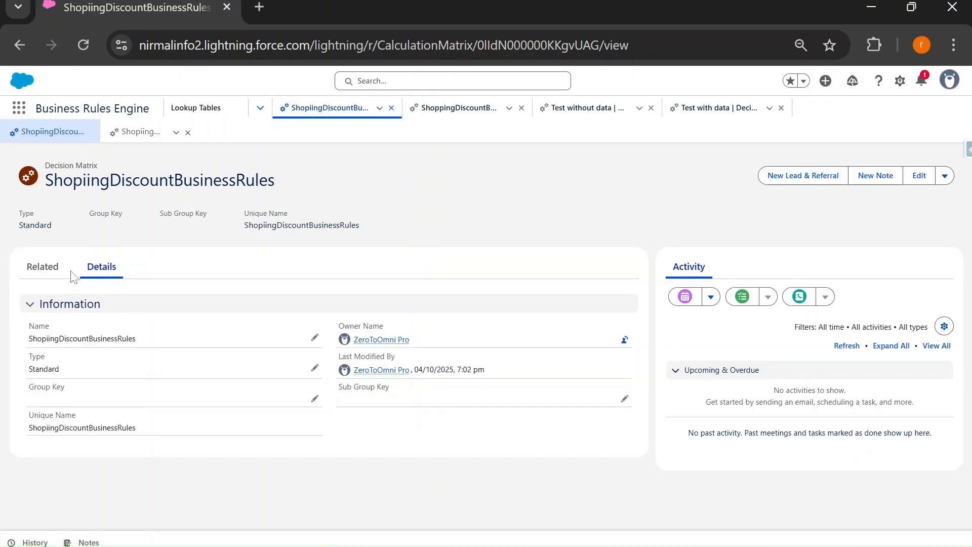
pyautogui.click(46, 268)
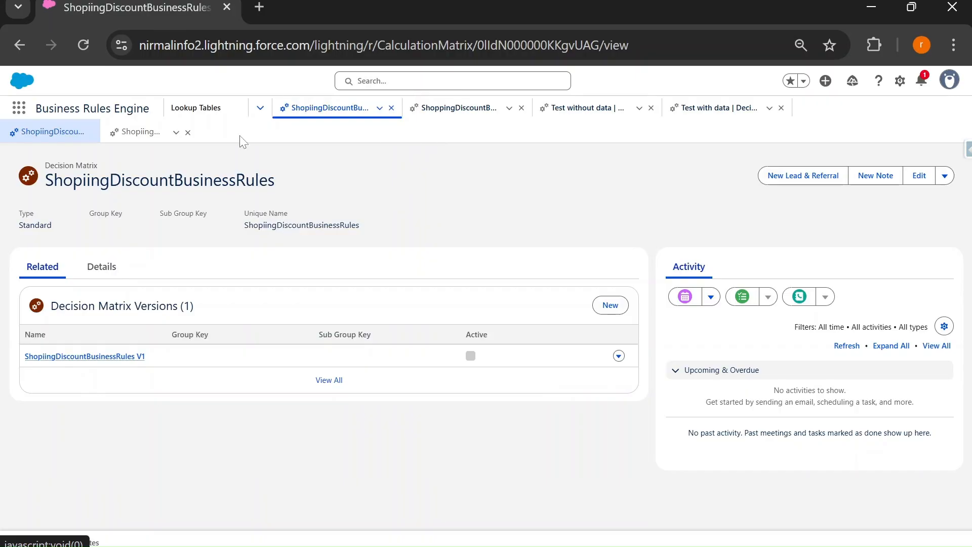
pyautogui.click(141, 132)
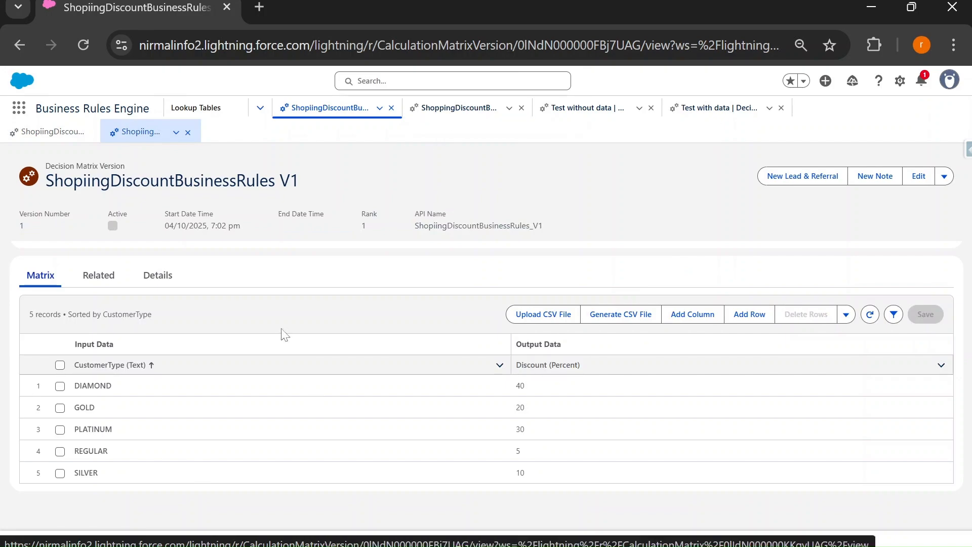
# - View the related decision matrix versions of the ShoppingDiscountBusinessRuleNew matrix
pyautogui.click(455, 114)
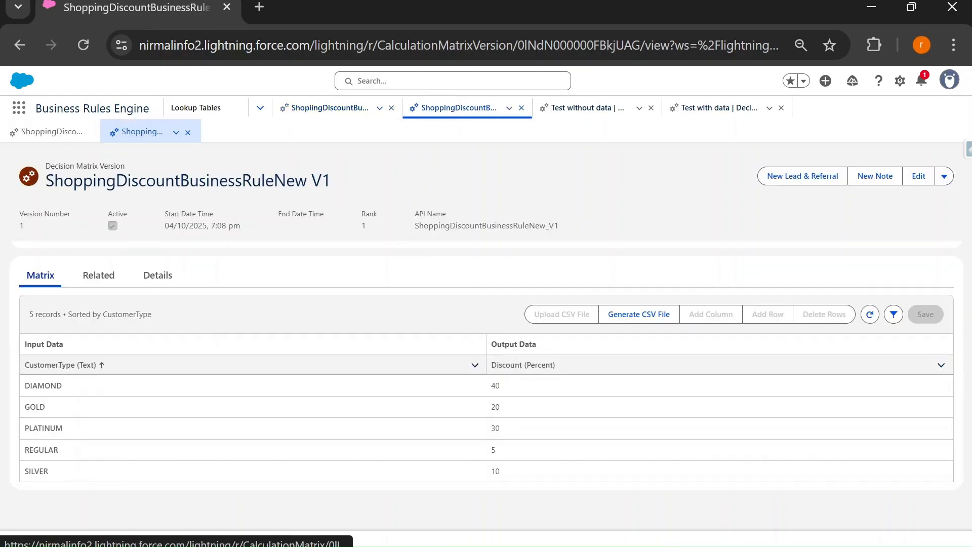
pyautogui.click(42, 136)
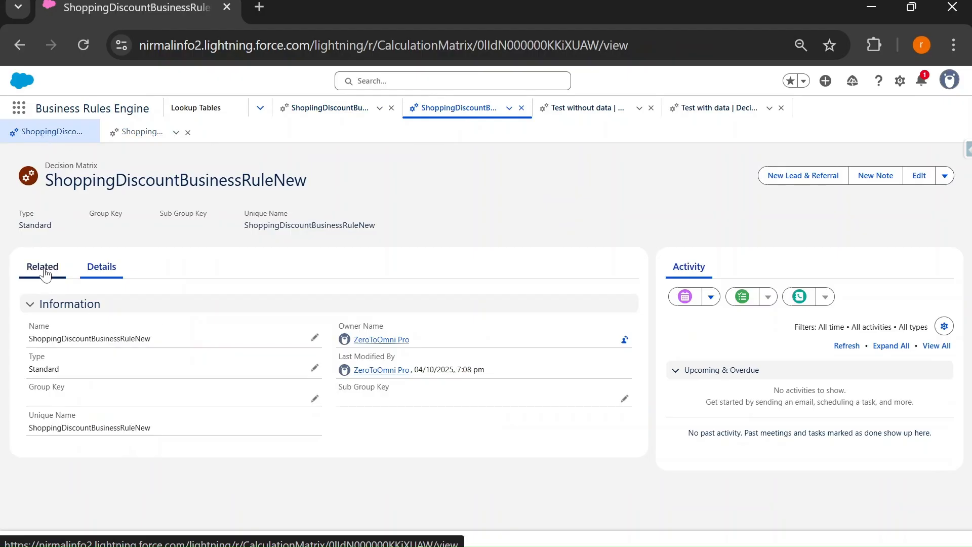
pyautogui.click(44, 272)
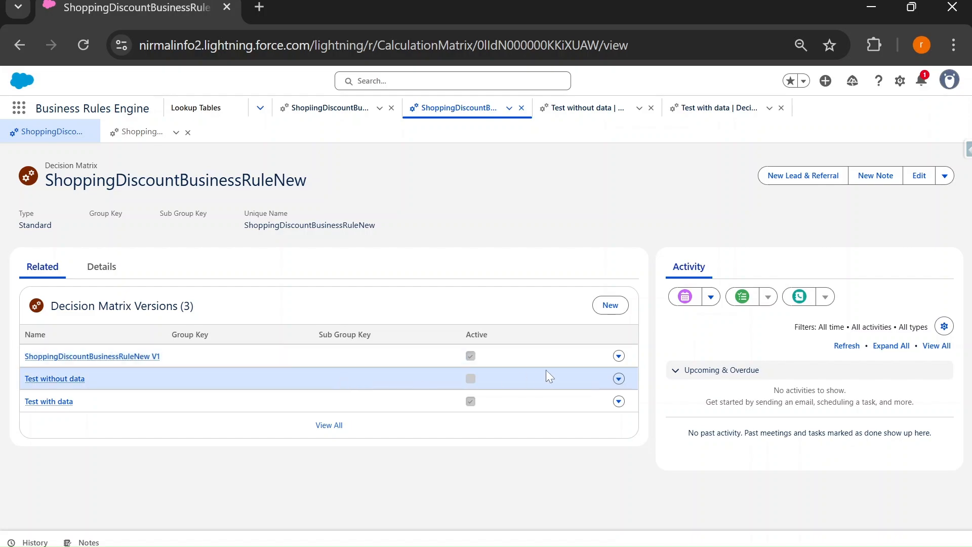
# - Deactivate the ShoppingDiscountBusinessRuleNew V1 version by editing its record and save the change
pyautogui.click(619, 356)
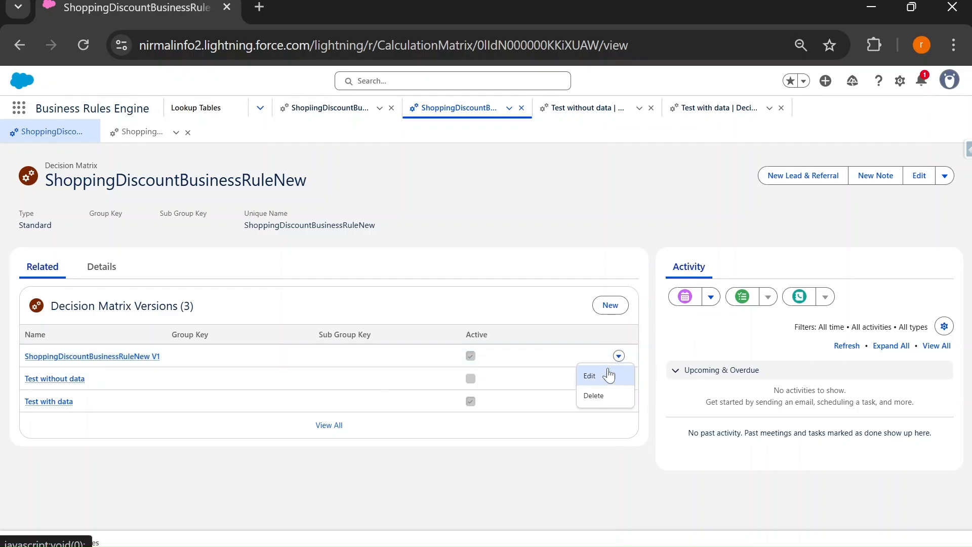
pyautogui.click(600, 378)
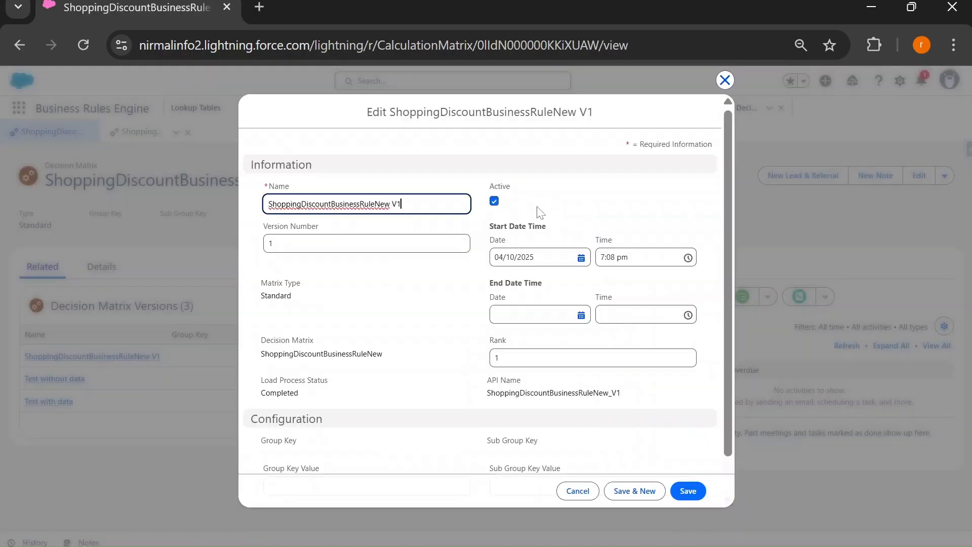
pyautogui.click(494, 201)
pyautogui.click(683, 493)
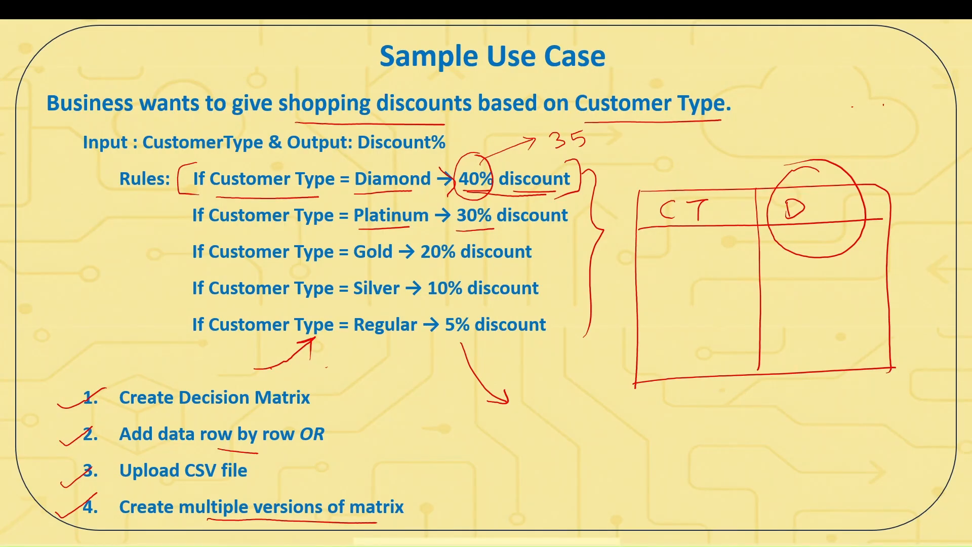
pyautogui.press('Right')
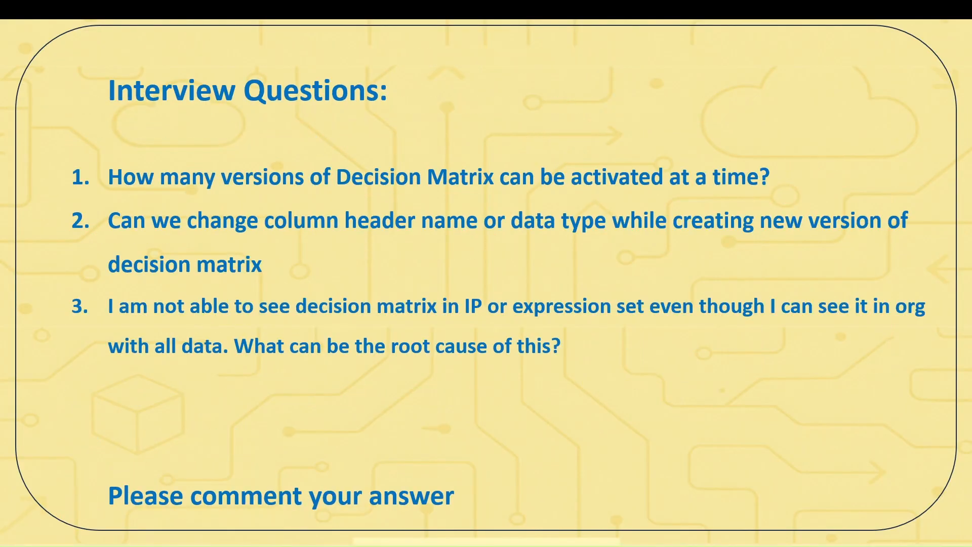
pyautogui.moveTo(49, 189); pyautogui.dragTo(93, 164)
pyautogui.moveTo(54, 224)
pyautogui.mouseDown()
pyautogui.moveTo(71, 229)
pyautogui.moveTo(92, 211)
pyautogui.mouseUp()
pyautogui.moveTo(40, 314); pyautogui.dragTo(89, 288)
pyautogui.moveTo(582, 348)
pyautogui.mouseDown()
pyautogui.moveTo(620, 346)
pyautogui.moveTo(614, 357)
pyautogui.mouseUp()
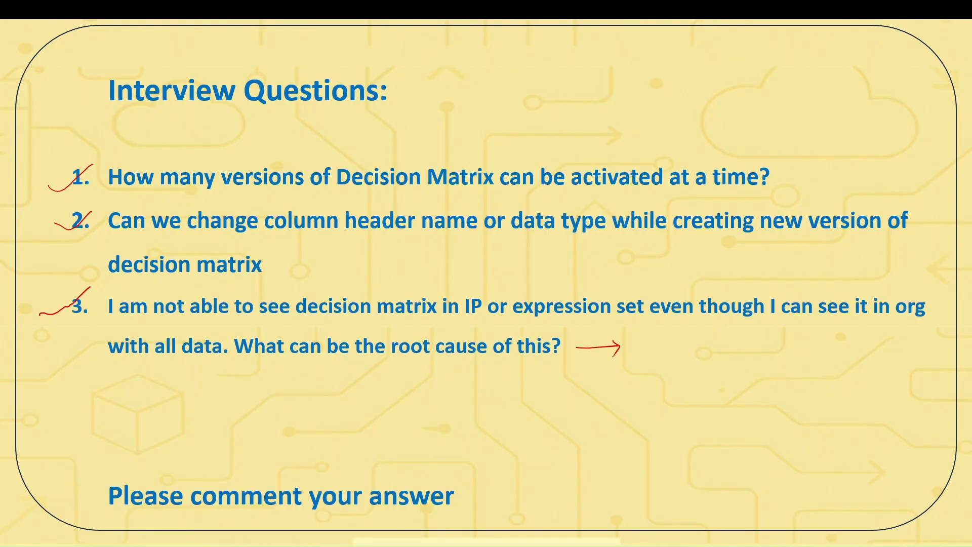